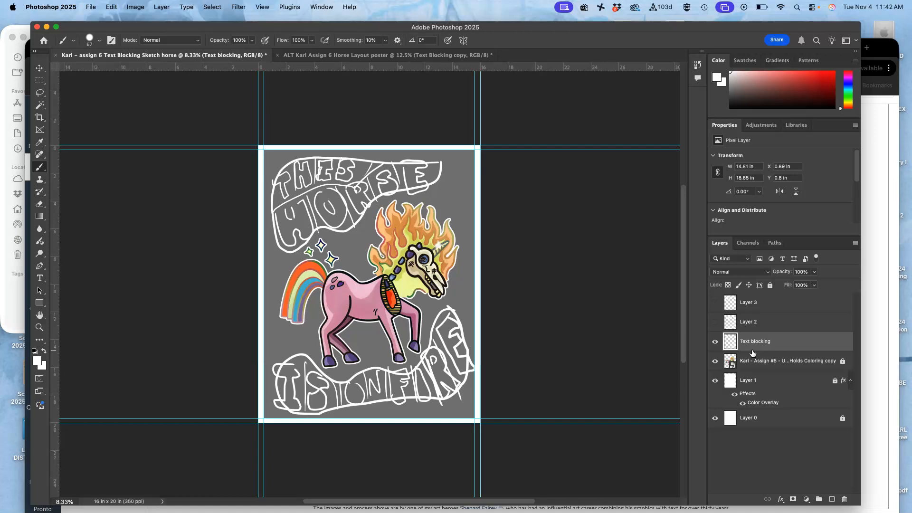
Step: Warp the Text blocking layer, reshaping the IS ON FIRE lettering and bowing the layer's right side outward
key("super+t")
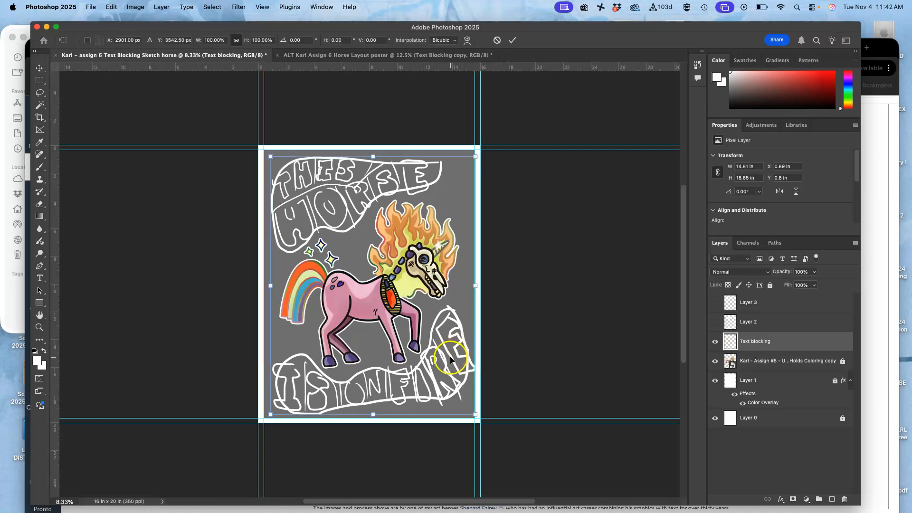
right_click(447, 354)
left_click(464, 341)
left_click_drag(453, 378, 408, 433)
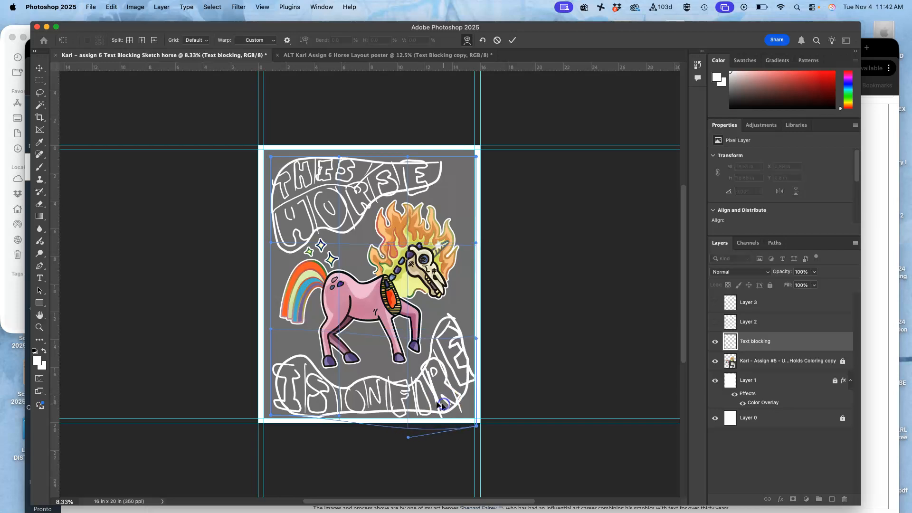
left_click_drag(339, 383, 337, 379)
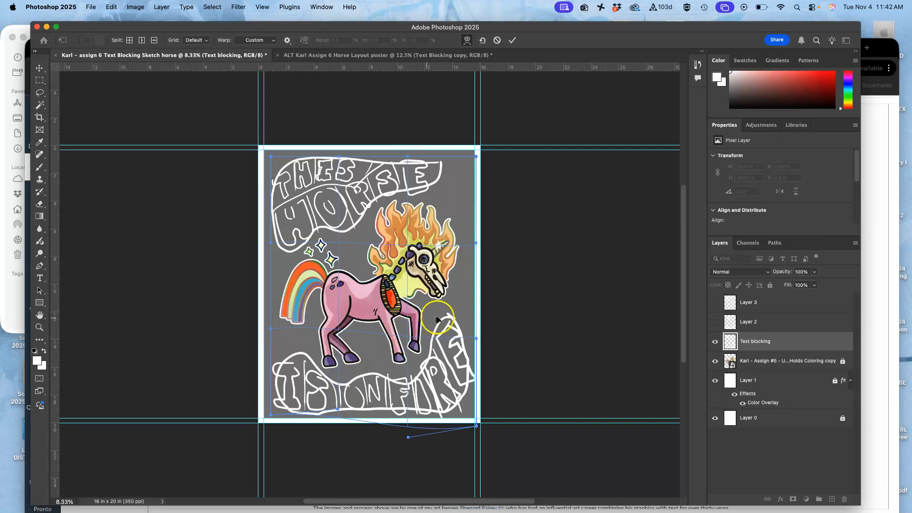
left_click_drag(450, 326, 452, 323)
left_click_drag(372, 390, 369, 384)
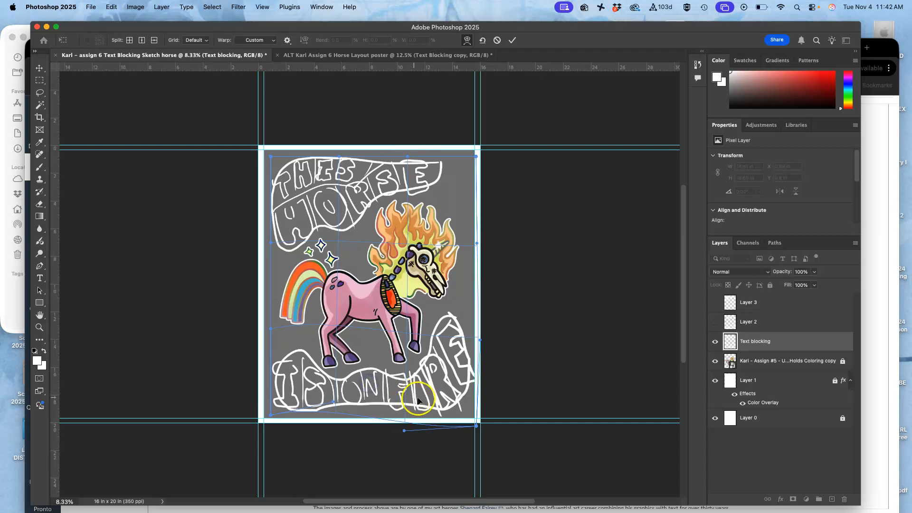
left_click_drag(479, 269, 485, 246)
left_click_drag(472, 411, 467, 417)
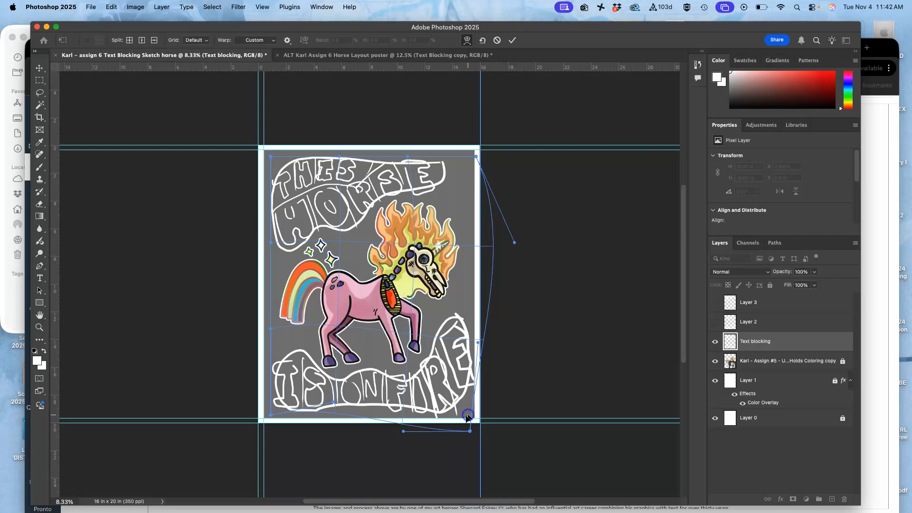
Step: Warp the left ends of the Text blocking lettering out toward the poster margin and refine the words FIRE and HORSE
mouse_move(295, 377)
left_mouse_down()
mouse_move(282, 374)
mouse_move(295, 379)
left_mouse_up()
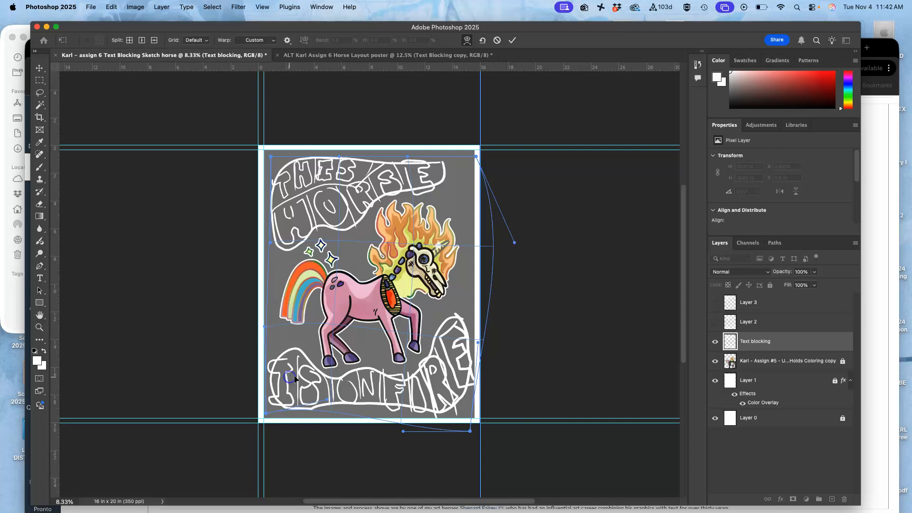
left_click_drag(459, 386, 456, 388)
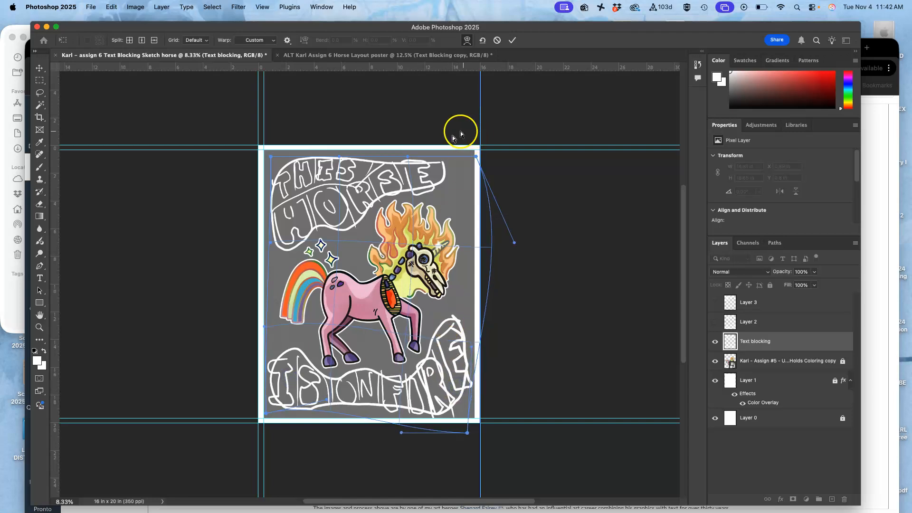
left_click_drag(435, 166, 435, 165)
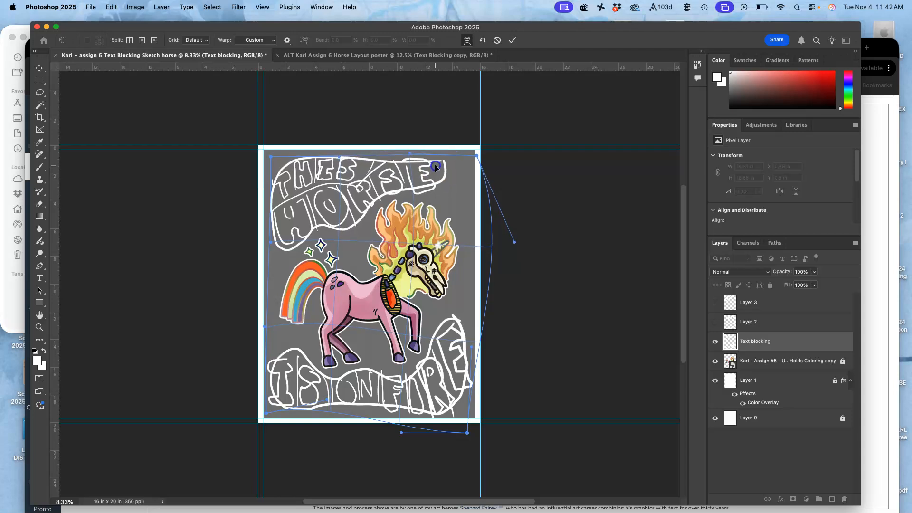
left_click_drag(271, 156, 274, 159)
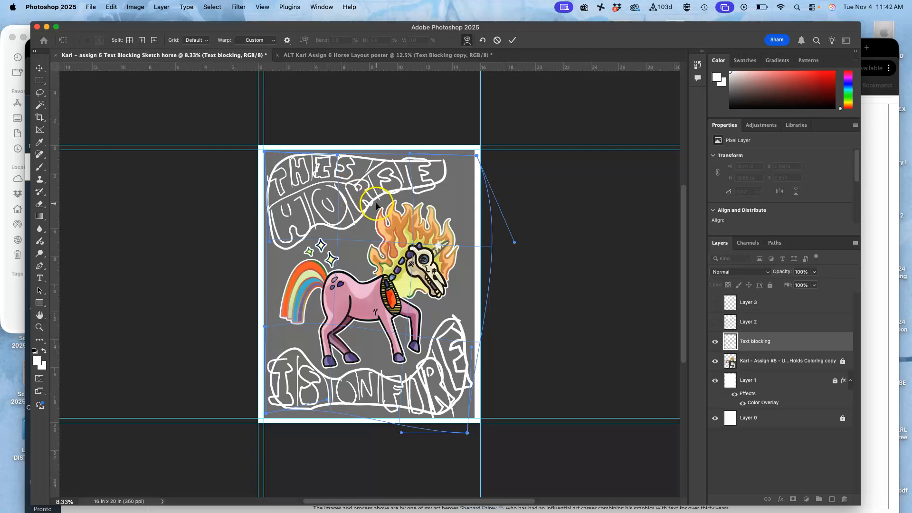
left_click_drag(377, 205, 377, 207)
key("Return")
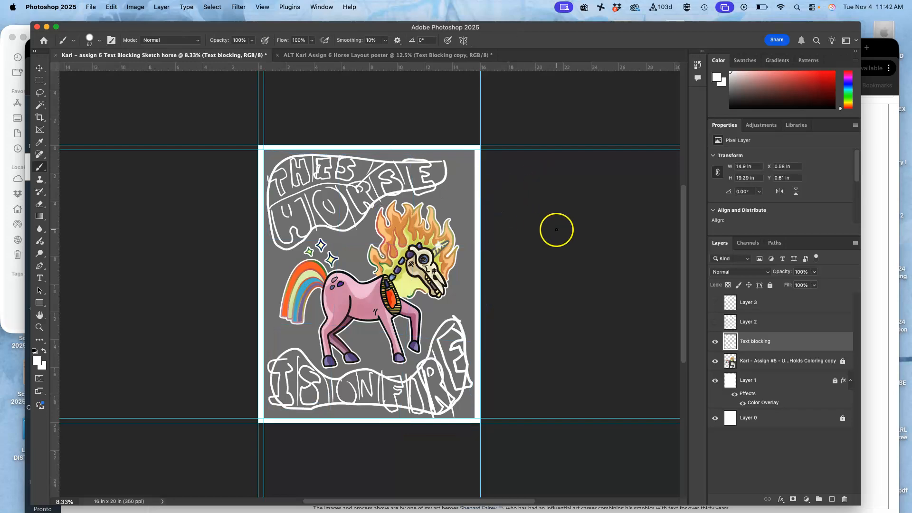
Step: Show Layer 2 in place of the Text blocking layer and make Layer 2 active
left_click(715, 323)
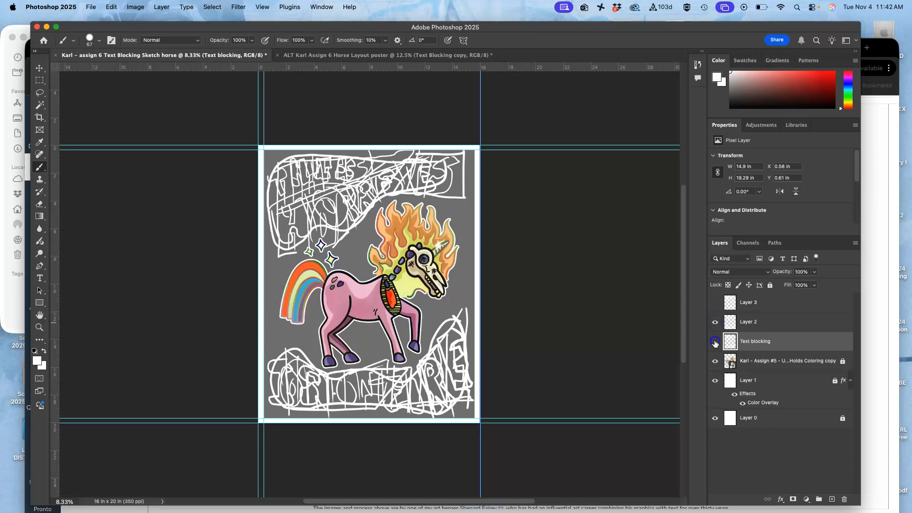
left_click(715, 342)
left_click(758, 322)
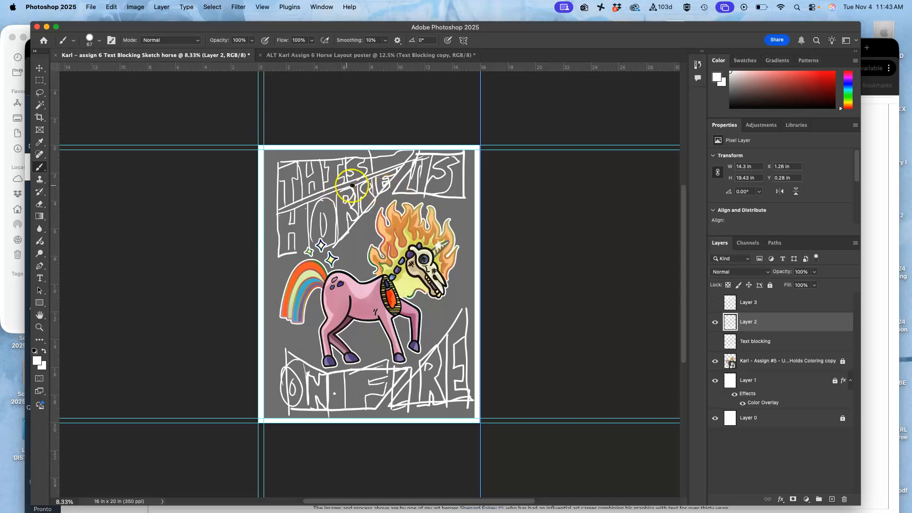
Step: Distort Layer 2 by its four corners so the angular lettering fills the poster out to the margin guides
key("super+t")
right_click(336, 201)
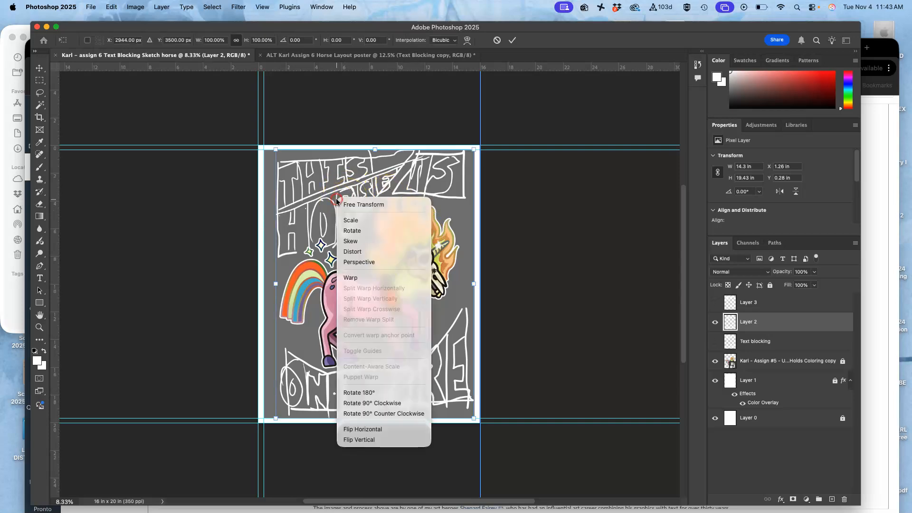
left_click(356, 253)
left_click_drag(276, 151, 267, 144)
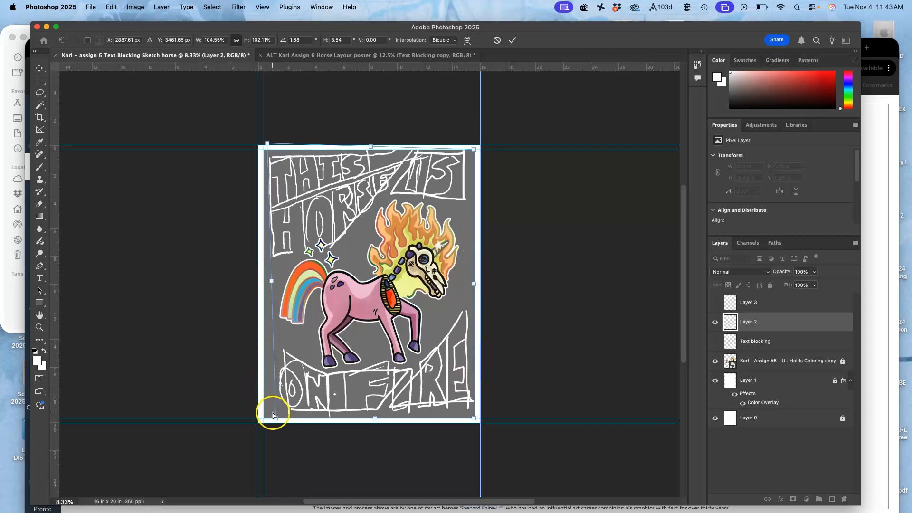
left_click_drag(275, 418, 262, 422)
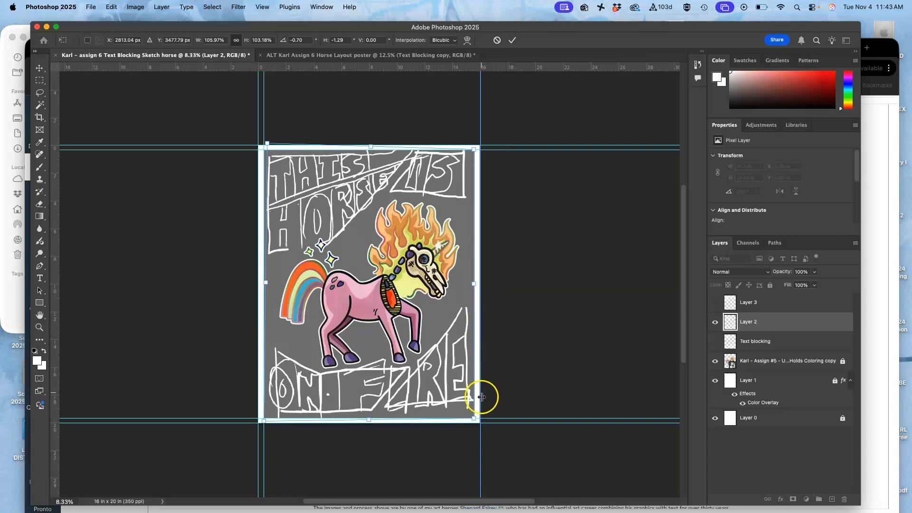
left_click_drag(475, 418, 475, 420)
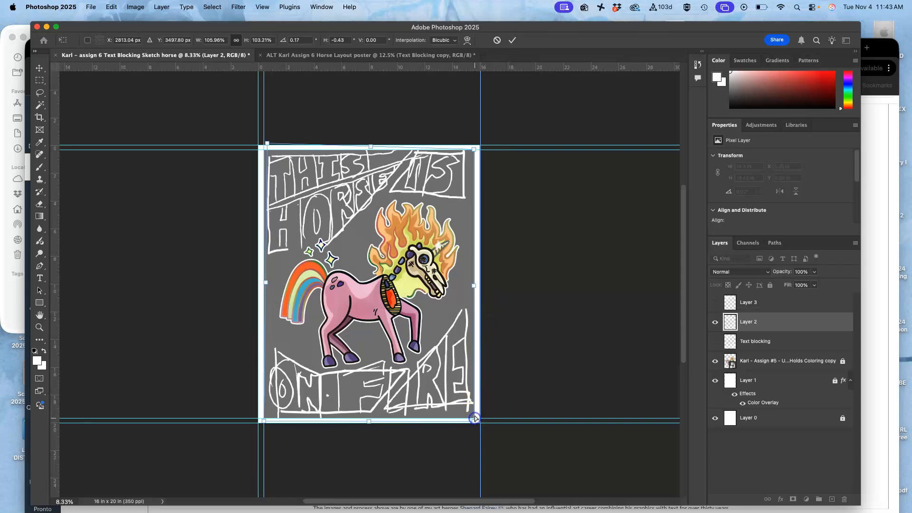
left_click_drag(474, 147, 477, 153)
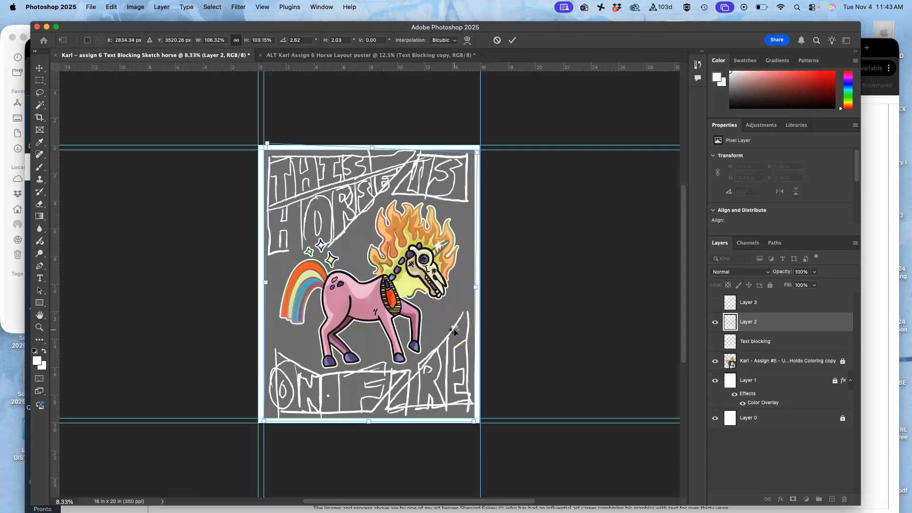
key("Return")
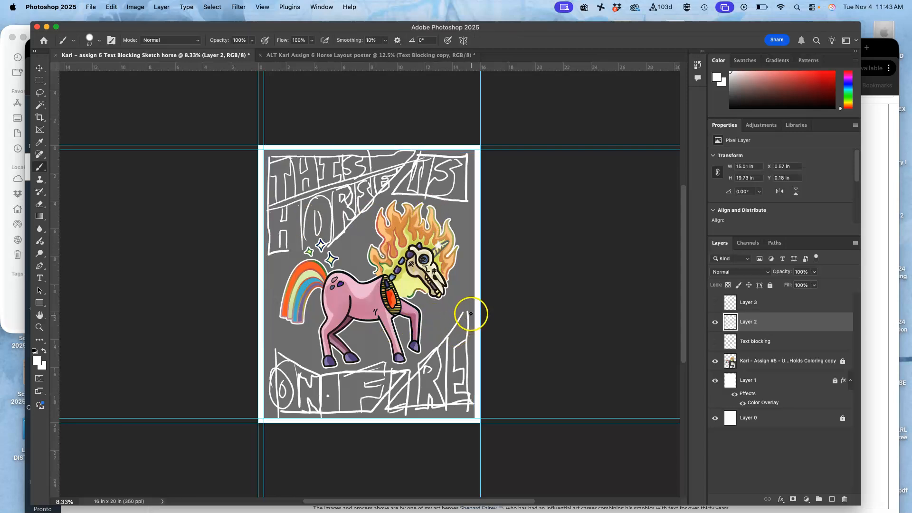
Step: Compare the lettering on Layer 3, Layer 2 and Text blocking, and check the ALT horse layout poster document
left_click(716, 303)
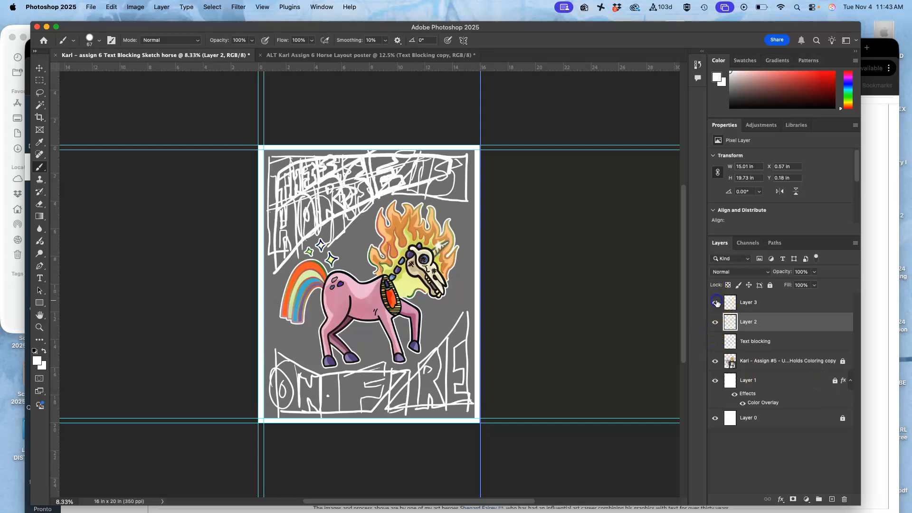
left_click(331, 56)
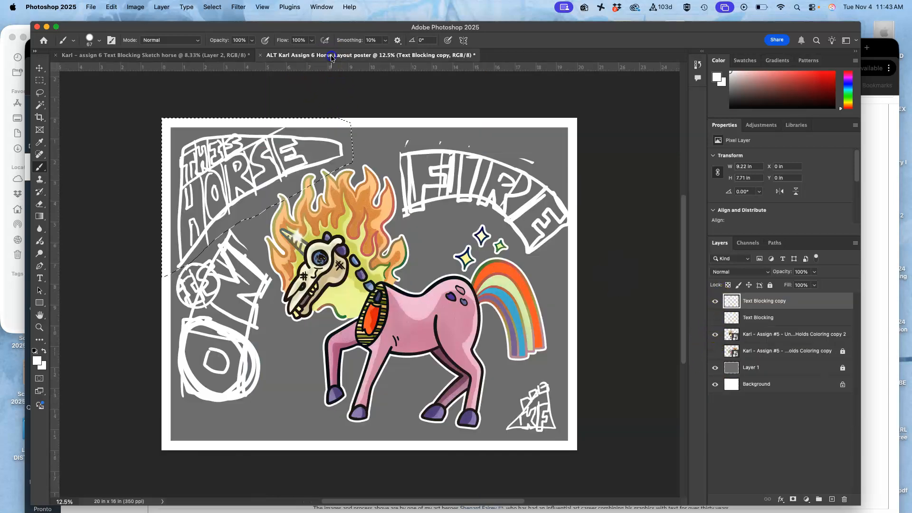
left_click(171, 56)
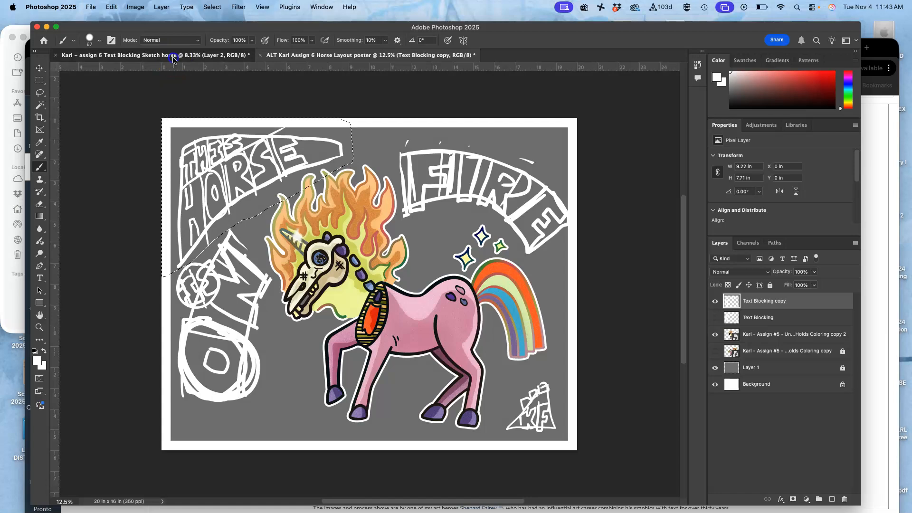
left_click(715, 322)
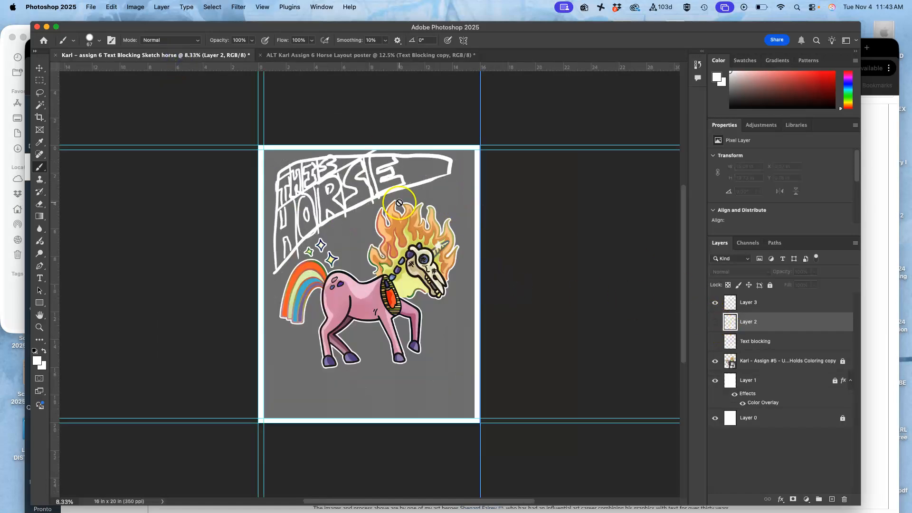
left_click(715, 341)
left_click(716, 341)
left_click(716, 322)
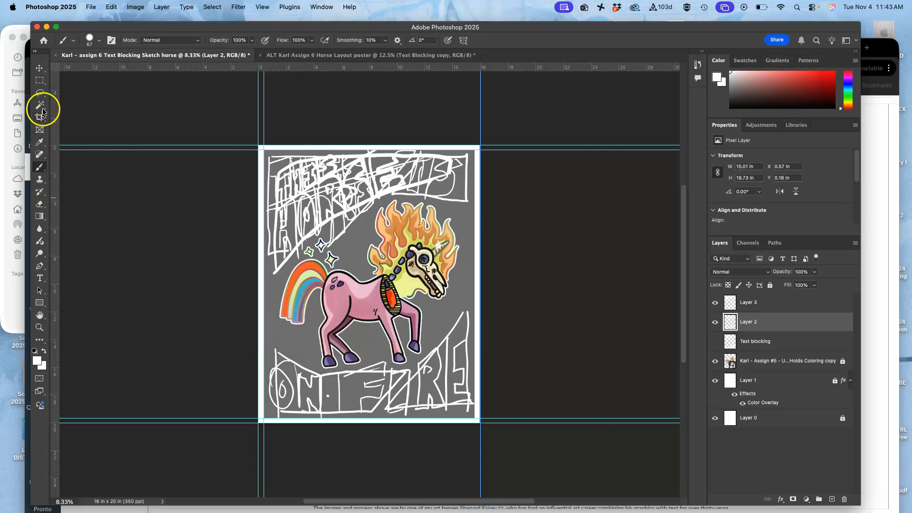
Step: Lasso the words IS and ON FIRE on Layer 2, copy them to a new layer, and show Layer 3 instead of Layer 2
left_click(40, 93)
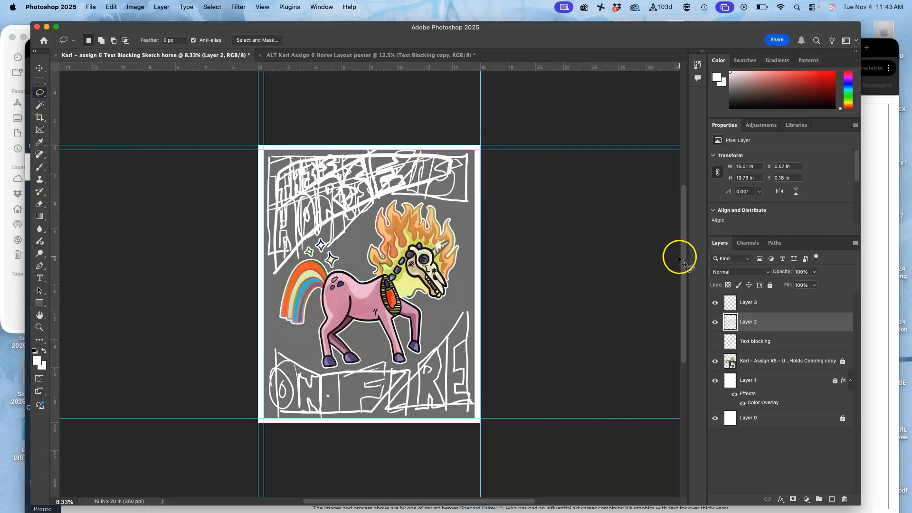
left_click(715, 303)
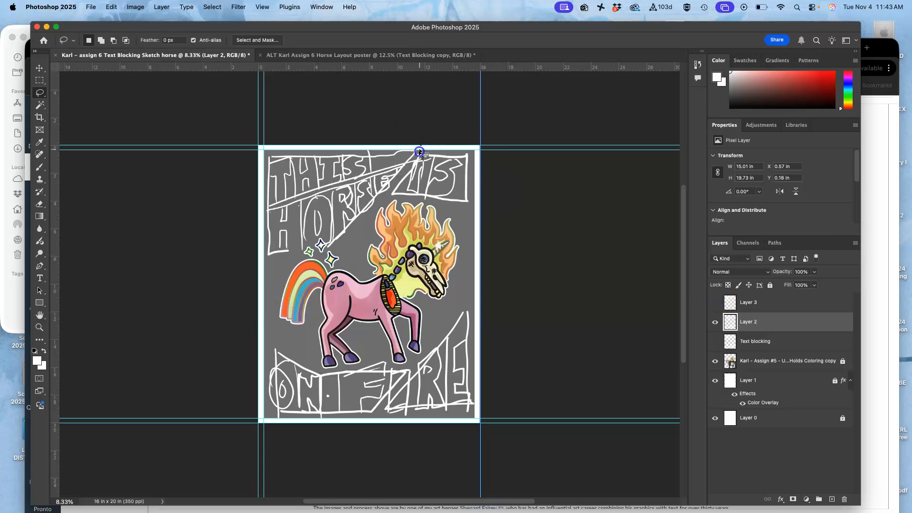
mouse_move(179, 374)
left_mouse_down()
mouse_move(511, 495)
mouse_move(538, 399)
mouse_move(541, 240)
mouse_move(524, 122)
mouse_move(469, 106)
left_mouse_up()
key("ctrl+j")
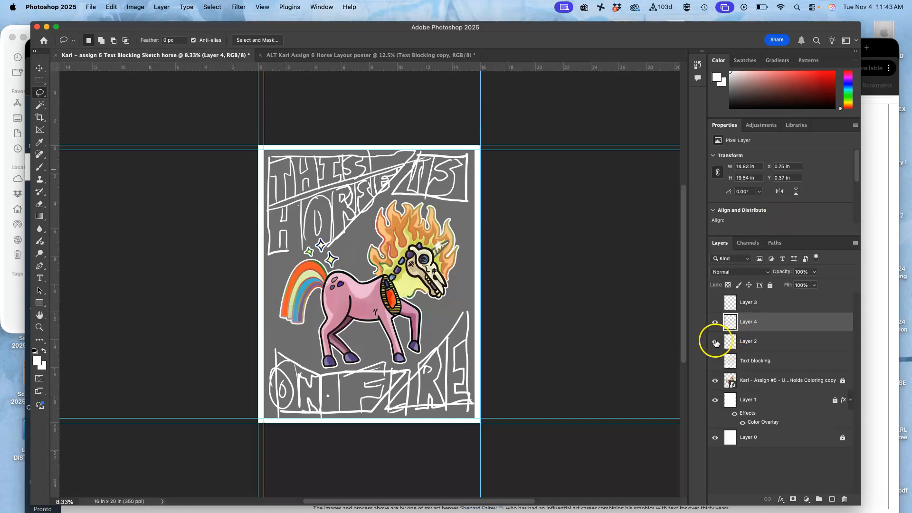
left_click(715, 342)
left_click(715, 302)
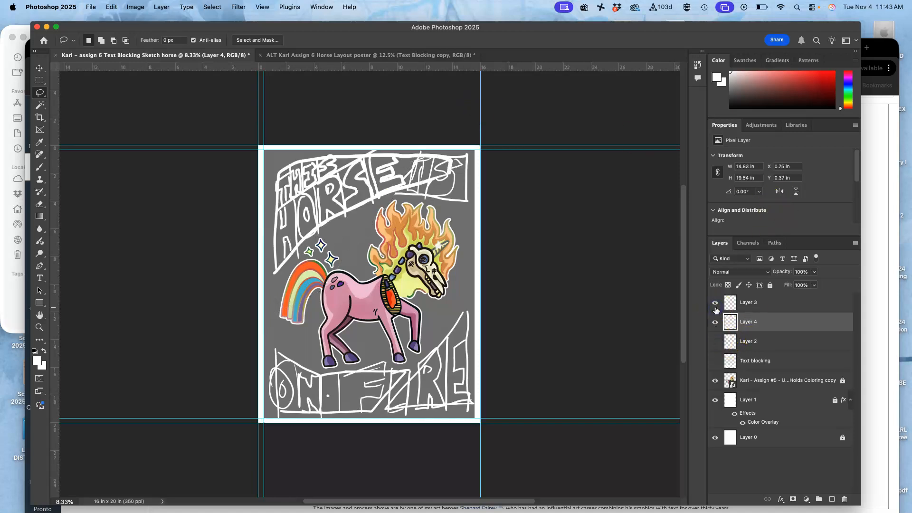
Step: Delete the empty end of Layer 3's THIS HORSE banner where it overlaps the word IS, and clear the selection
left_click(756, 305)
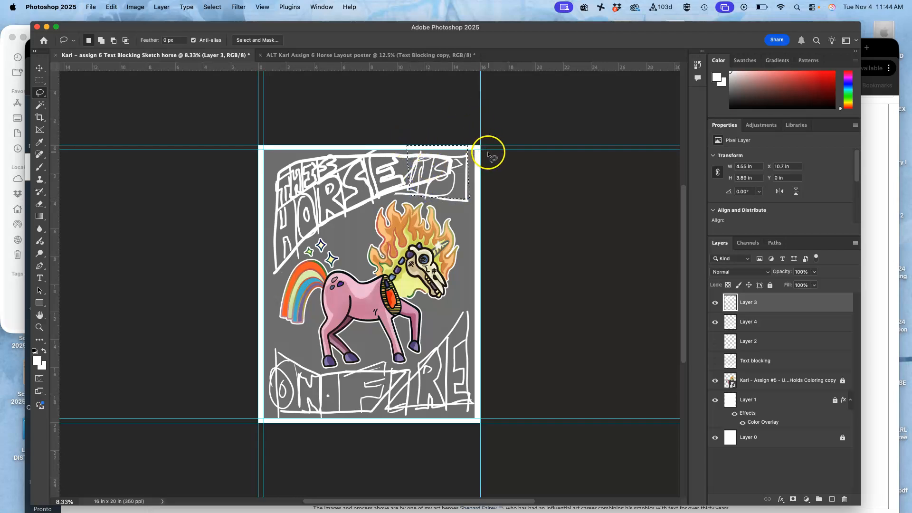
left_click(750, 302)
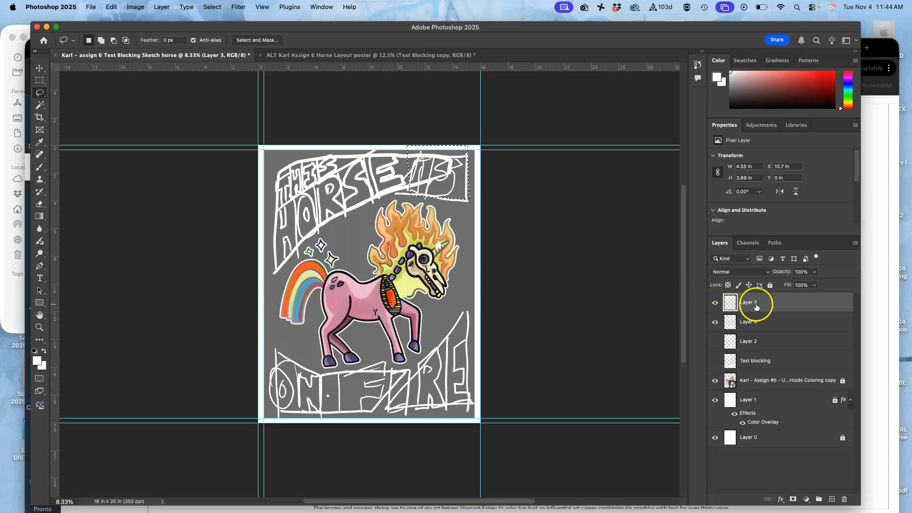
left_click(715, 303)
left_click(715, 303)
left_click(759, 301)
key("Delete")
key("cmd+d")
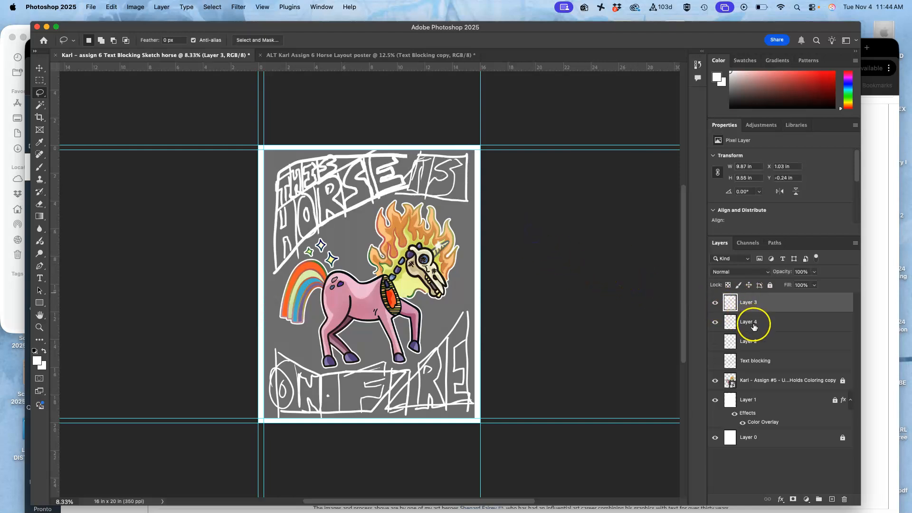
Step: Warp Layer 4 so the word IS moves clear of the end of HORSE and its block straightens
left_click(744, 322)
left_click(716, 322)
left_click(716, 322)
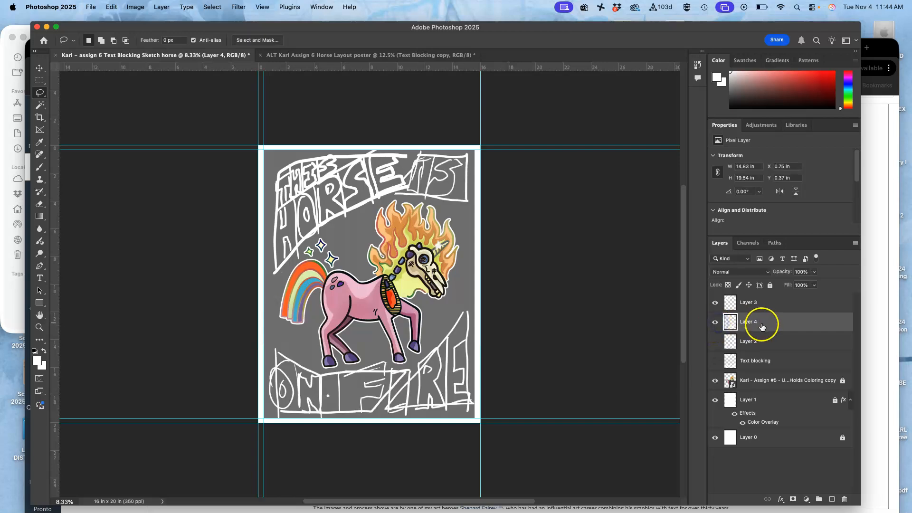
key("cmd+t")
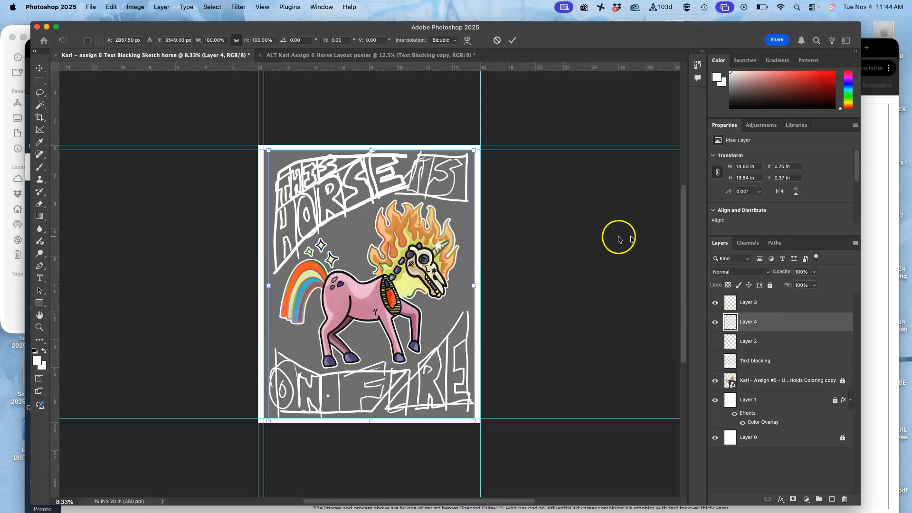
right_click(414, 261)
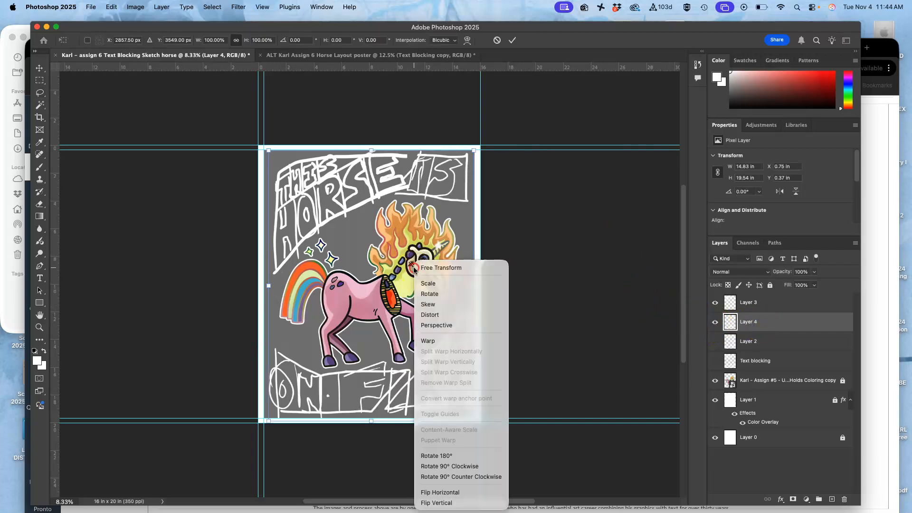
left_click(432, 341)
left_click_drag(407, 196, 412, 197)
left_click_drag(467, 160, 423, 157)
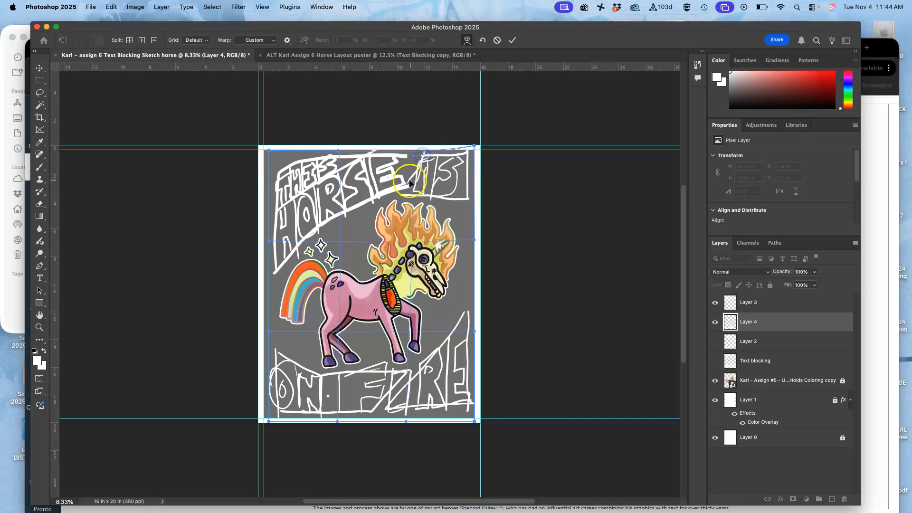
Step: Distort Layer 3 so the THIS HORSE block extends to the poster's left margin, drops at its lower right corner and reaches nearer to IS
left_click(759, 307)
key("super+t")
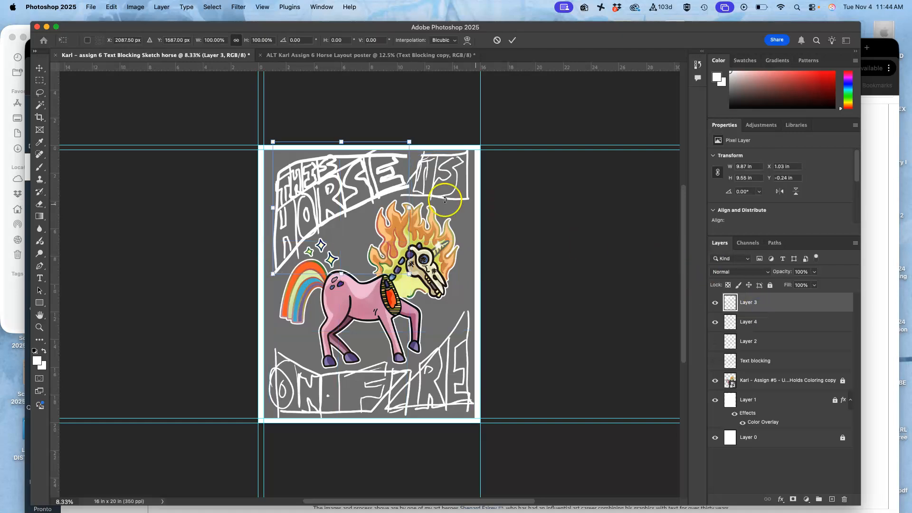
right_click(317, 194)
left_click(338, 248)
left_click_drag(275, 142, 266, 140)
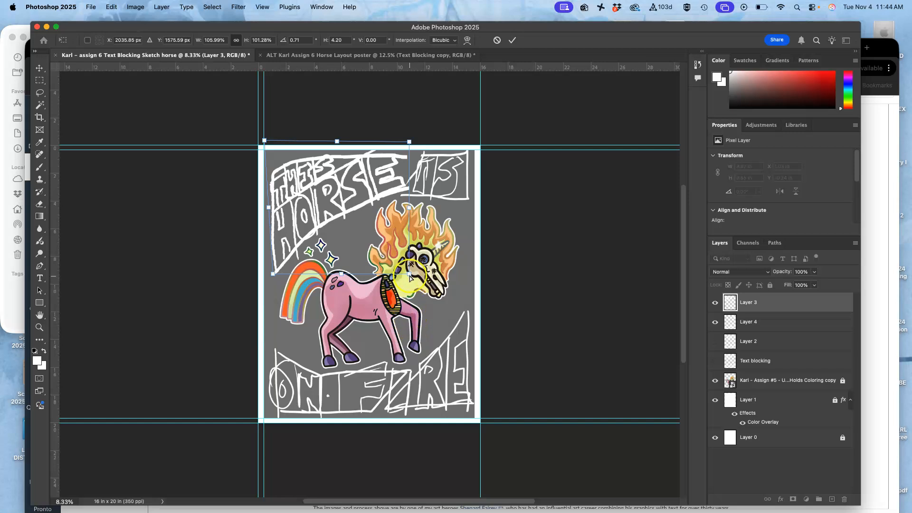
left_click_drag(409, 271, 408, 282)
left_click_drag(411, 142, 414, 142)
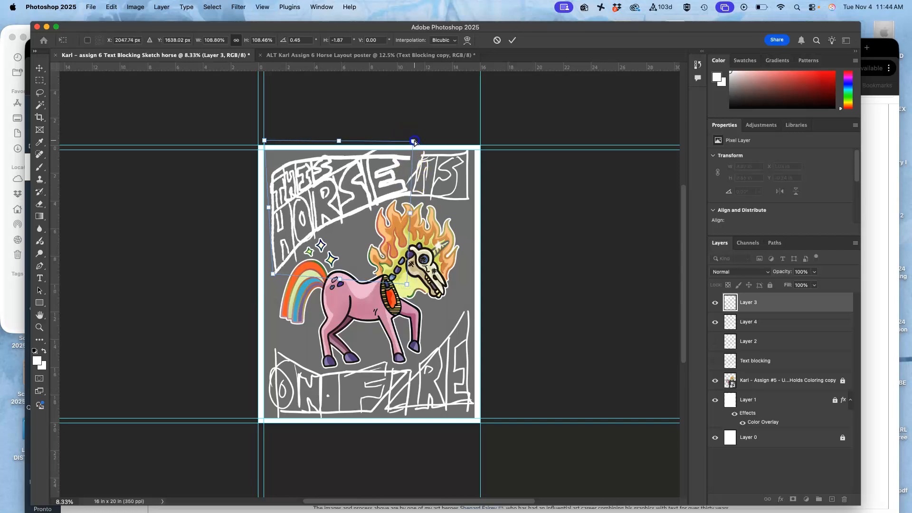
left_click_drag(264, 140, 265, 139)
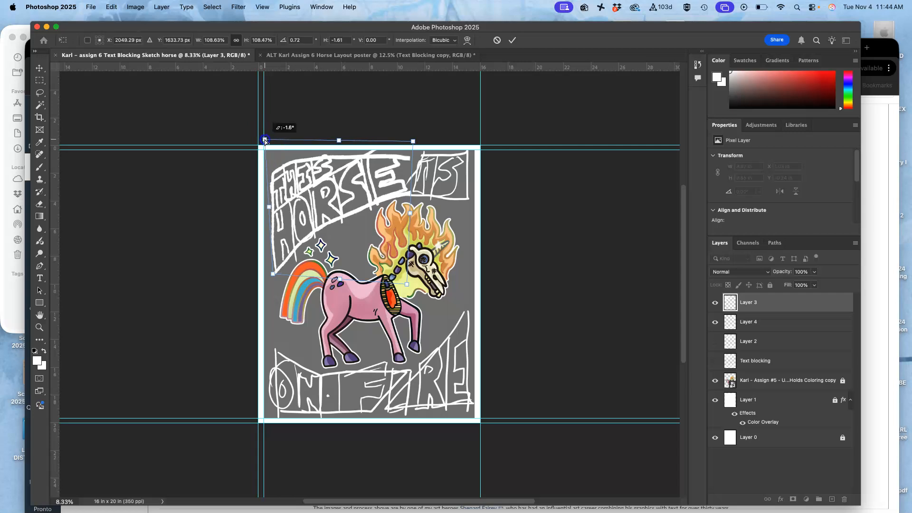
key("Return")
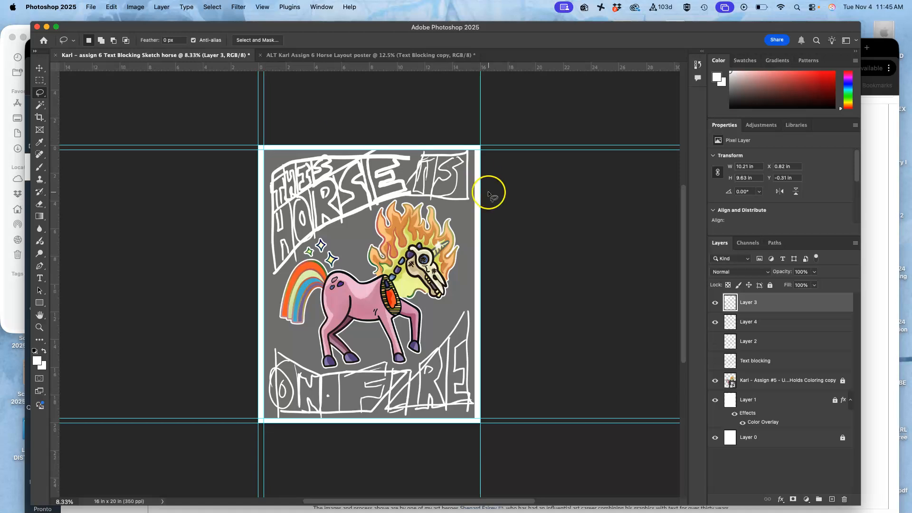
Step: Check what Layer 3 contains and merge Layer 3 with Layer 4 into a single lettering layer
left_click(715, 303)
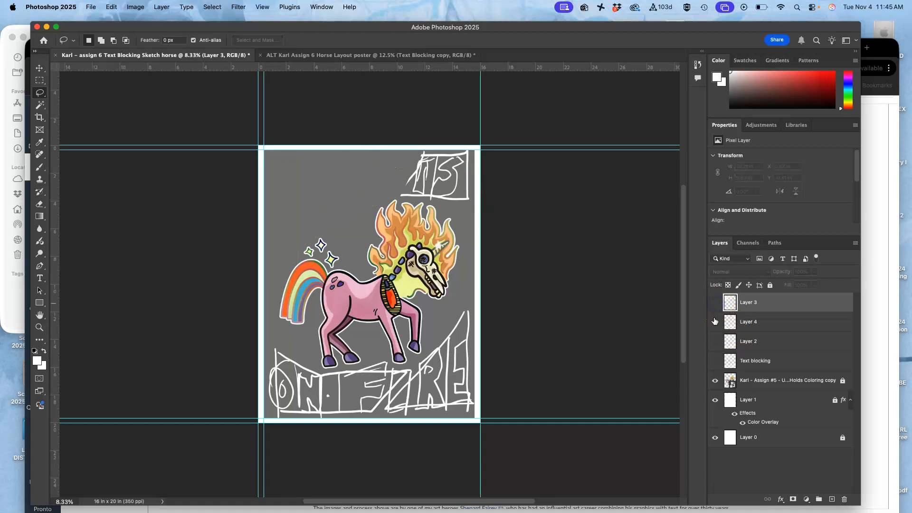
left_click(715, 303)
left_click(744, 322, "shift")
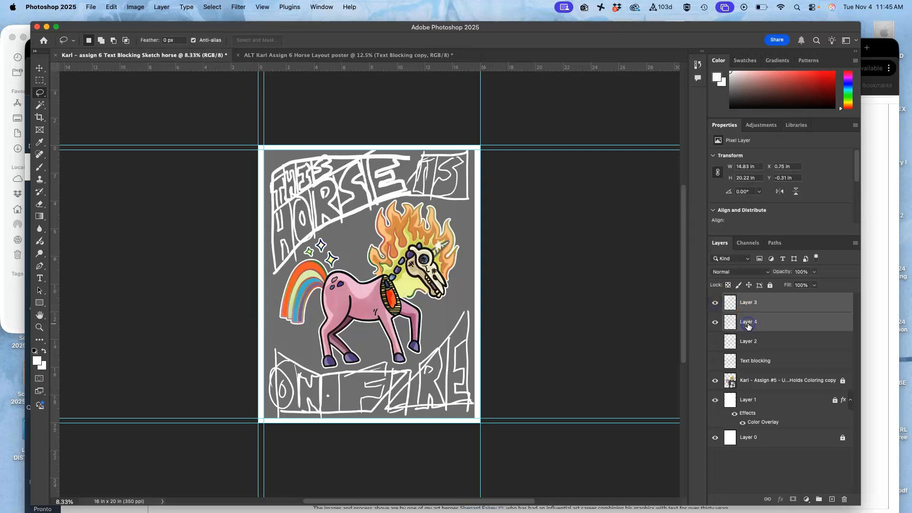
key("super+e")
Step: Compare the lettering on Text blocking, Layer 2 and the merged Layer 3 around the horse, leaving only the Layer 3 version shown
left_click(715, 322)
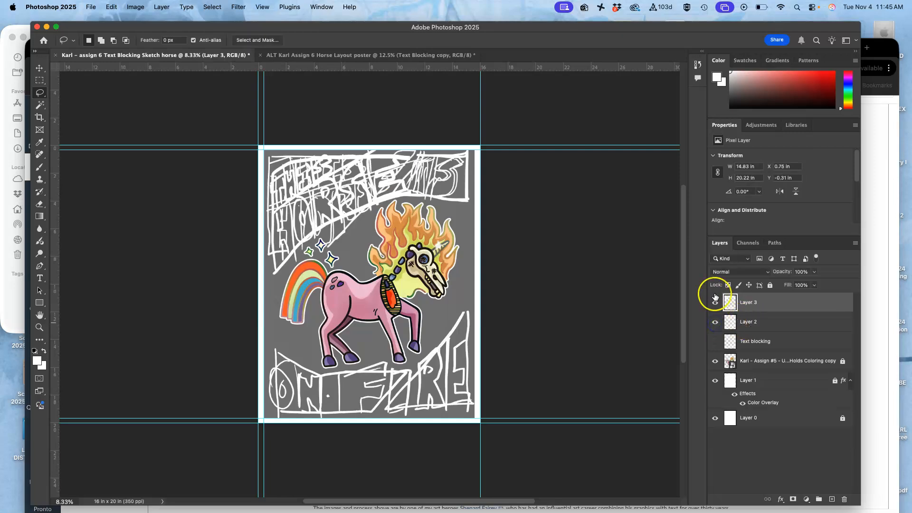
left_click(715, 303)
left_click(714, 323)
left_click(714, 342)
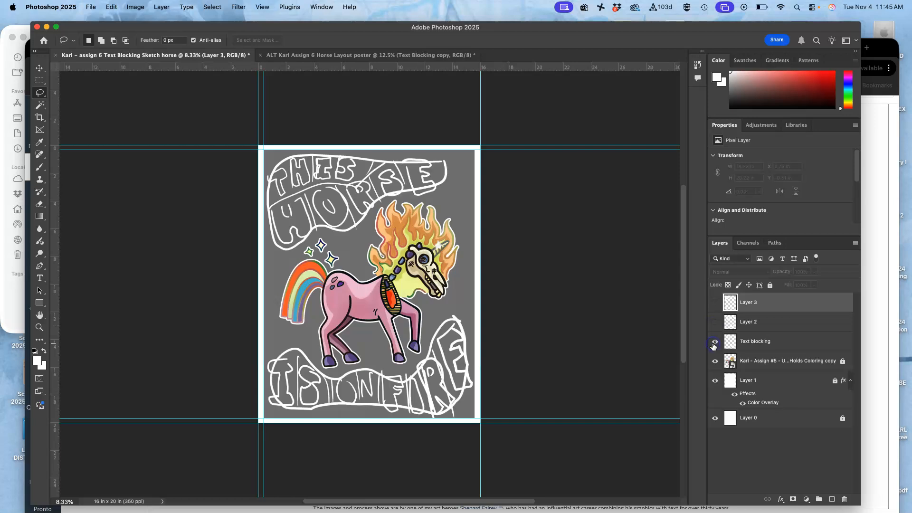
left_click(714, 342)
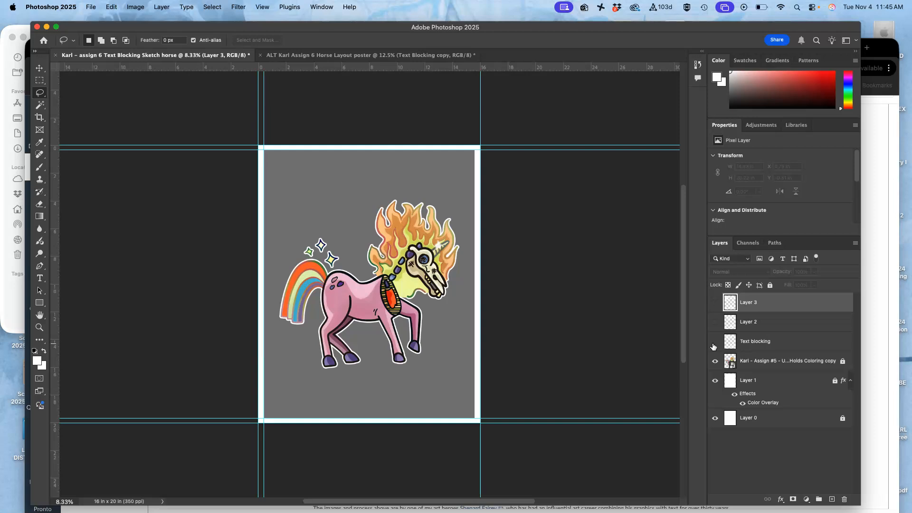
left_click(714, 342)
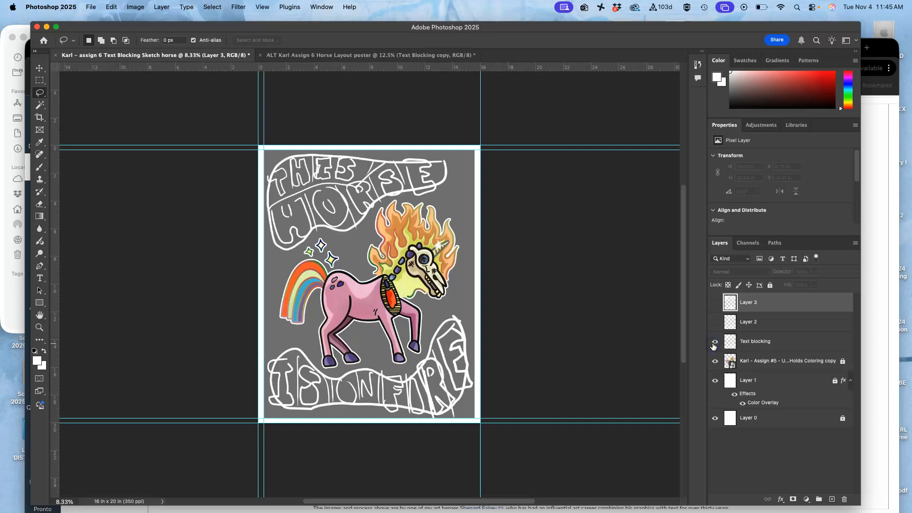
left_click(714, 344)
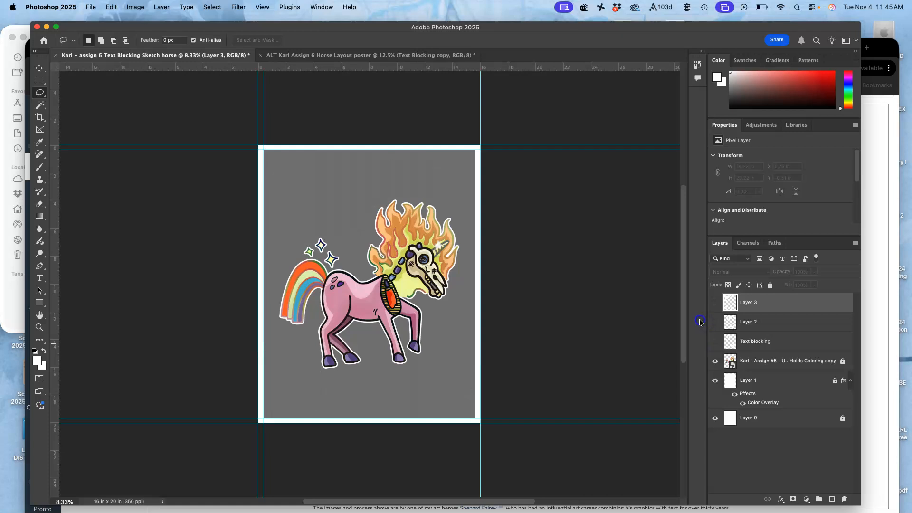
left_click(713, 323)
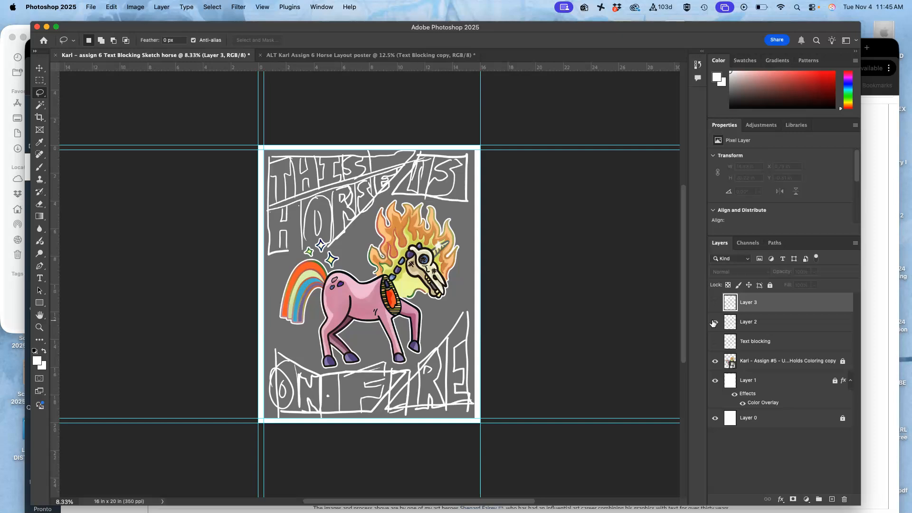
left_click(713, 322)
left_click(713, 304)
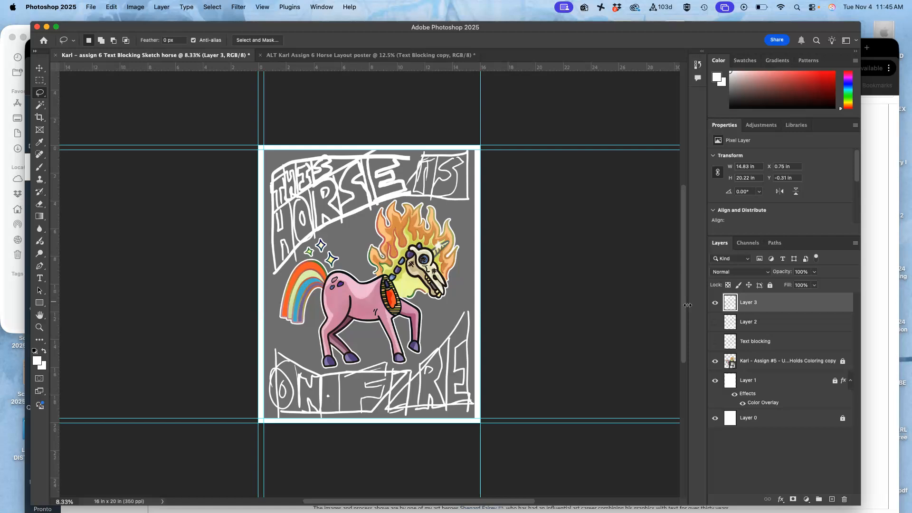
left_click(715, 303)
left_click(716, 341)
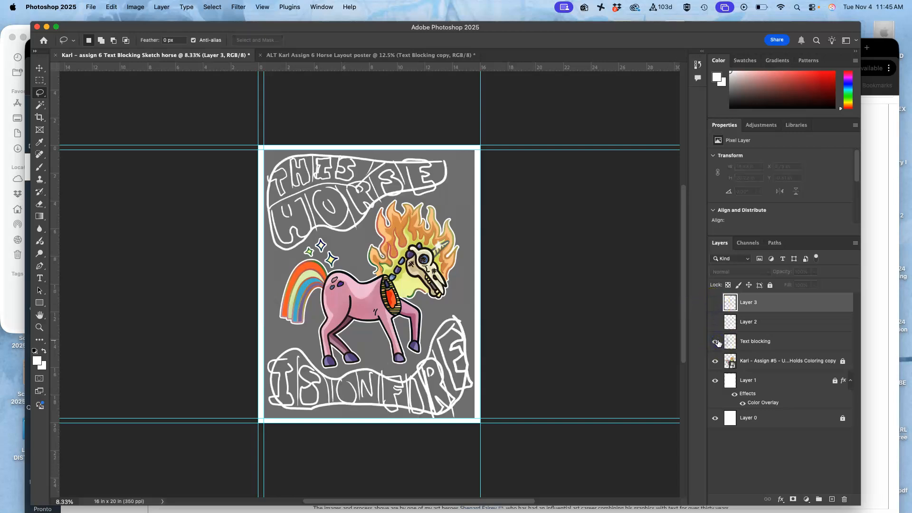
left_click(715, 322)
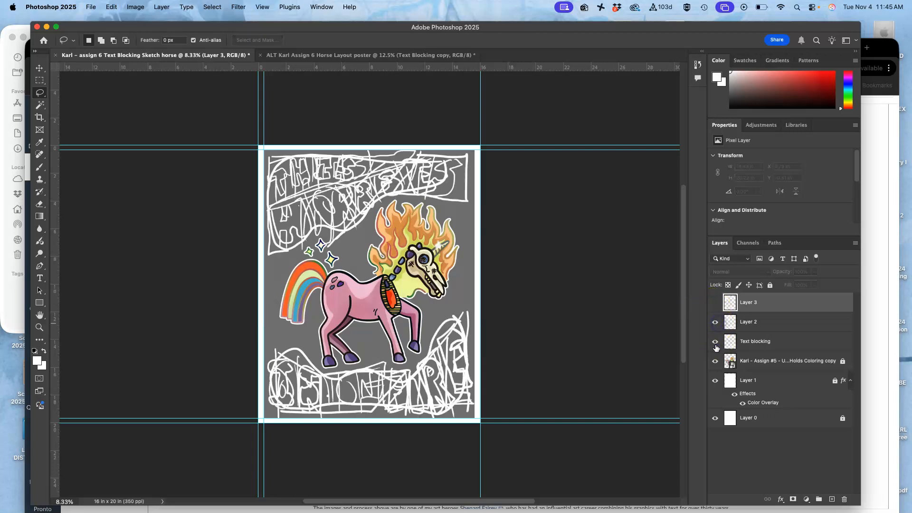
left_click(716, 342)
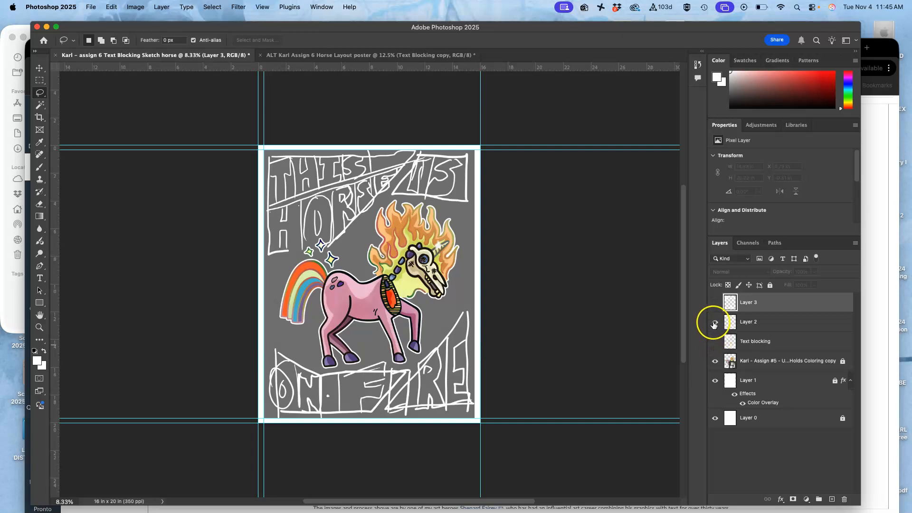
left_click(714, 321)
left_click(713, 304)
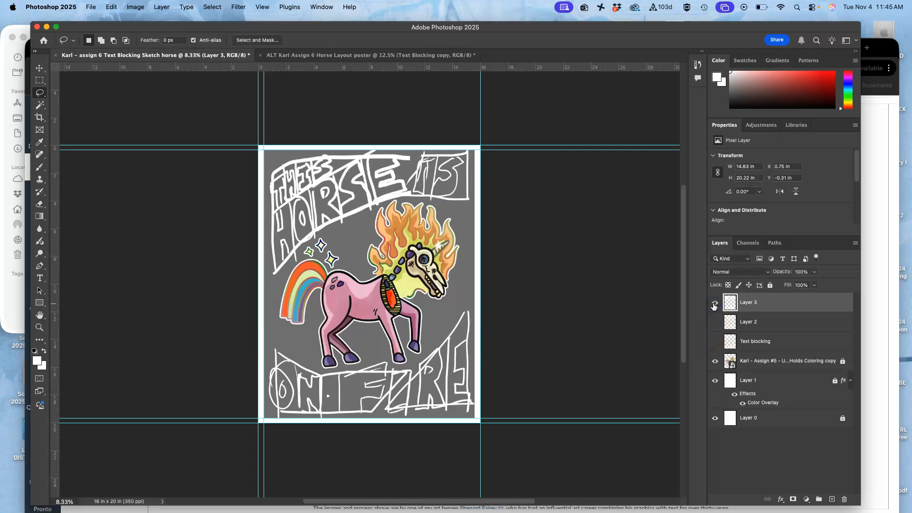
left_click(714, 304)
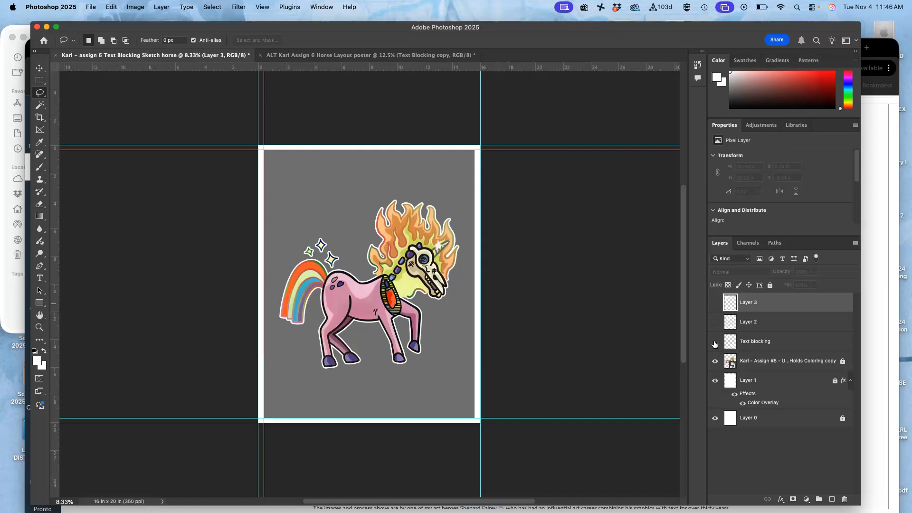
left_click(715, 342)
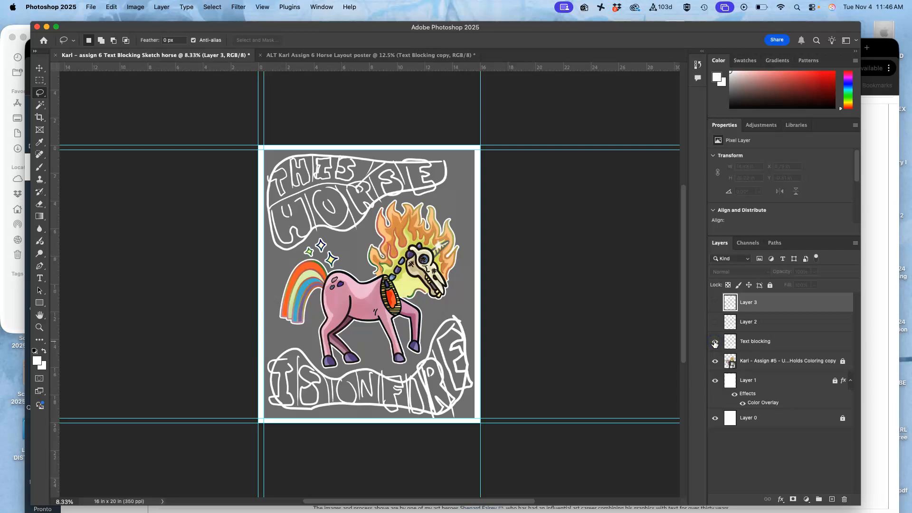
left_click(715, 322)
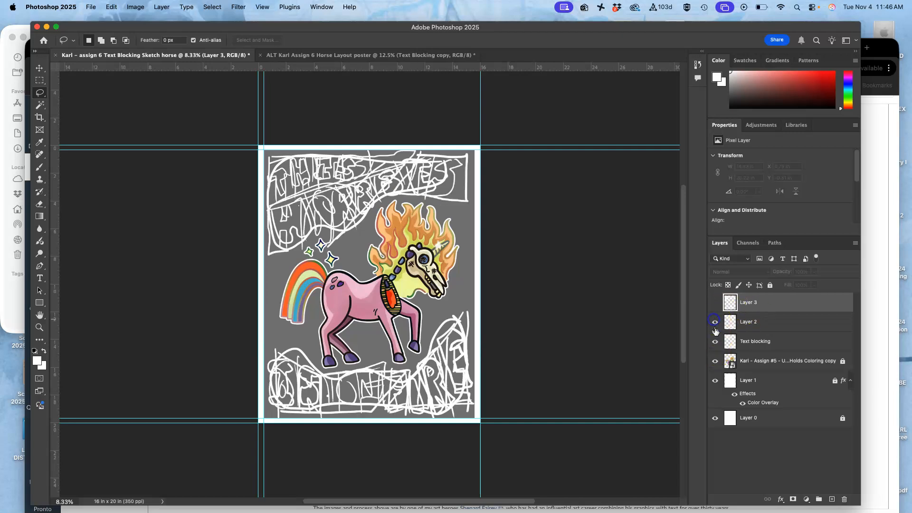
left_click(716, 342)
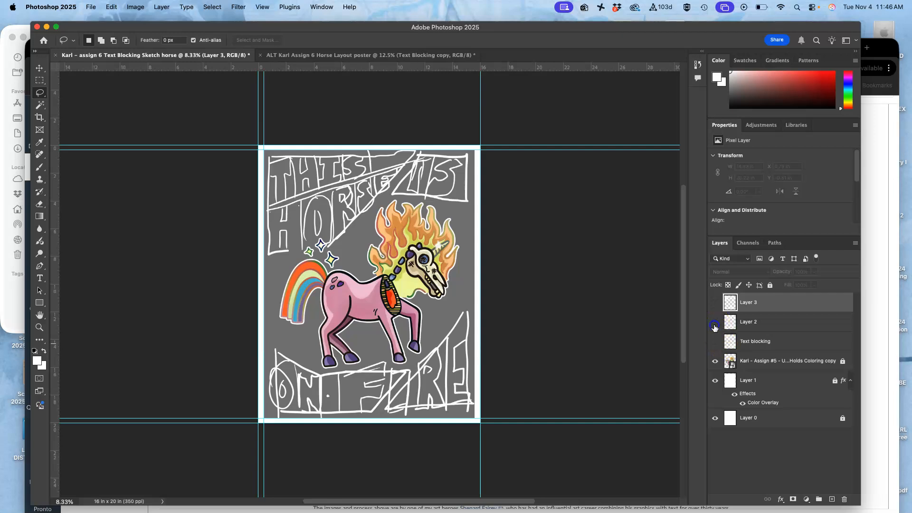
left_click(715, 322)
left_click(714, 302)
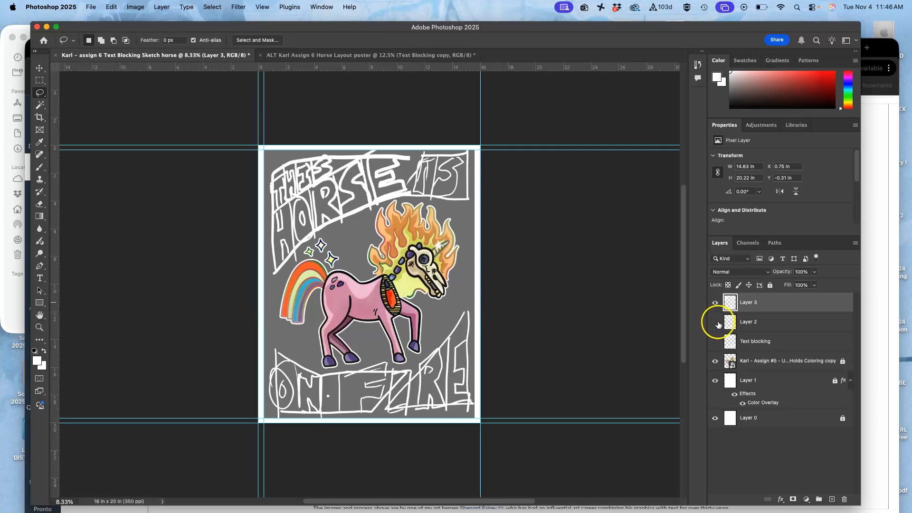
Step: Mark the hidden Layer 2 with a red color label
right_click(718, 322)
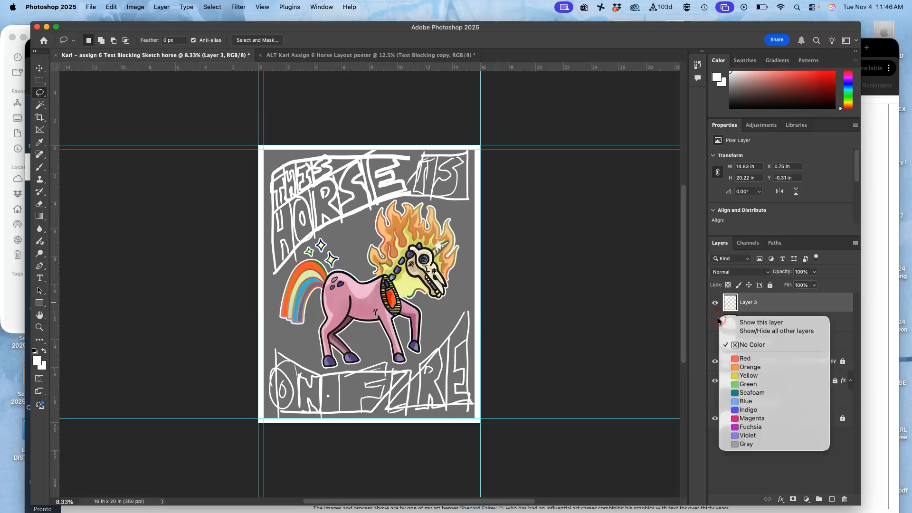
left_click(734, 358)
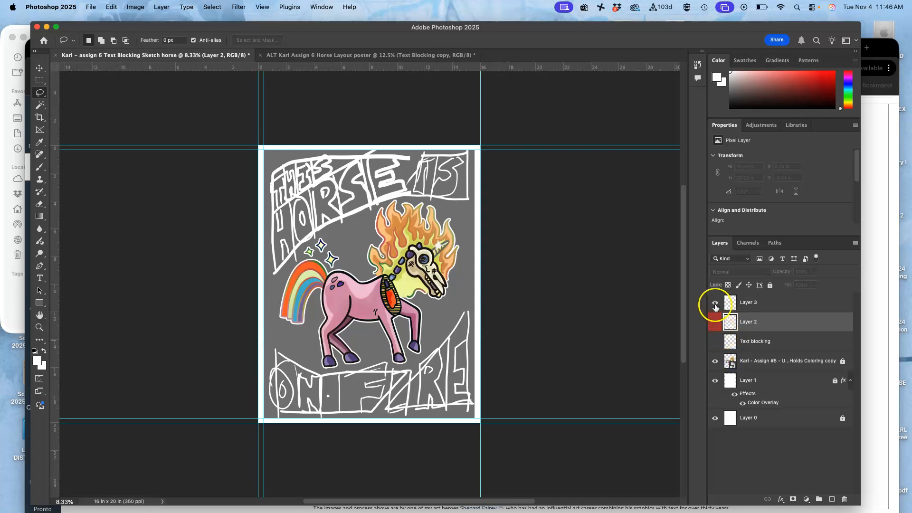
Step: Compare the Text blocking lettering with the merged Layer 3 lettering, leaving only Layer 3 visible over the horse
left_click(715, 342)
left_click(715, 301)
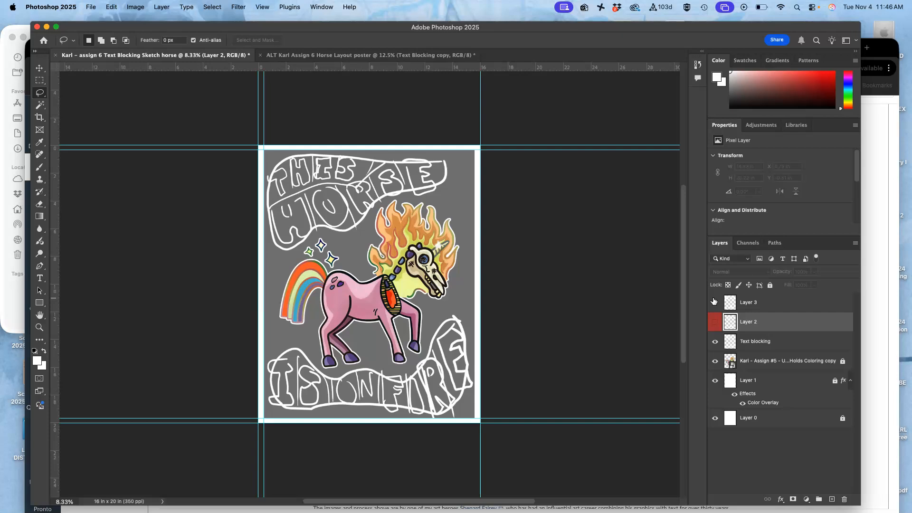
left_click(715, 341)
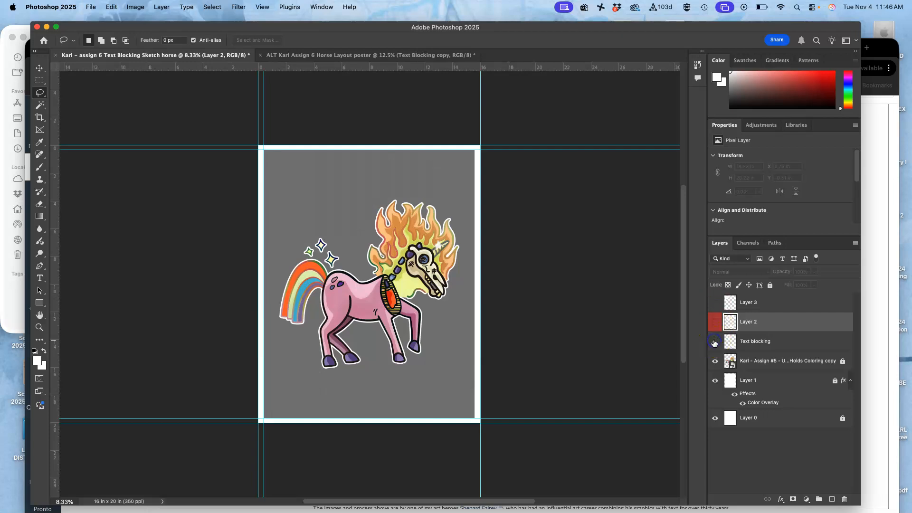
left_click(715, 303)
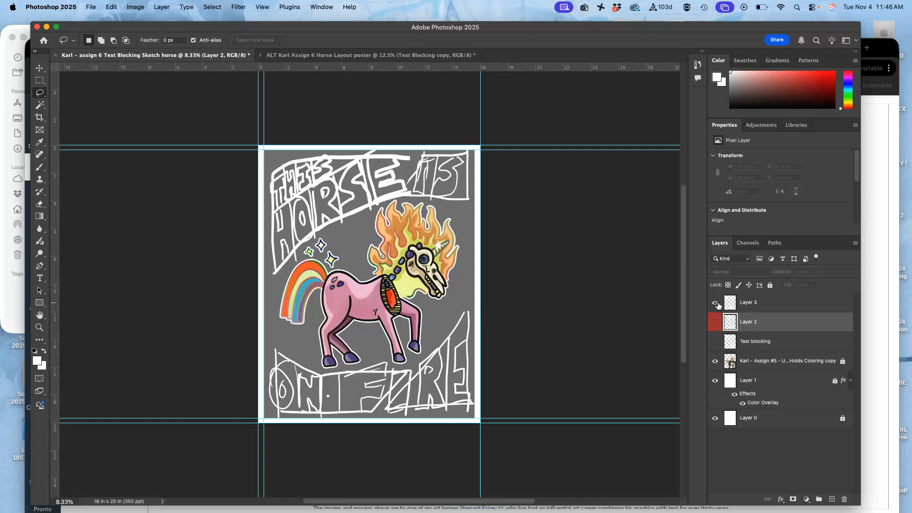
left_click(715, 303)
left_click(714, 342)
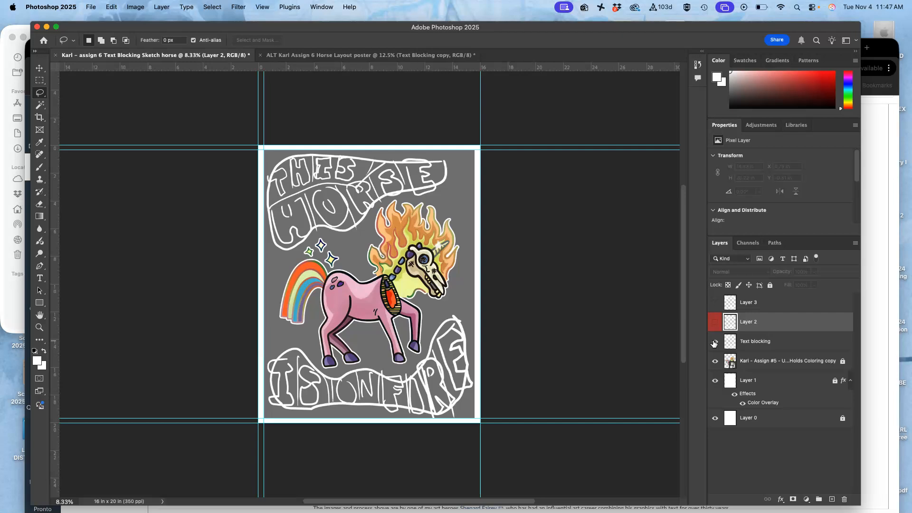
left_click(715, 341)
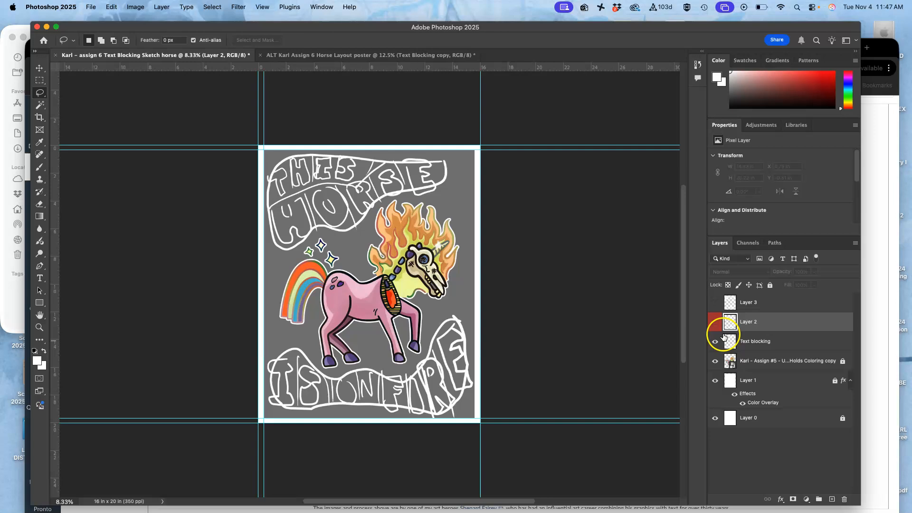
left_click(715, 304)
left_click(717, 342)
left_click(568, 334)
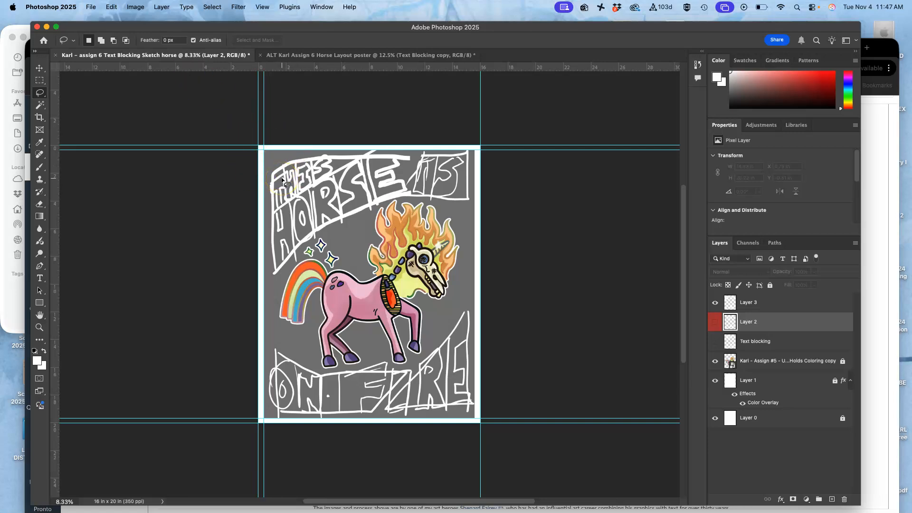
Step: Switch to Chrome and review the poster examples and Stranger Things 2 blocking thumbnails on the course discussion page
left_click(870, 138)
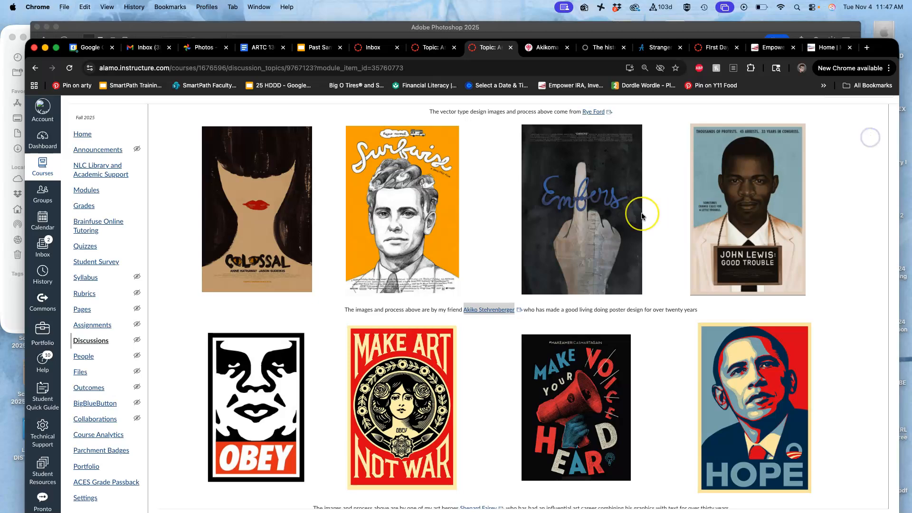
scroll(641, 213, "up", 15)
scroll(642, 212, "down", 3)
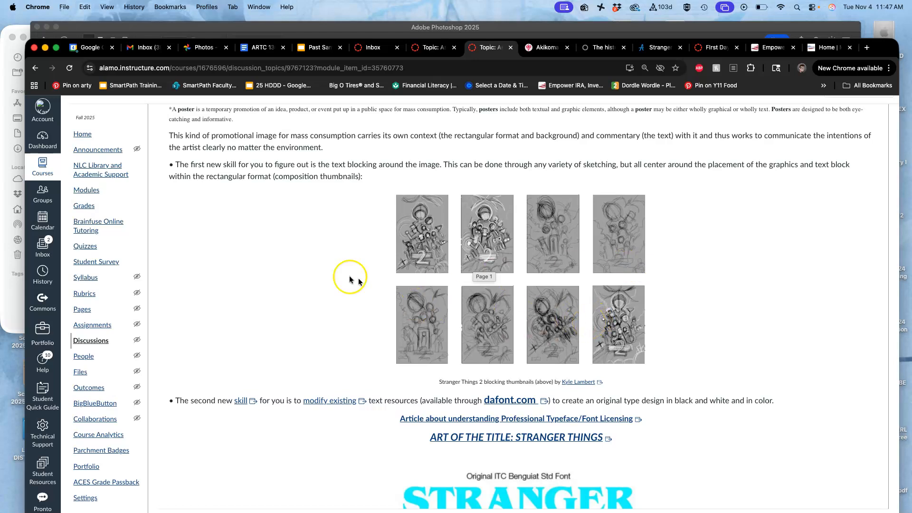
Step: Switch back to Photoshop and save the assignment 6 Text Blocking Sketch horse document in Photoshop format on the Desktop
left_click(548, 28)
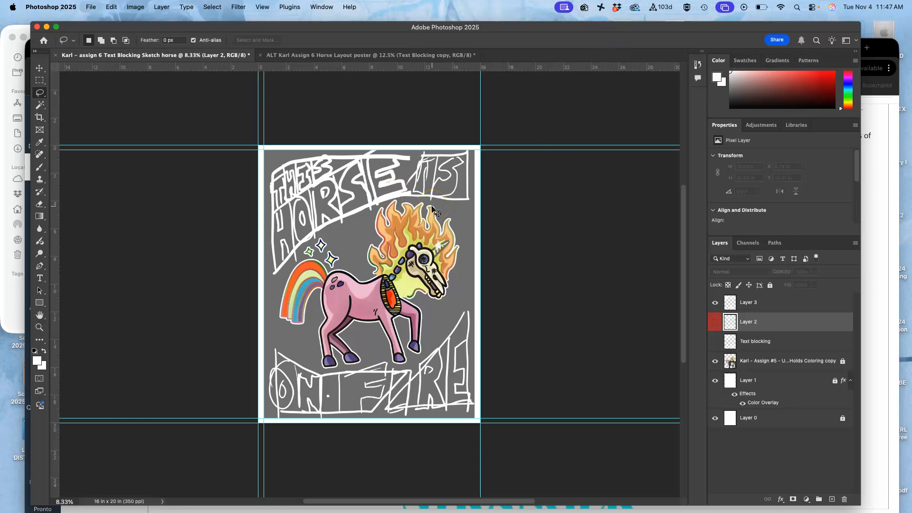
key("super+s")
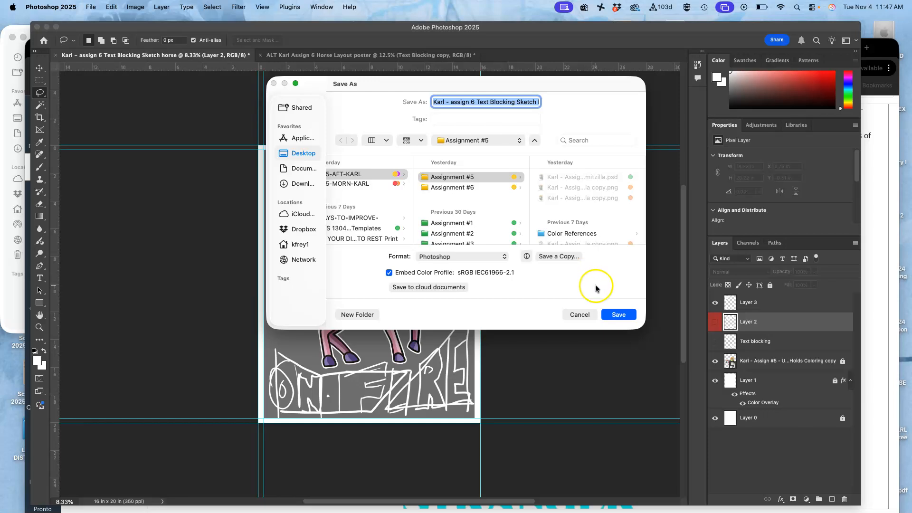
key("super+d")
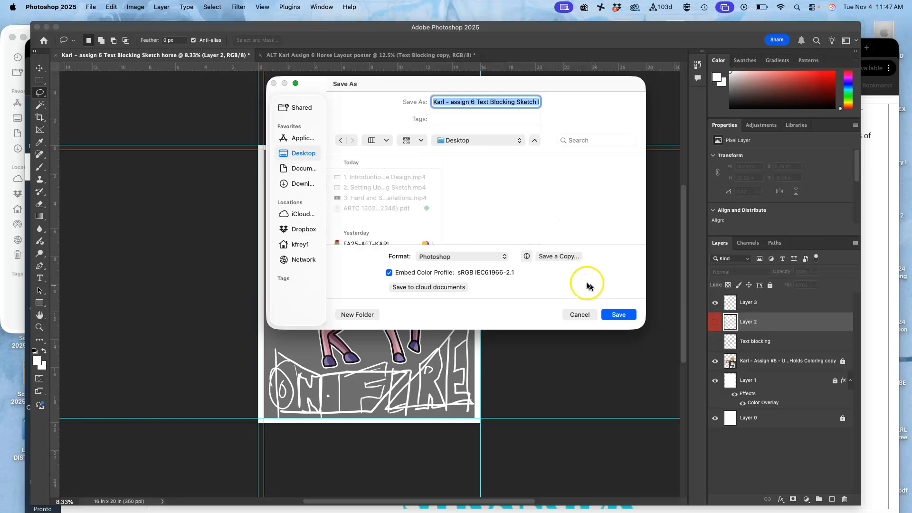
left_click(614, 312)
left_click(506, 183)
left_click(403, 147)
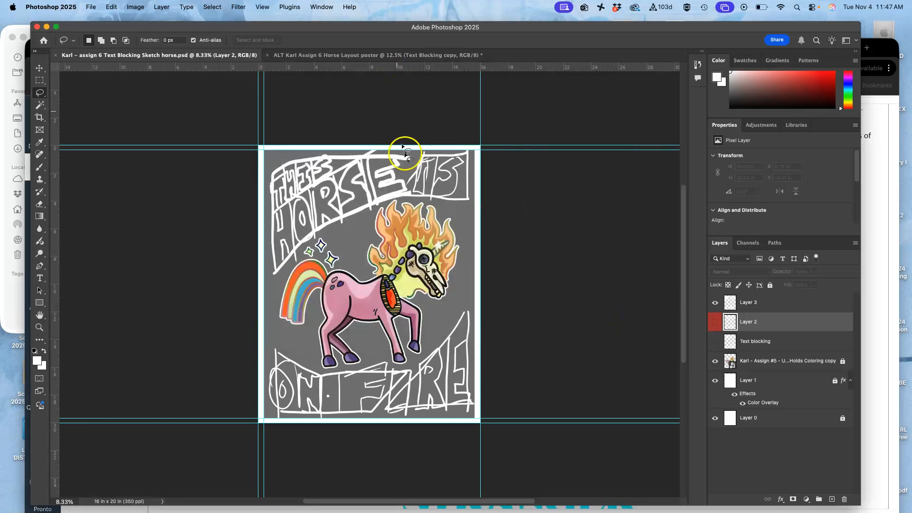
Step: Close the ALT Assign 6 Horse Layout poster document, leaving the text blocking sketch open
left_click(365, 55)
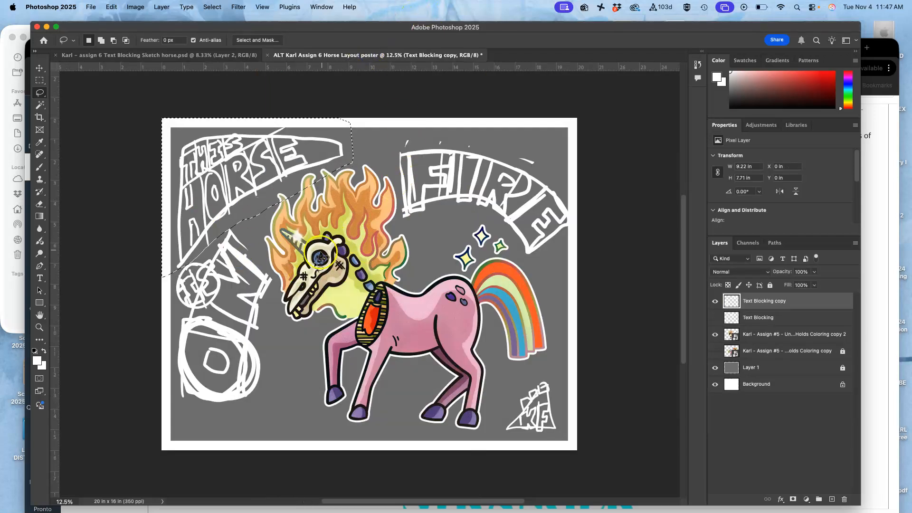
left_click(268, 56)
left_click(452, 213)
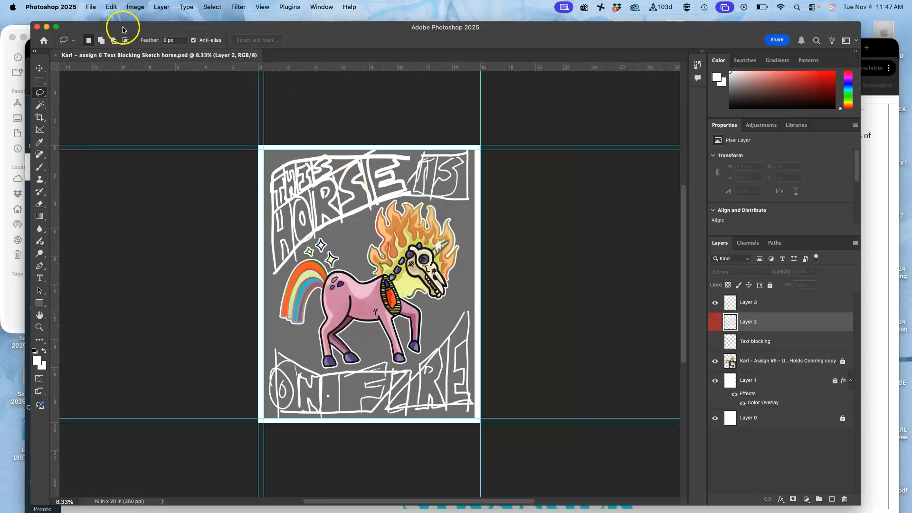
Step: Begin a Save As of the text blocking sketch to the Desktop and prefix its file name with "test"
left_click(90, 7)
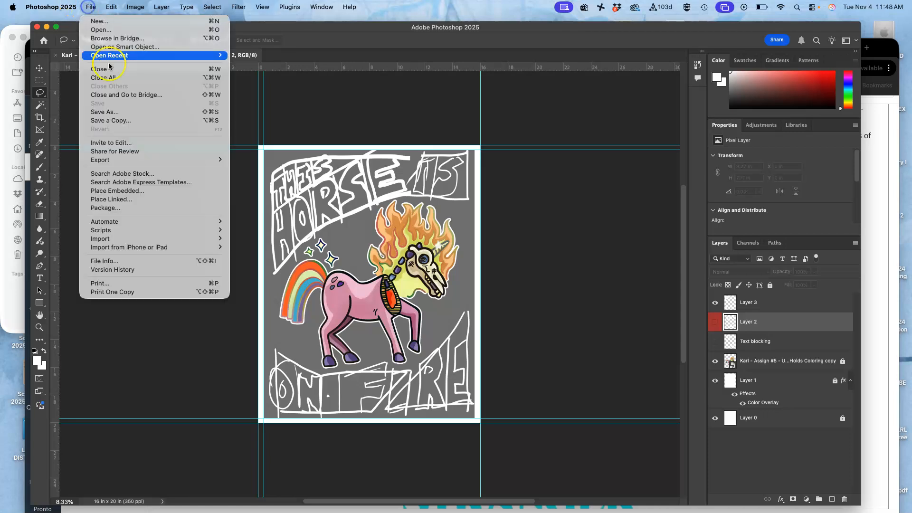
left_click(119, 116)
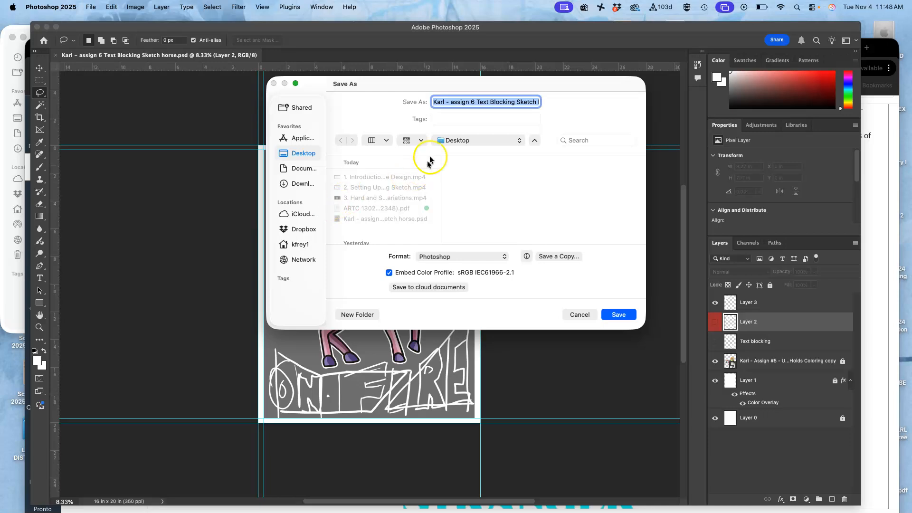
left_click(434, 102)
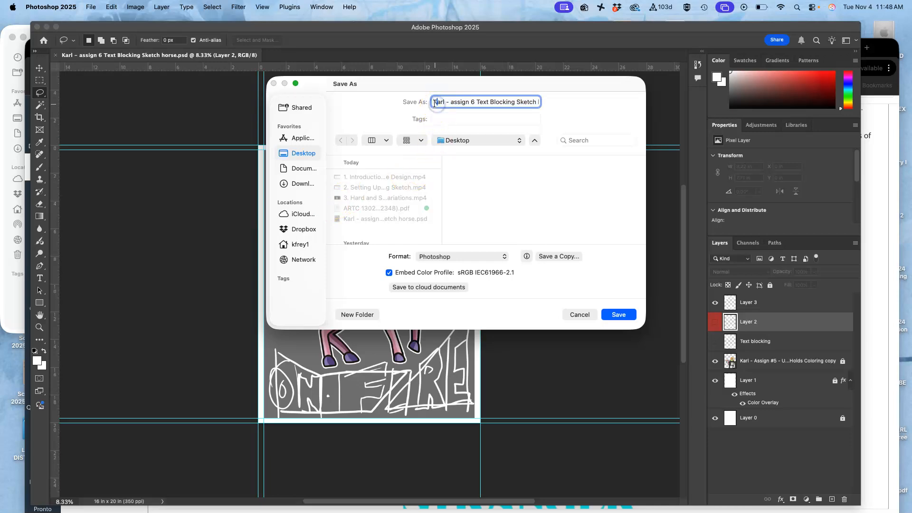
type("Test v")
key("BackSpace")
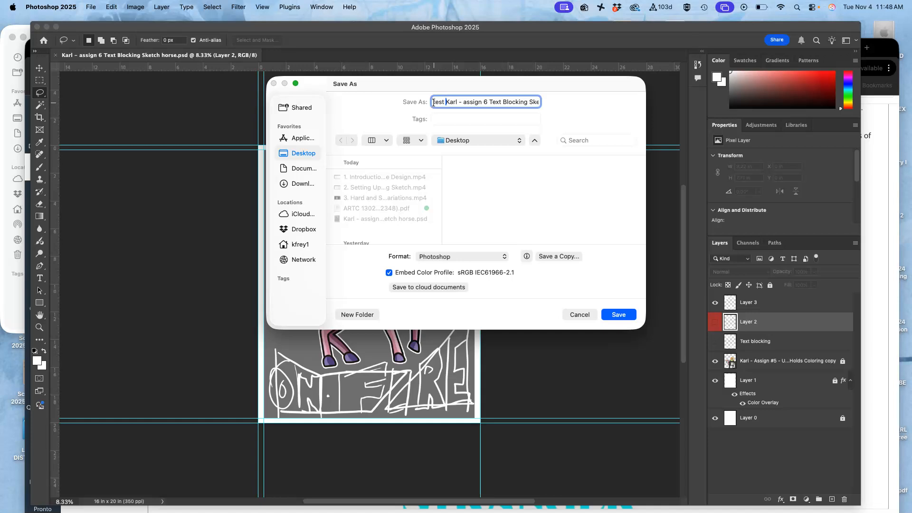
Step: Save the test version as a JPEG copy at Maximum quality 12 with Baseline ("Standard") format, and close the Photoshop window
left_click(454, 258)
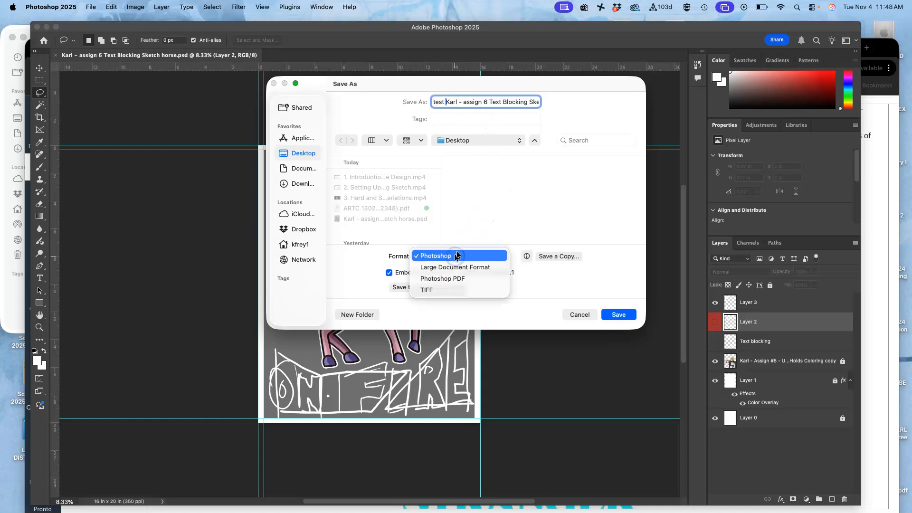
left_click(483, 227)
left_click(556, 256)
left_click(468, 216)
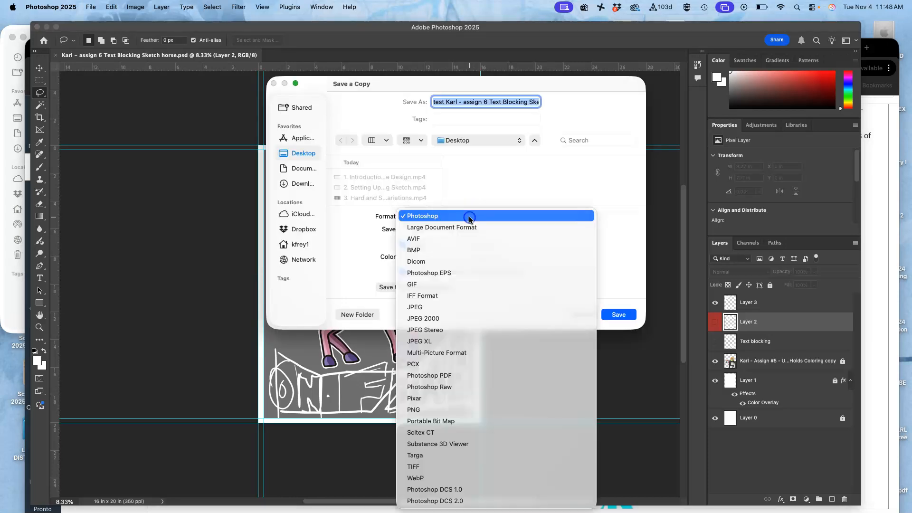
left_click(442, 307)
left_click(609, 313)
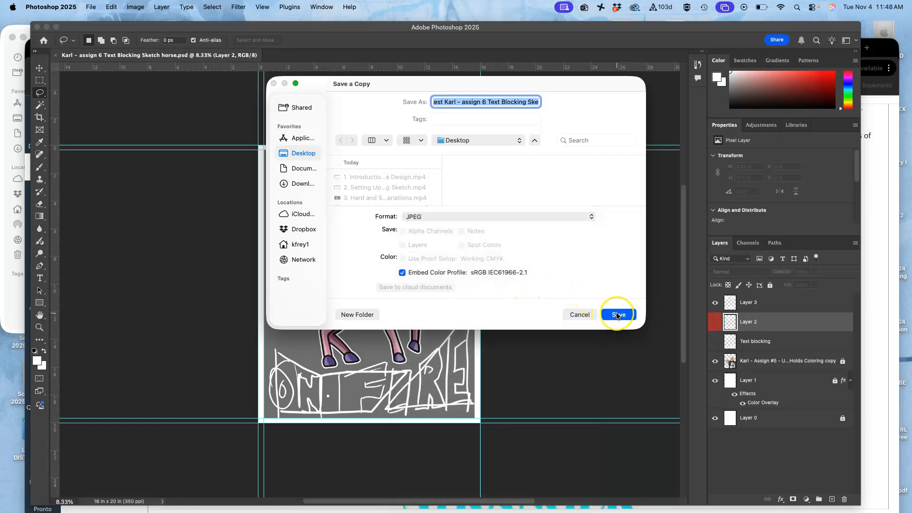
left_click(509, 146)
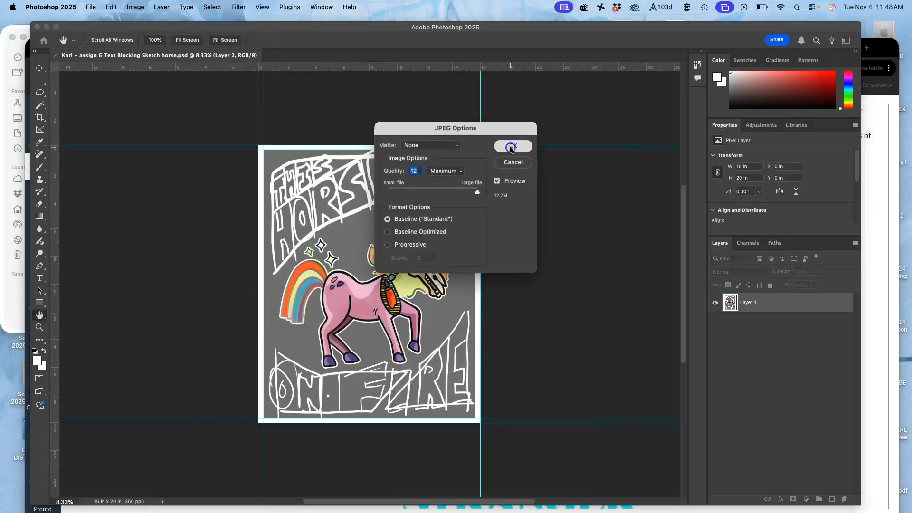
left_click(37, 30)
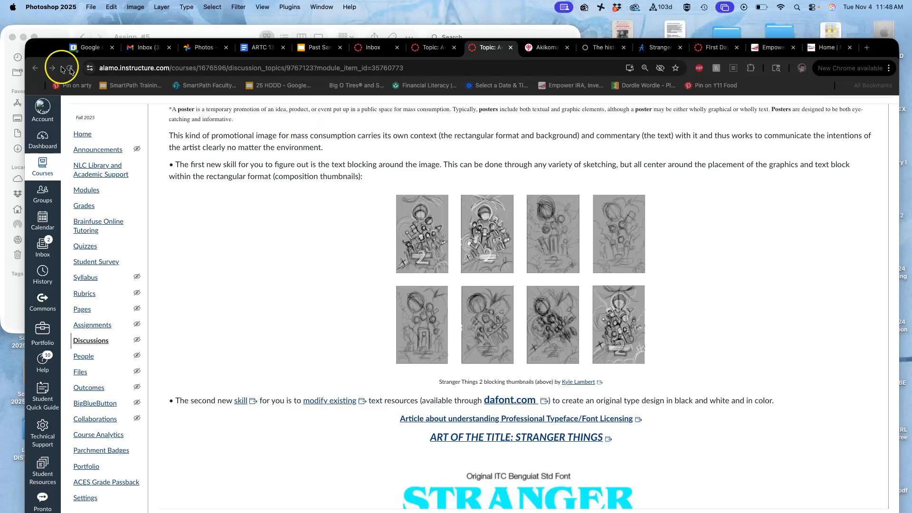
Step: Examine the lettering process examples, poster samples, past student example and submission instructions further down the course discussion page
scroll(399, 294, "down", 1)
scroll(399, 295, "down", 20)
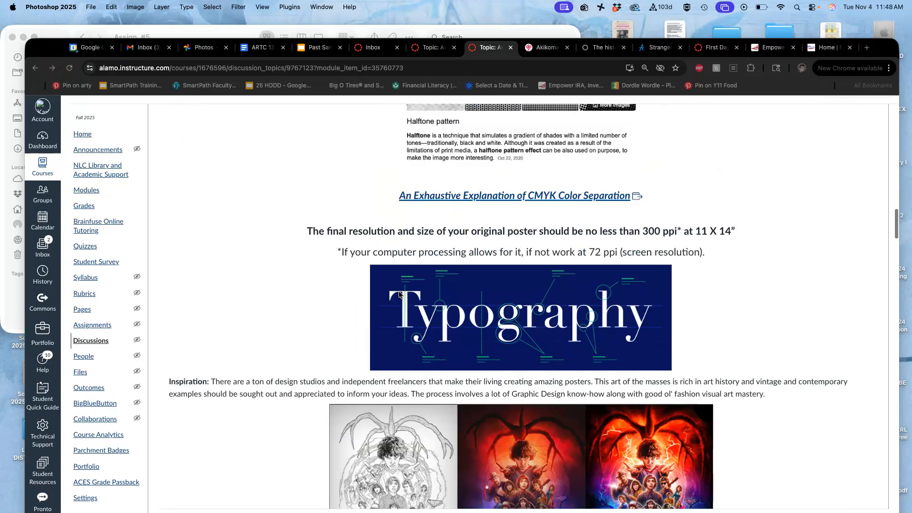
scroll(399, 292, "down", 4)
scroll(418, 285, "up", 3)
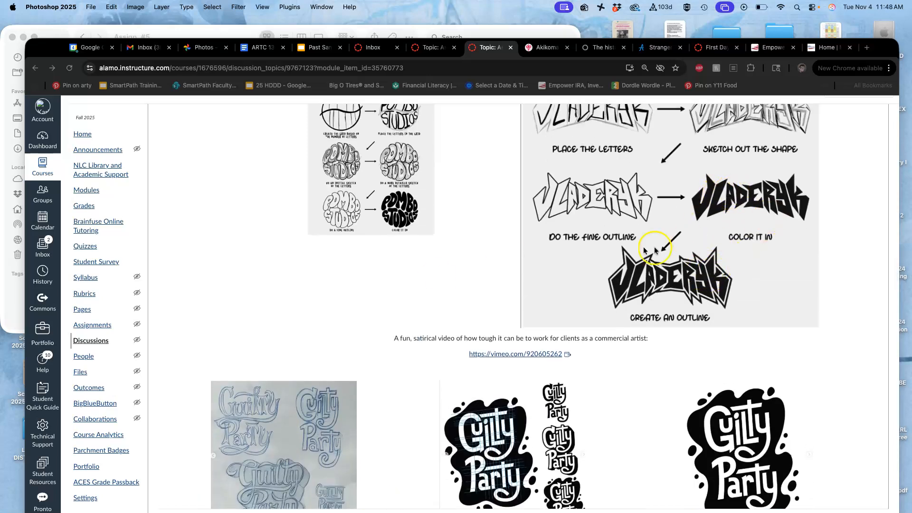
scroll(529, 262, "down", 5)
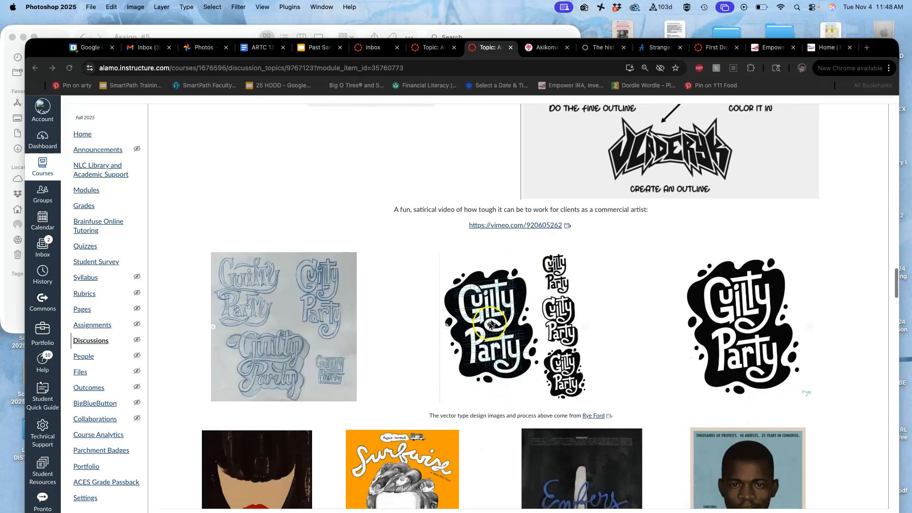
scroll(723, 328, "down", 20)
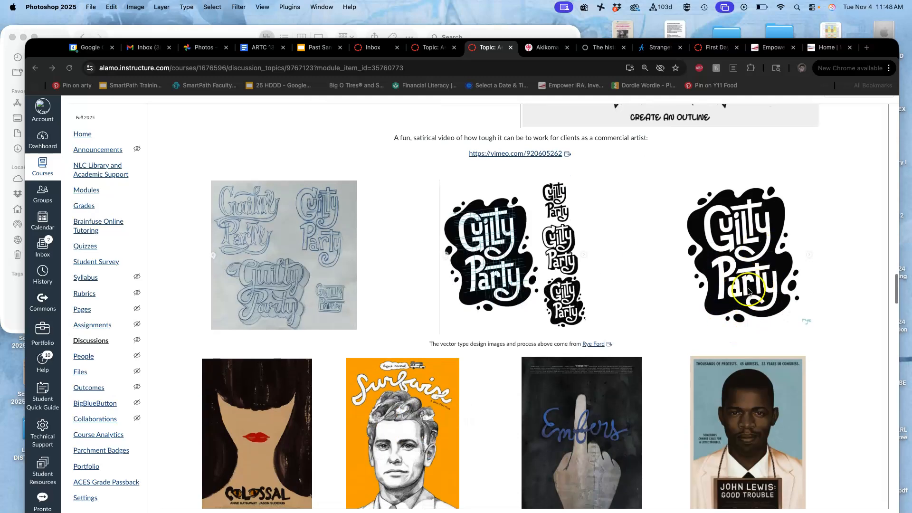
scroll(748, 291, "down", 1)
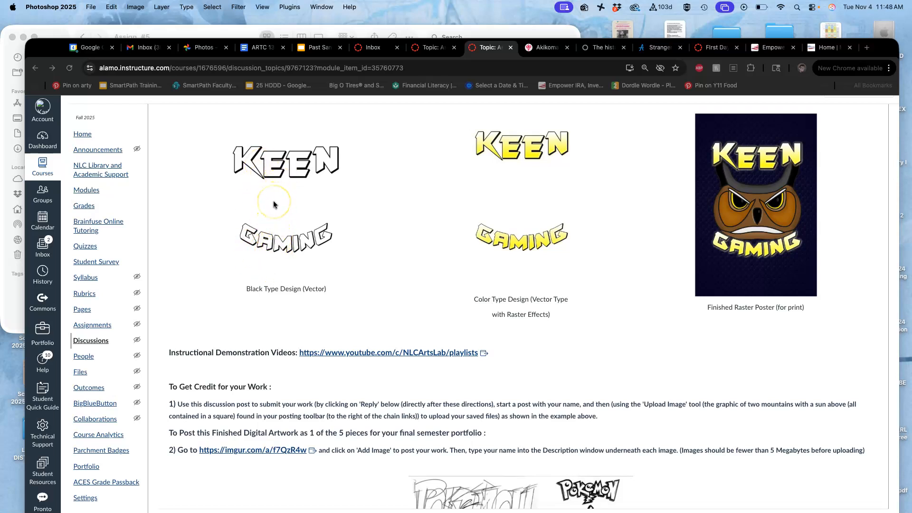
scroll(266, 194, "up", 1)
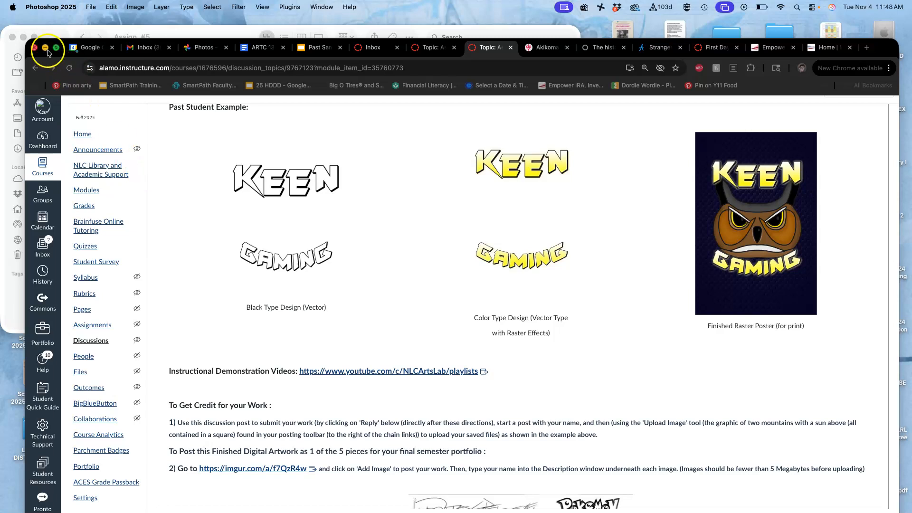
Step: Minimize the browser and tag the test sketch JPEG gray and the text blocking sketch PSD green on the desktop
left_click(46, 49)
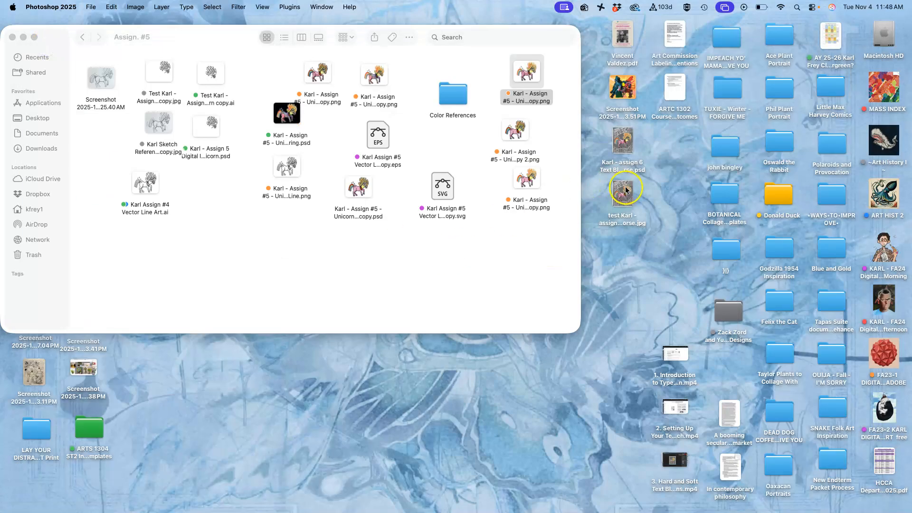
right_click(626, 194)
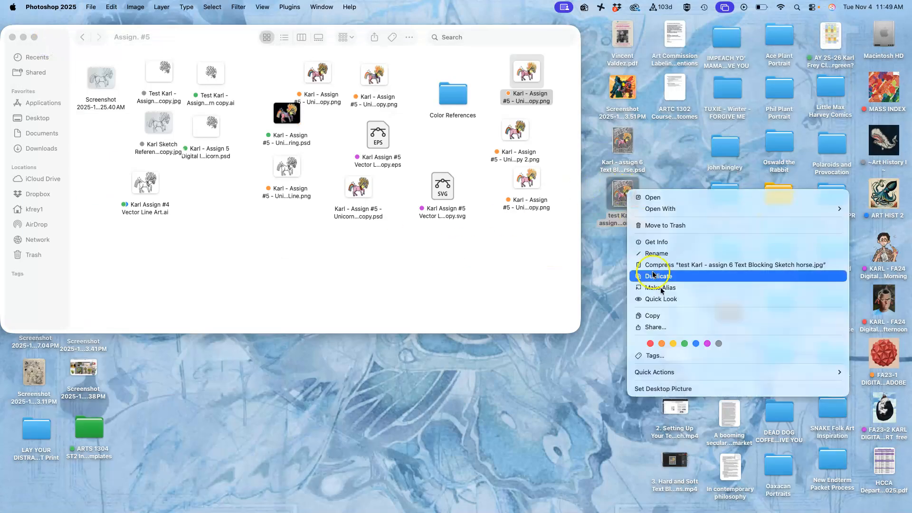
left_click(721, 346)
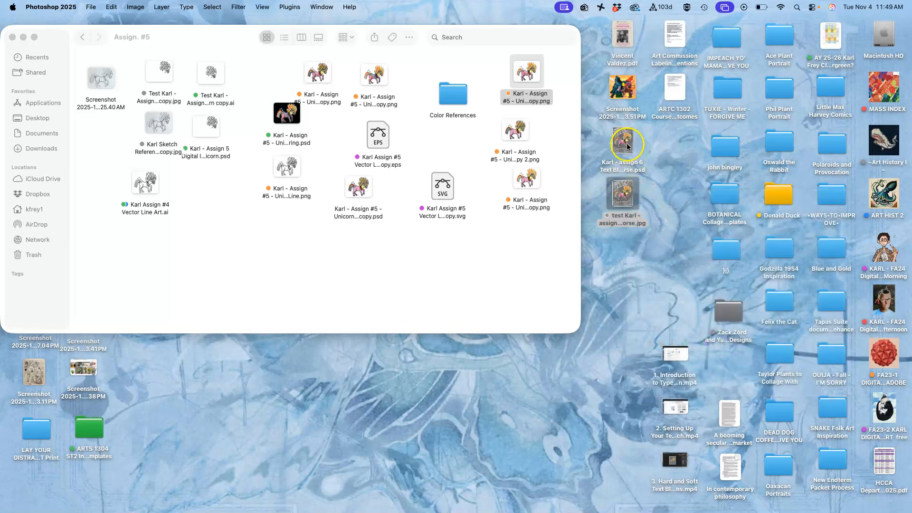
right_click(626, 143)
left_click(685, 297)
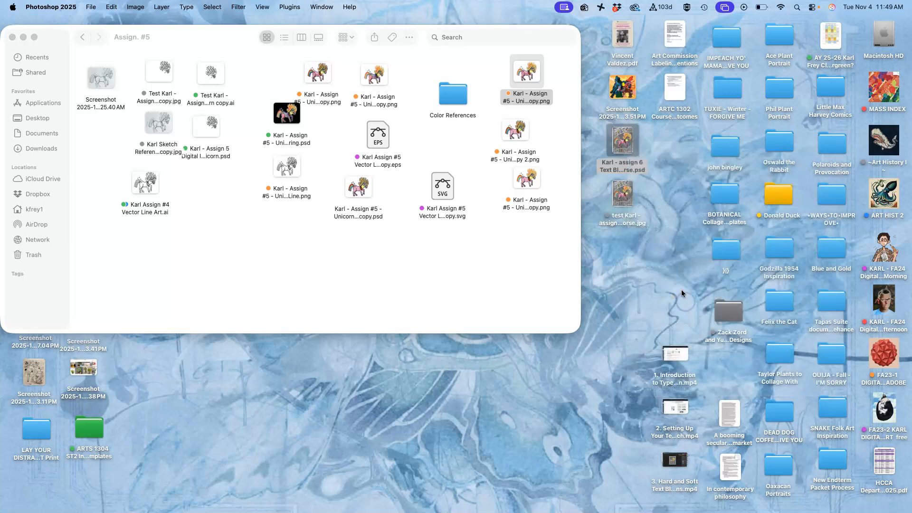
right_click(624, 147)
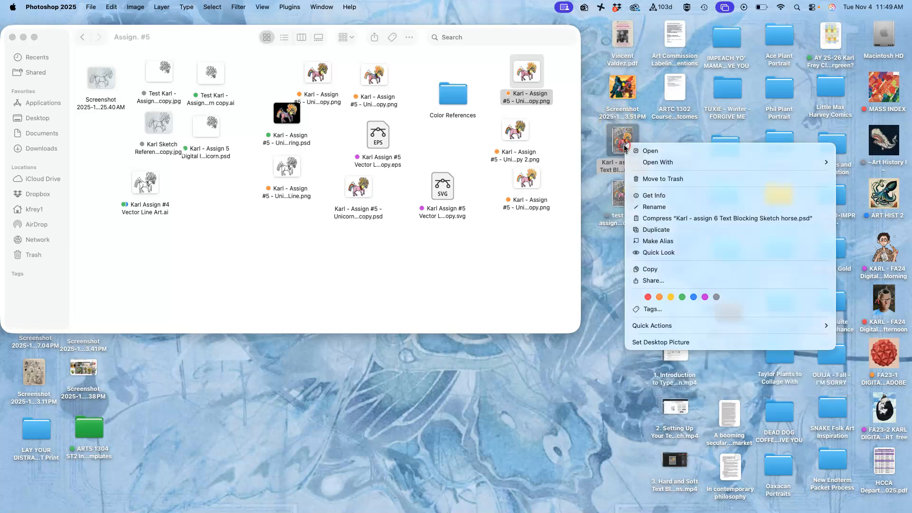
left_click(682, 297)
Step: Go to the Assign. #6 folder in Finder and move the sketch PSD and test JPEG from the desktop into it
left_click(82, 38)
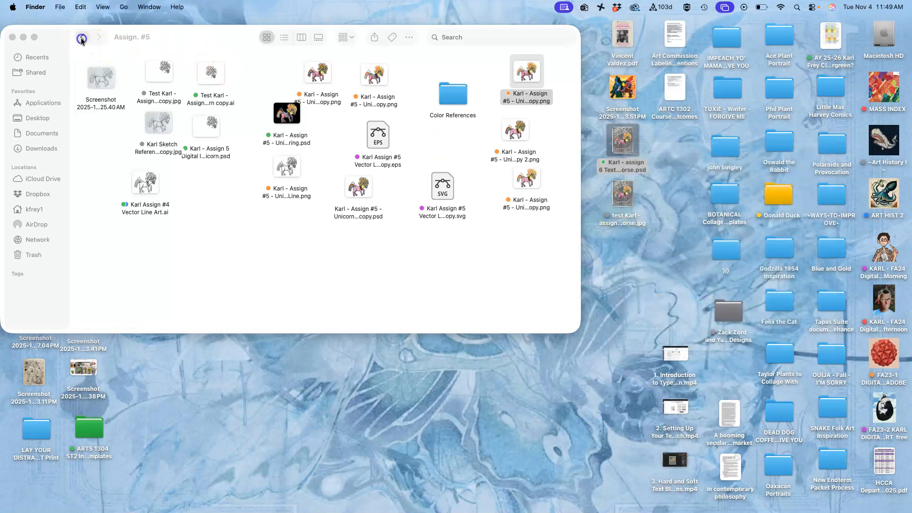
left_click(82, 38)
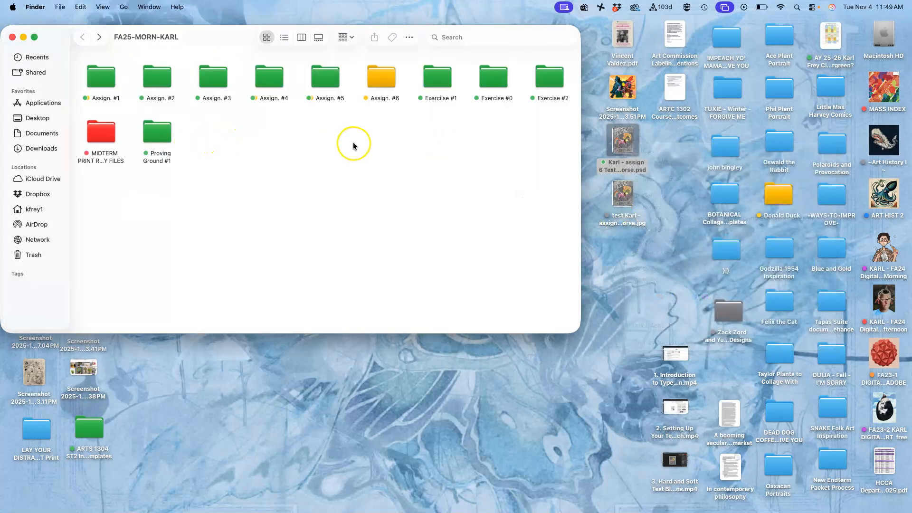
double_click(381, 74)
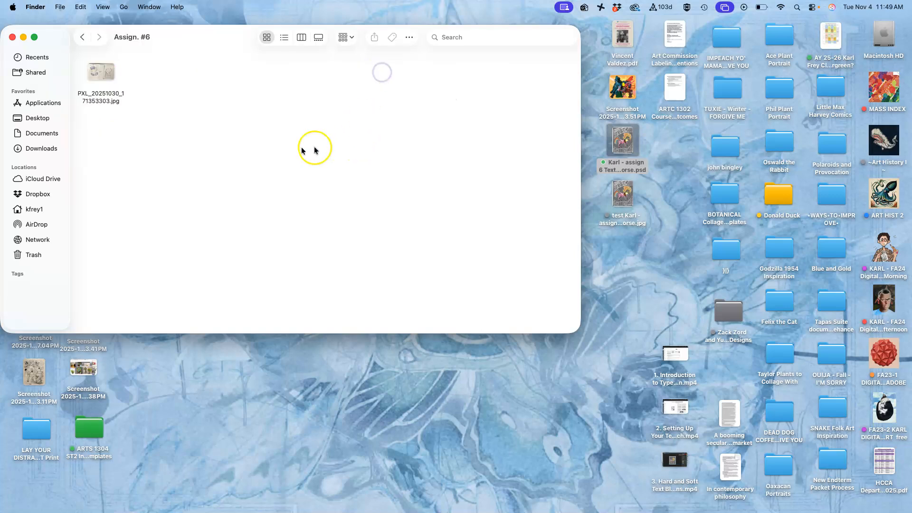
left_click_drag(627, 140, 165, 78)
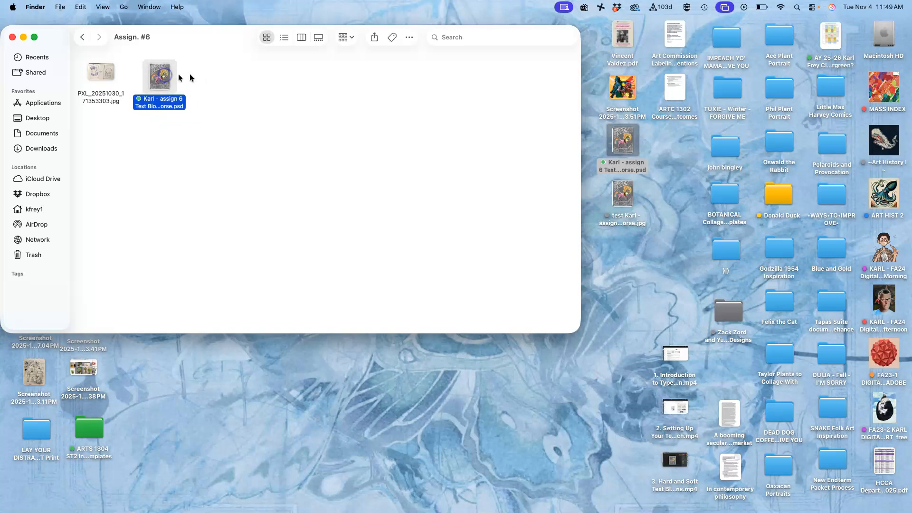
left_click_drag(626, 197, 223, 88)
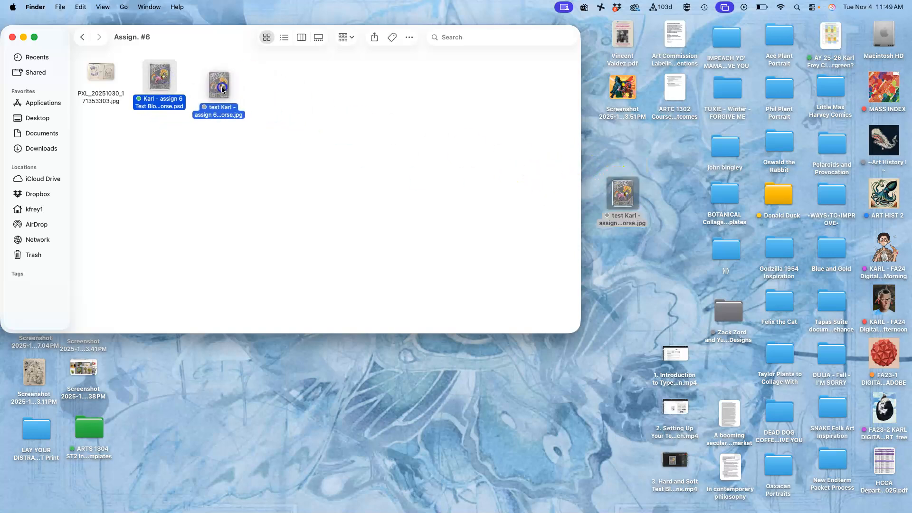
Step: View the whiteboard layout photo PXL_20251030_171353303.jpg from the Assign. #6 folder in Preview and close it
double_click(108, 73)
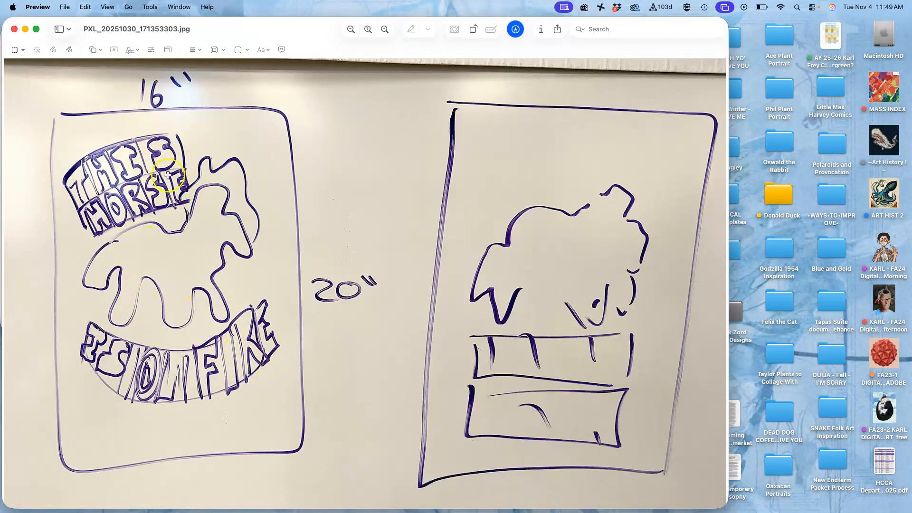
left_click(15, 30)
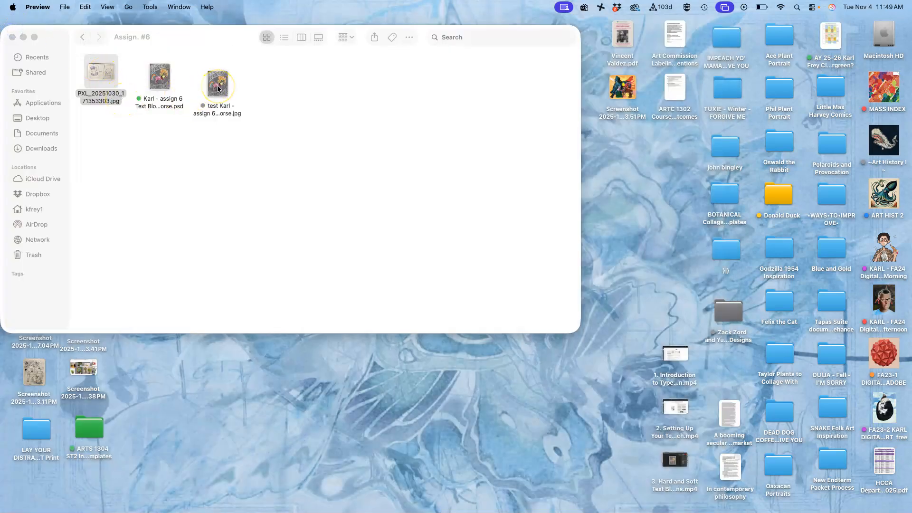
Step: Open the test text blocking sketch JPEG from the Assign. #6 folder in Adobe Illustrator
right_click(218, 89)
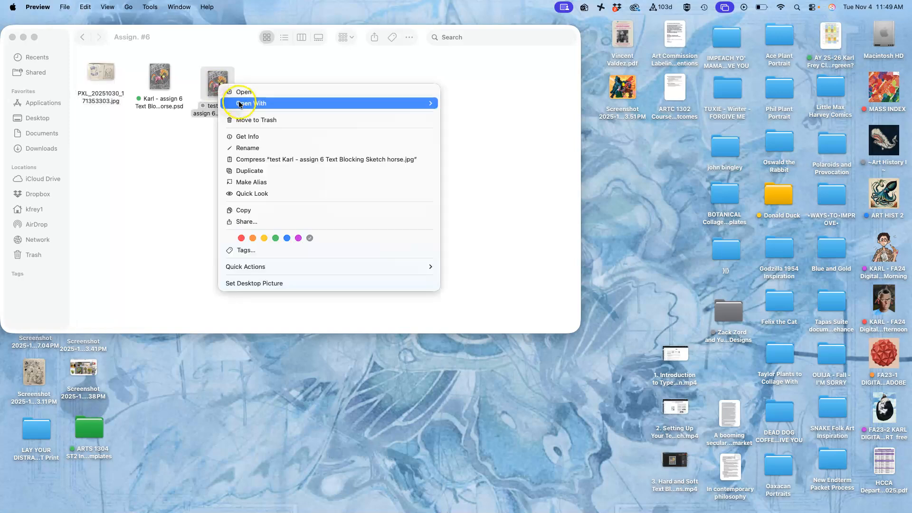
mouse_move(316, 103)
left_click(506, 131)
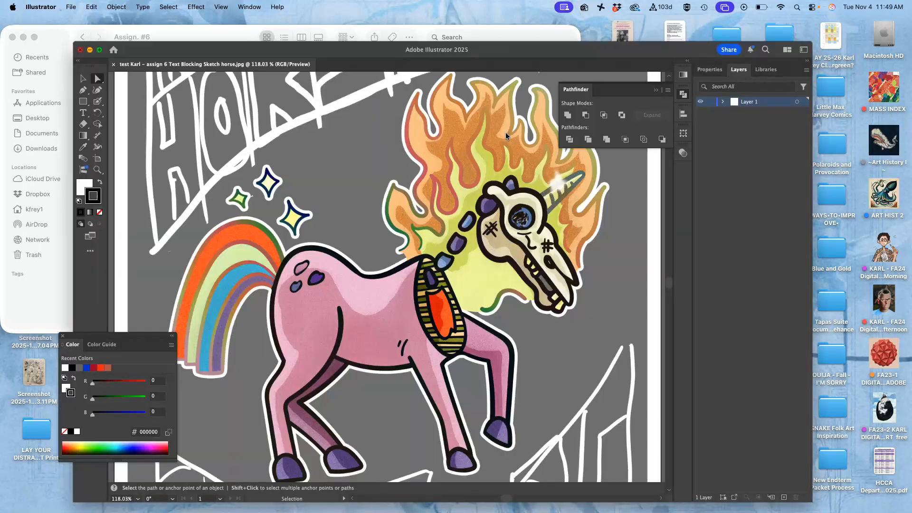
Step: Examine the whole THIS HORSE IS ON FIRE poster sketch on its artboard
key("super+minus")
key("super+minus")
key("super+minus")
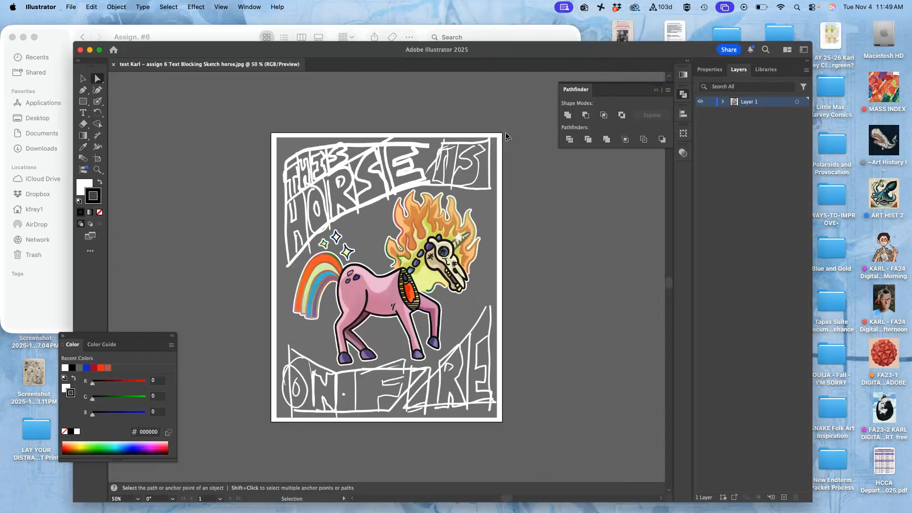
left_click(479, 190)
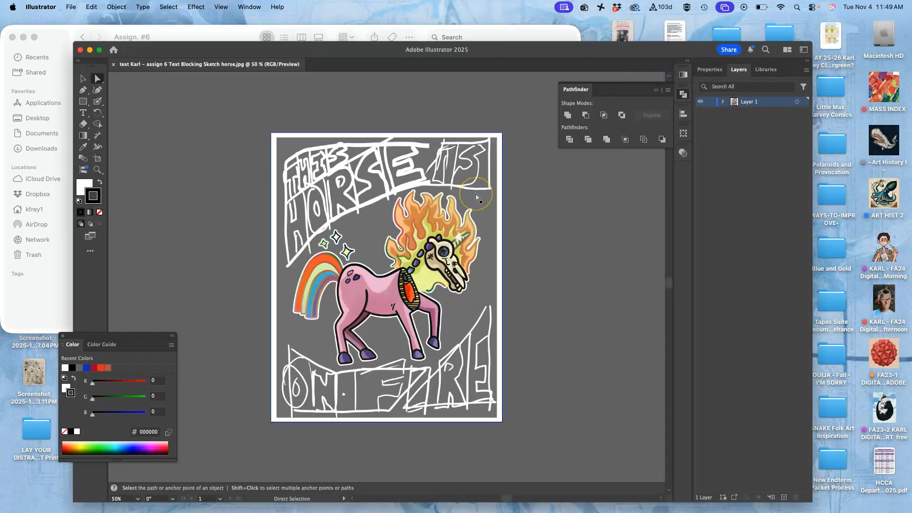
left_click(537, 162)
left_click(431, 167)
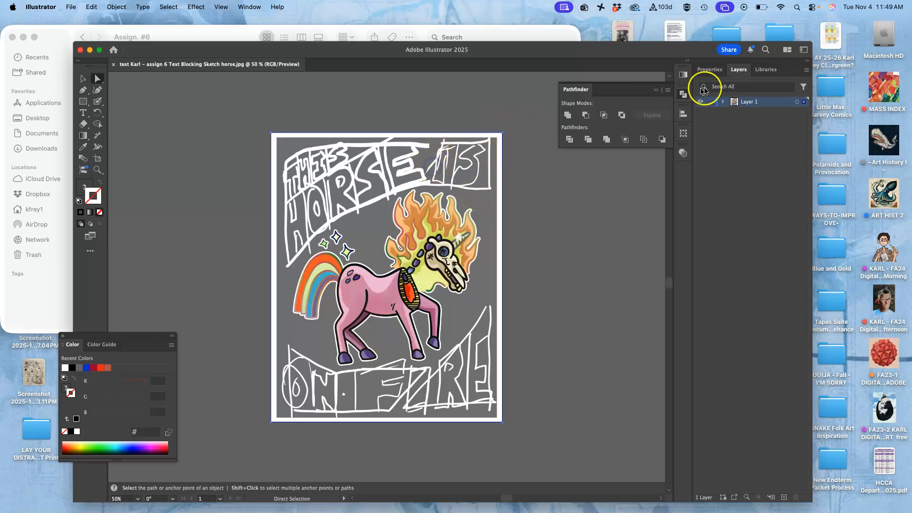
scroll(505, 251, "down", 3)
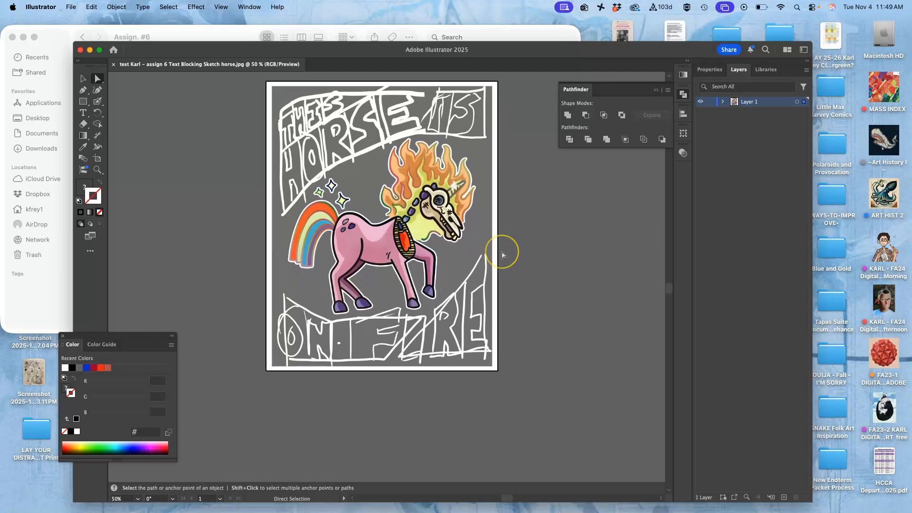
key("super+minus")
key("super+minus")
key("super+minus")
key("super+equal")
key("super+equal")
key("super+equal")
key("super+equal")
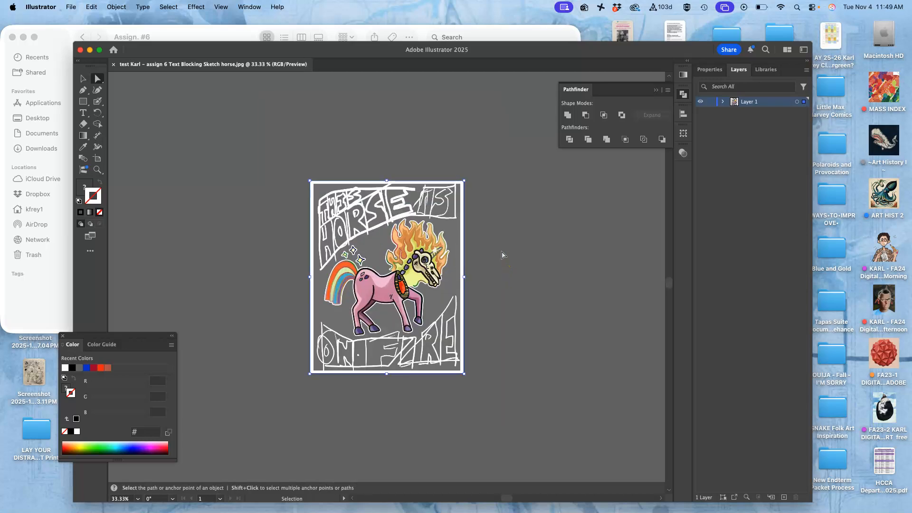
key("super+minus")
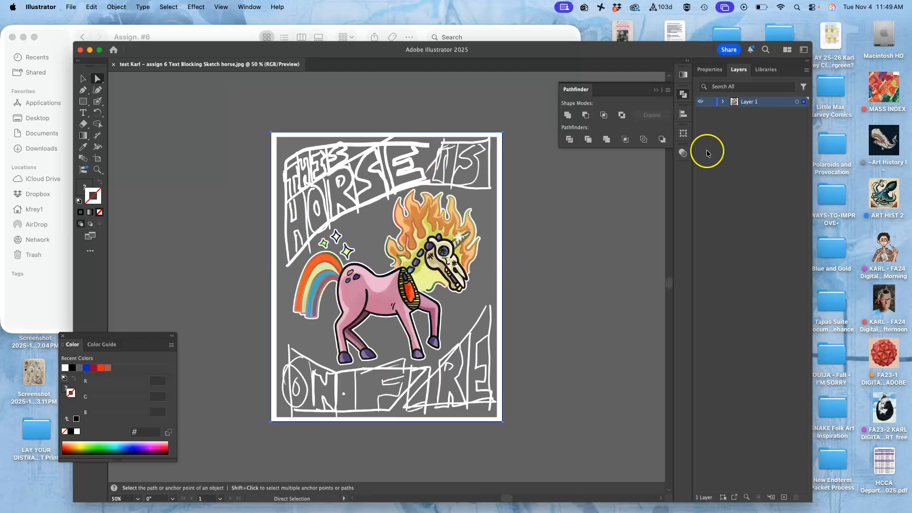
Step: Dim the images on the sketch layer, Layer 1, to 50% and lock the layer
double_click(781, 103)
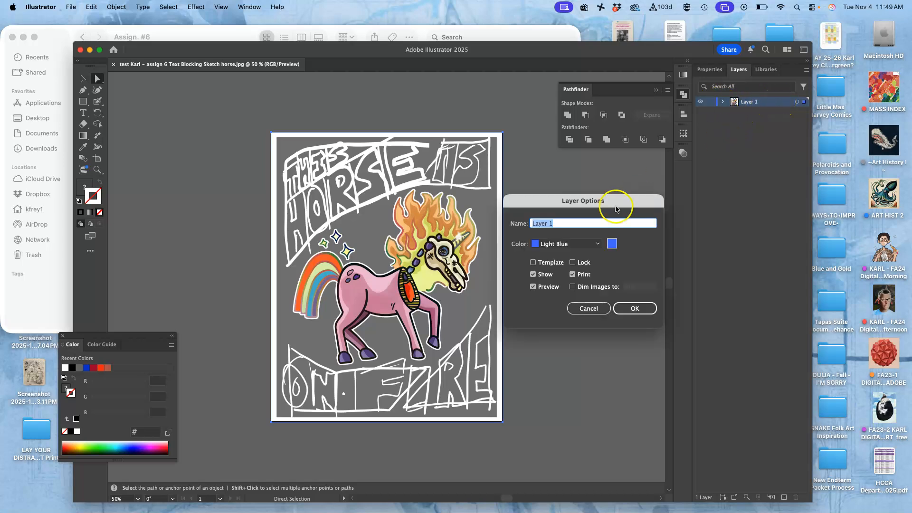
left_click(573, 287)
left_click(623, 307)
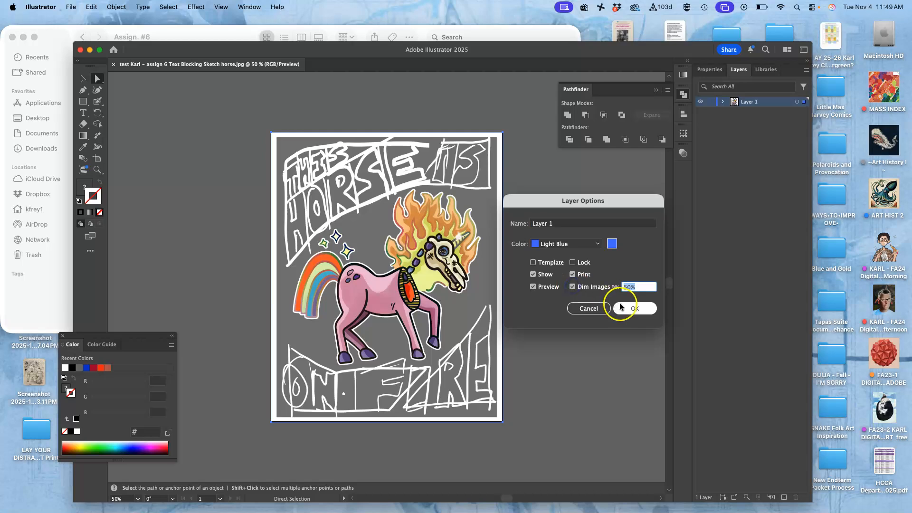
left_click(712, 102)
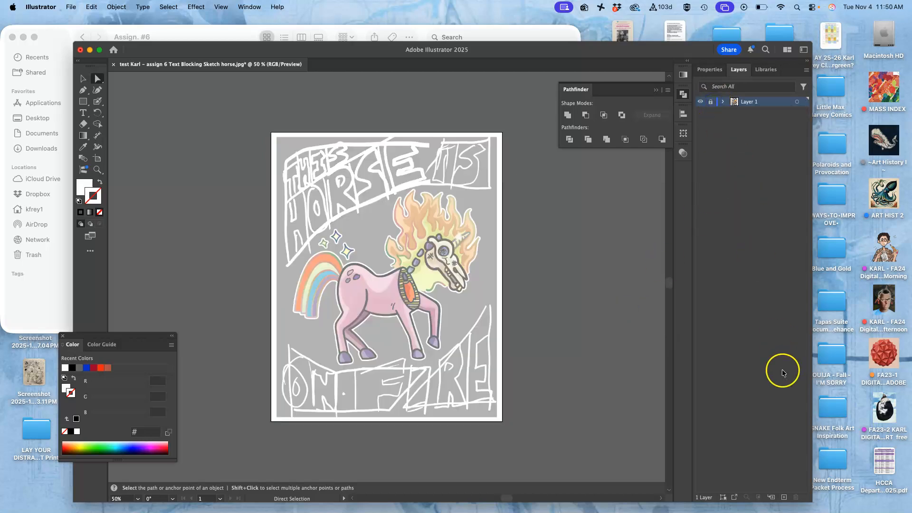
Step: Create a new layer above the locked sketch layer, then close the floating color controls and enlarge the document window
left_click(783, 497)
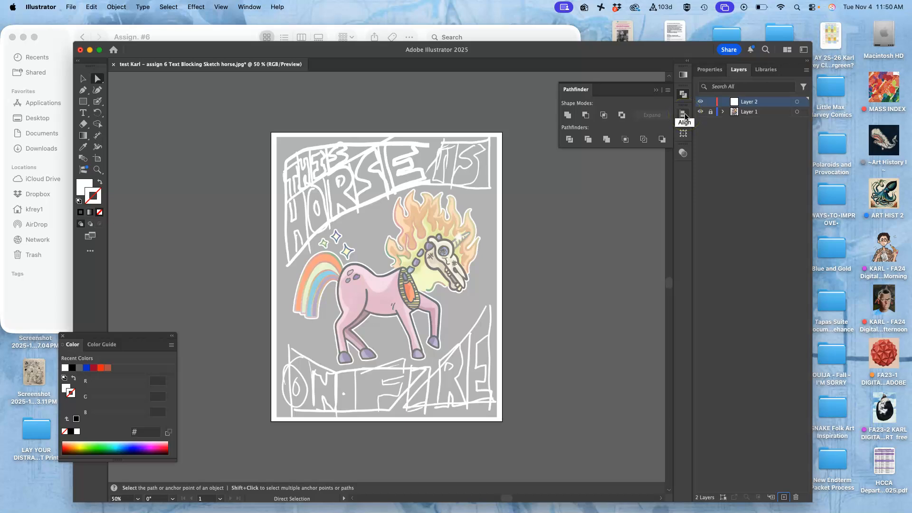
key("super+equal")
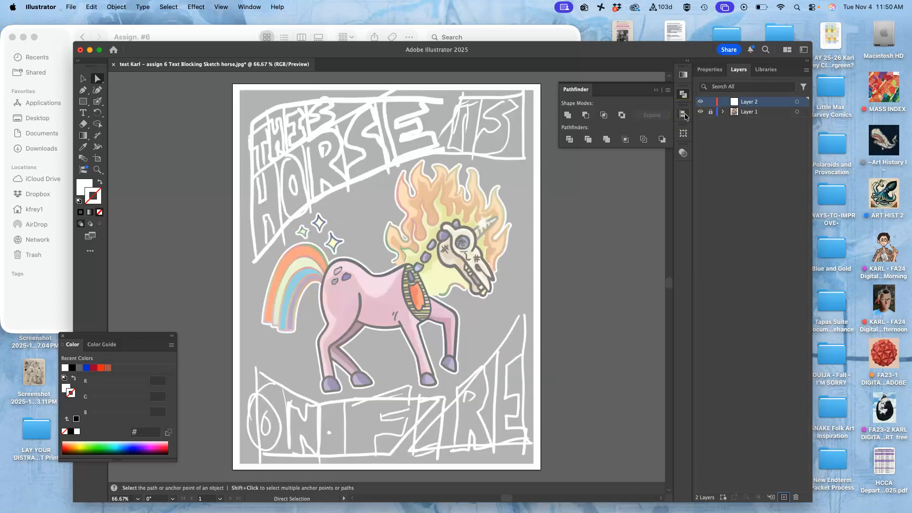
left_click(65, 337)
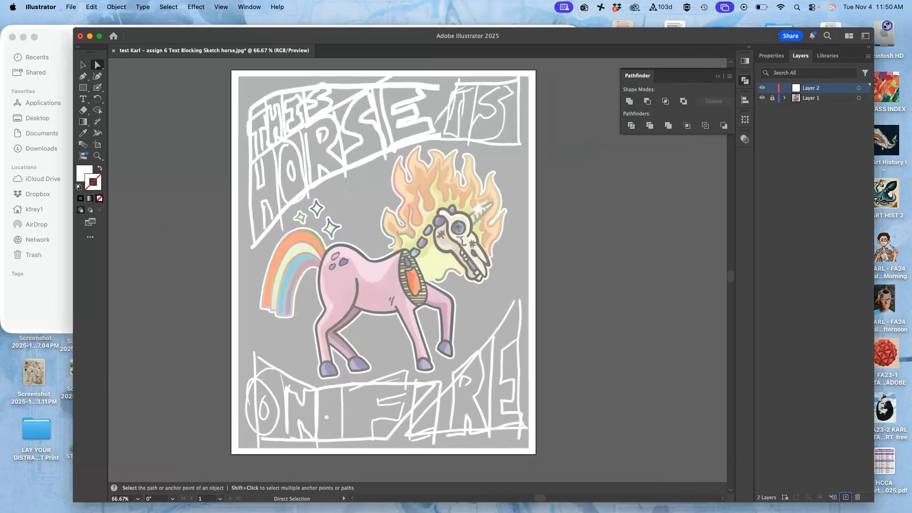
left_click_drag(810, 43, 901, 16)
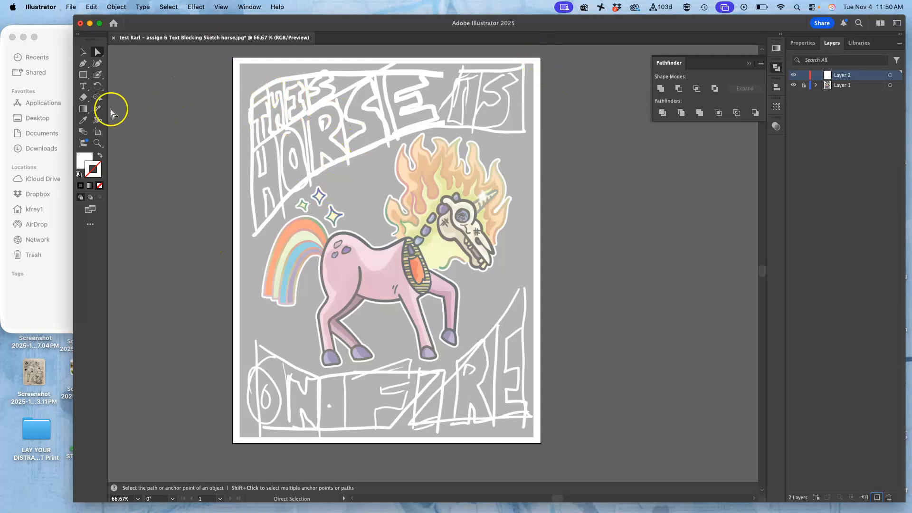
Step: Set the fill to black and trace the block letter T of THIS as a closed shape with the Pen tool
left_click_drag(83, 63, 162, 81)
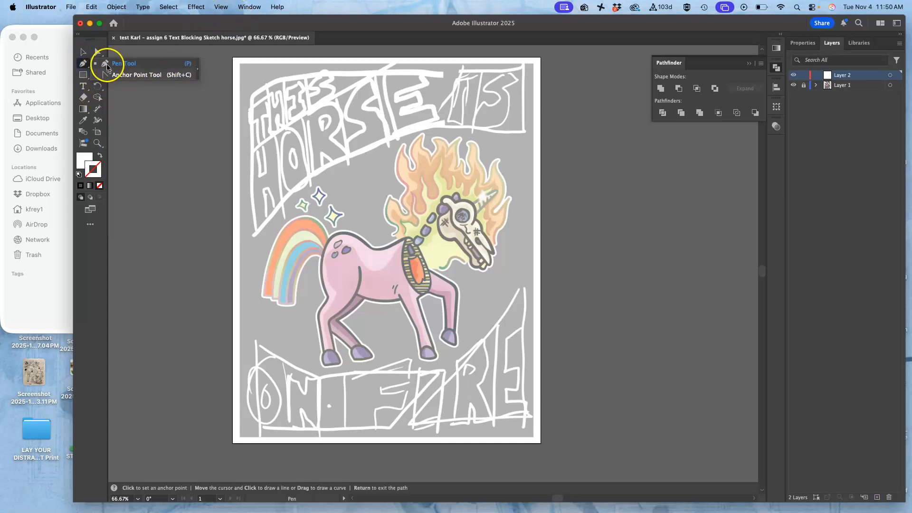
left_click(84, 164)
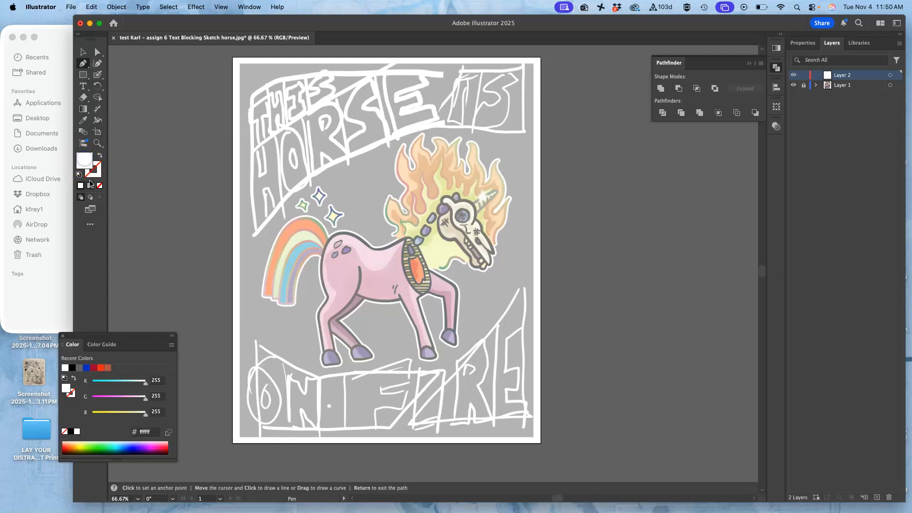
left_click(71, 367)
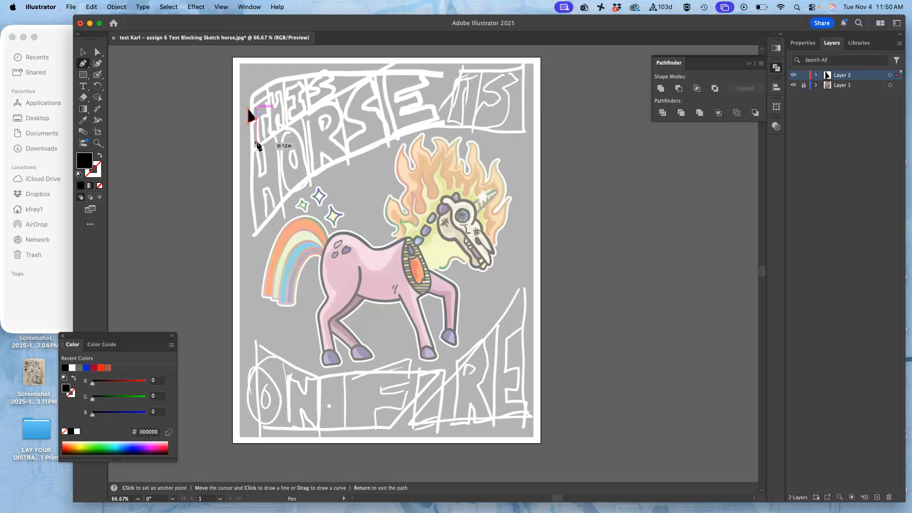
left_click(265, 141)
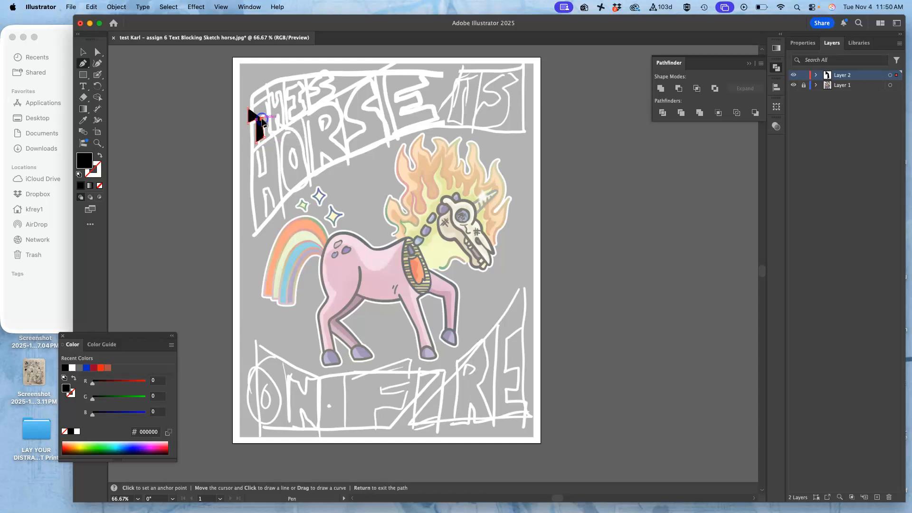
mouse_move(269, 116)
left_mouse_down()
mouse_move(270, 103)
mouse_move(252, 111)
left_mouse_up()
left_click(250, 109)
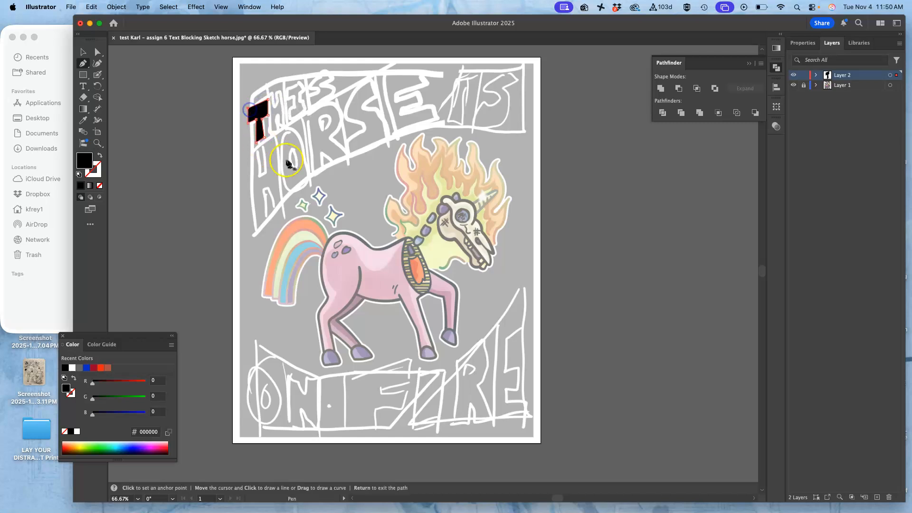
Step: Trace the block letter H of THIS beside the T as a closed black shape with the Pen tool
key("super+equal")
key("super+equal")
key("super+equal")
key("super+equal")
key("super+equal")
left_click_drag(490, 210, 309, 143)
left_click(399, 105)
left_click(379, 120)
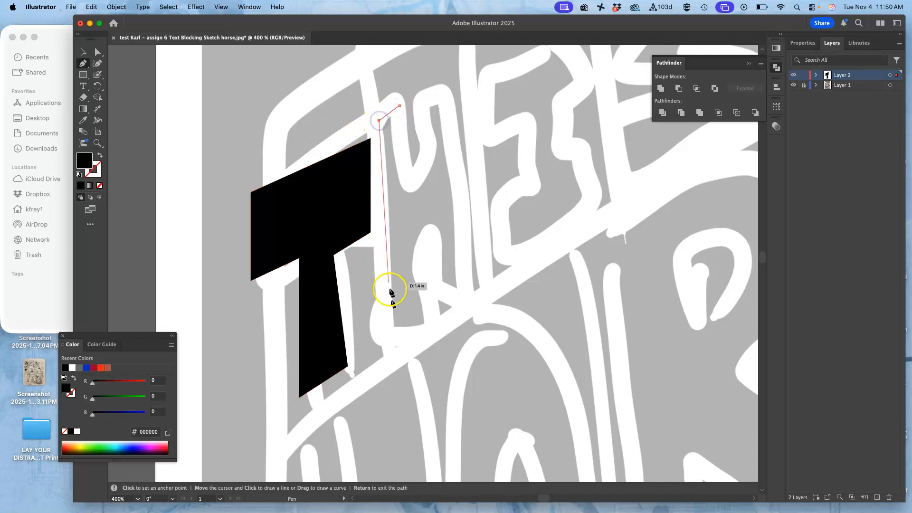
left_click(392, 334)
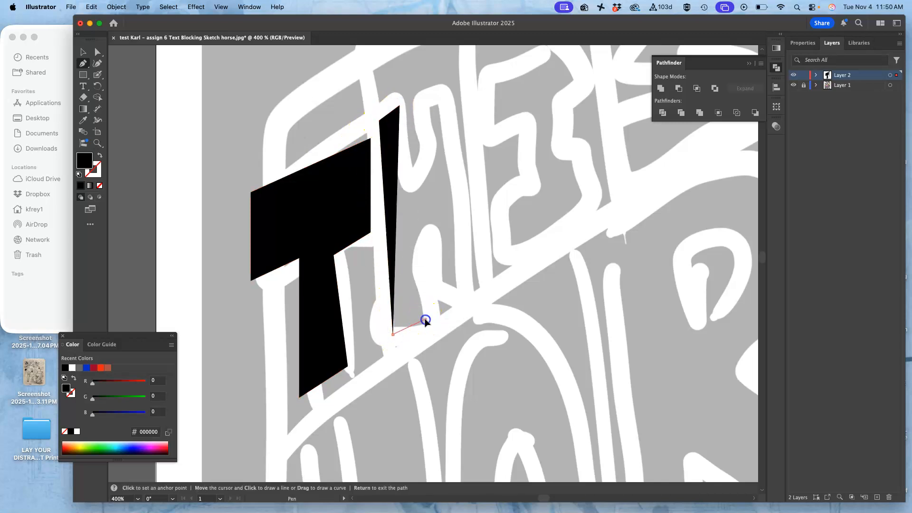
left_click(425, 318)
left_click(419, 231)
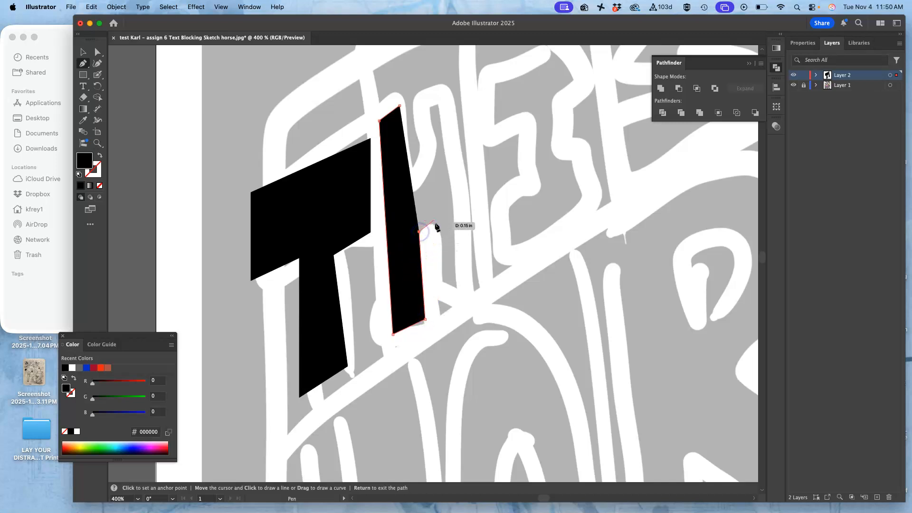
left_click(436, 223)
left_click(447, 295)
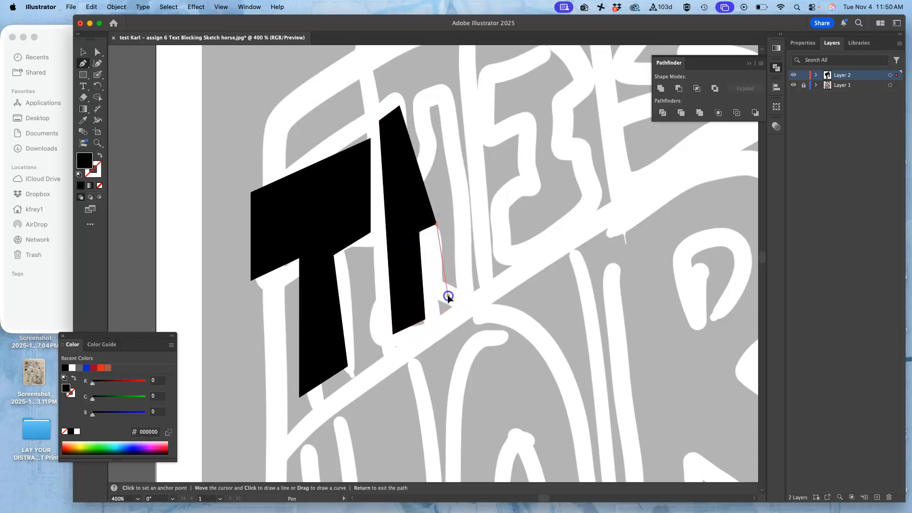
left_click(468, 291)
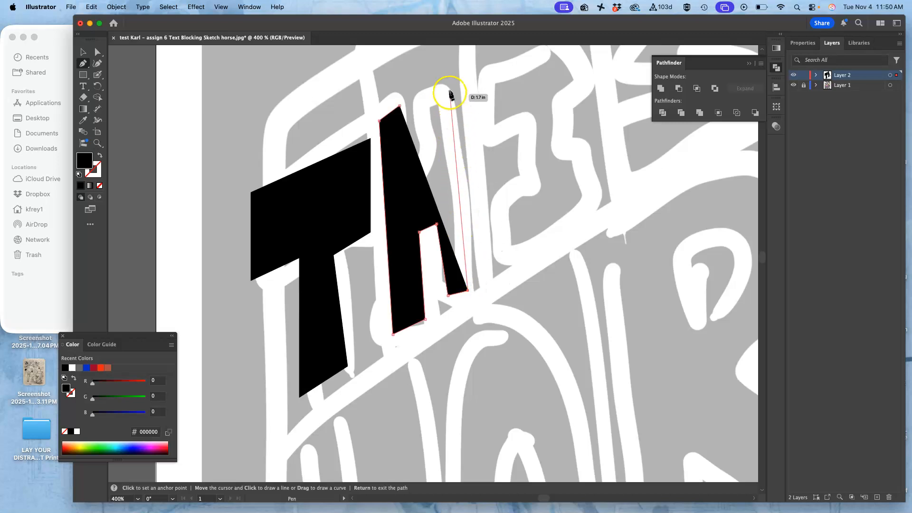
left_click(450, 85)
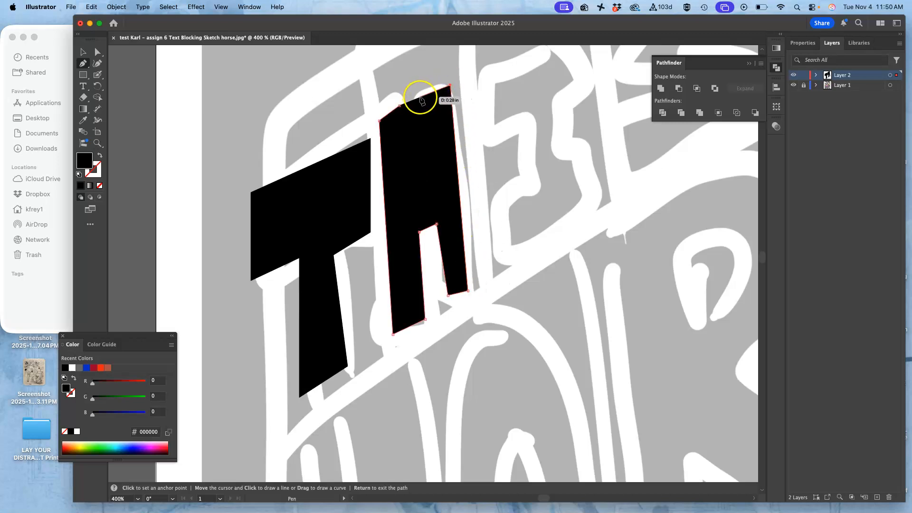
left_click(418, 97)
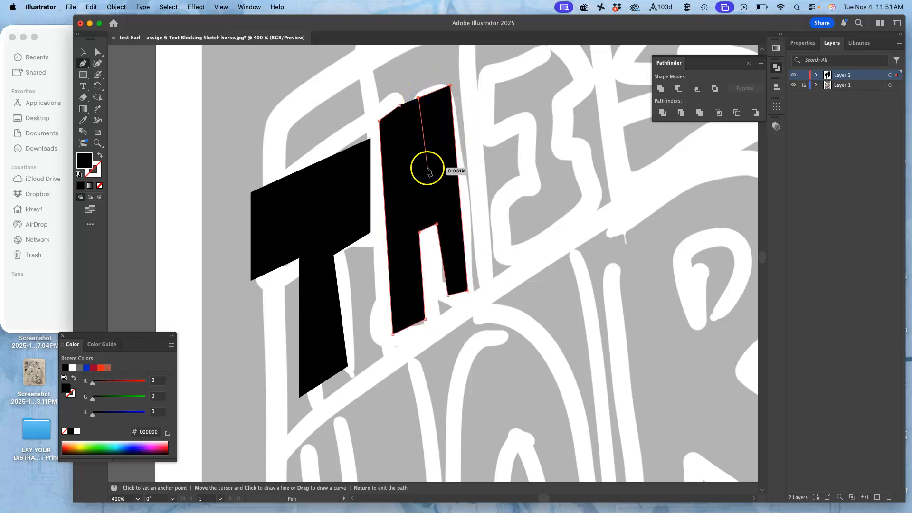
left_click(427, 169)
left_click(409, 179)
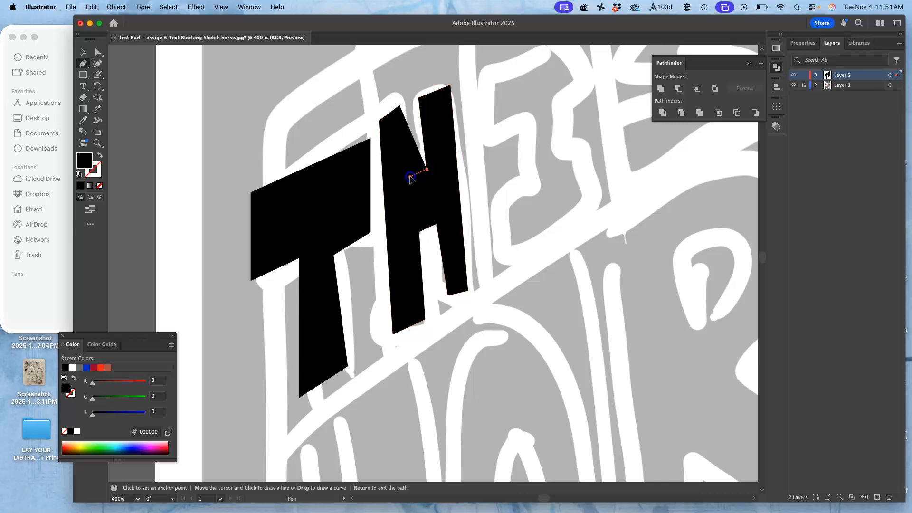
left_click(400, 105)
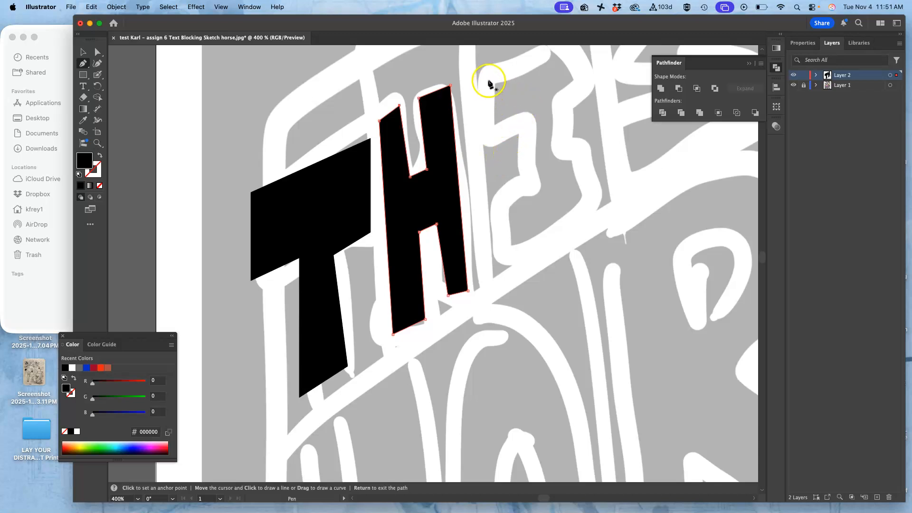
Step: Trace the serifed block letter I of THIS over the sketch as a closed black shape with the Pen tool
left_click(484, 75)
left_click(489, 118)
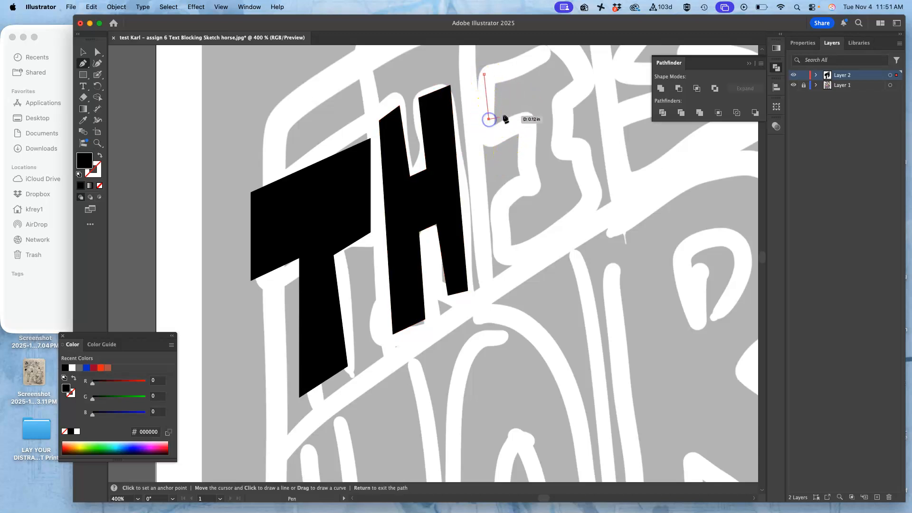
left_click(515, 105)
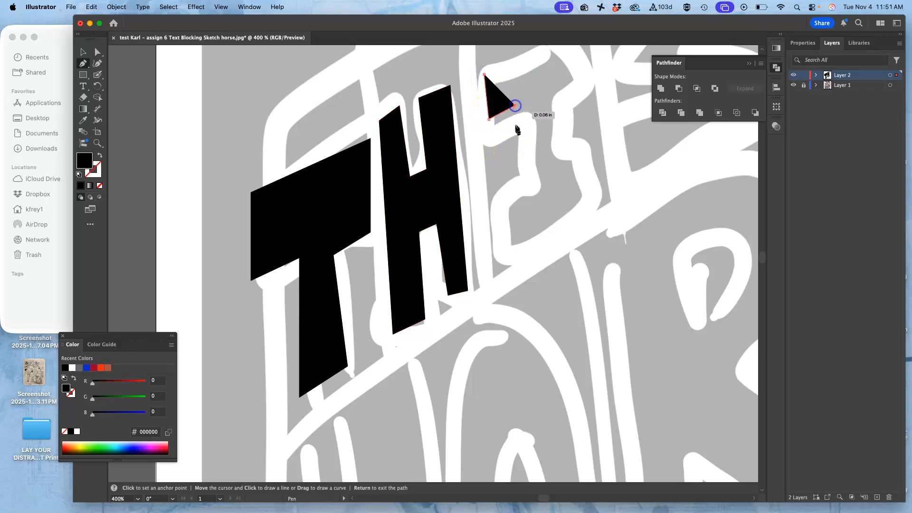
left_click(530, 188)
left_click(503, 206)
left_click(510, 249)
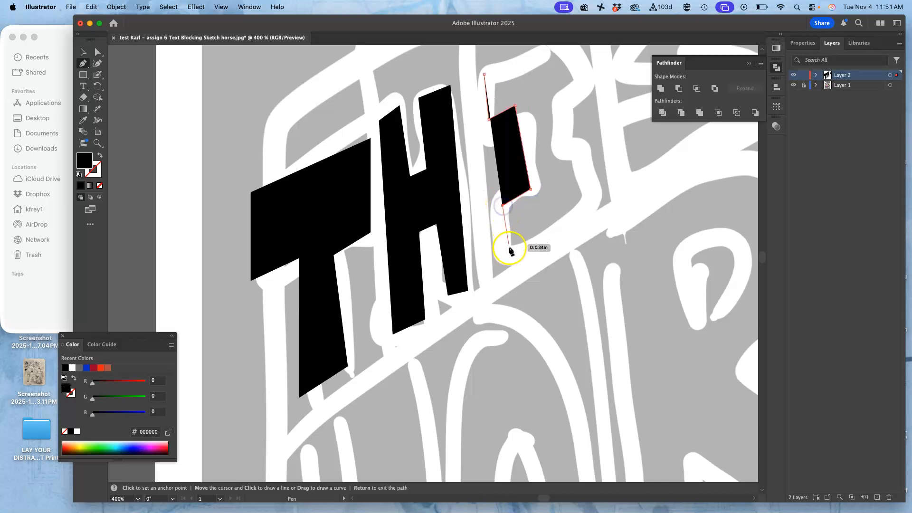
left_click(591, 205)
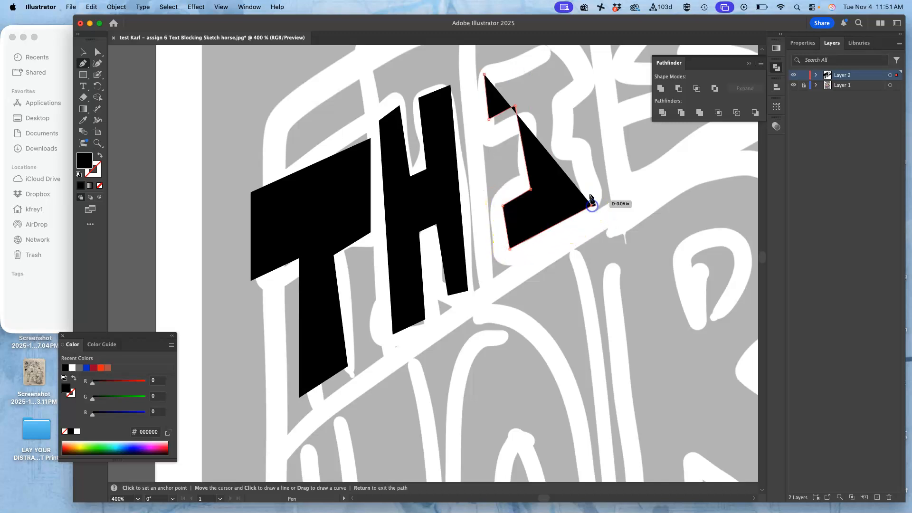
left_click(586, 168)
left_click(564, 176)
left_click(550, 97)
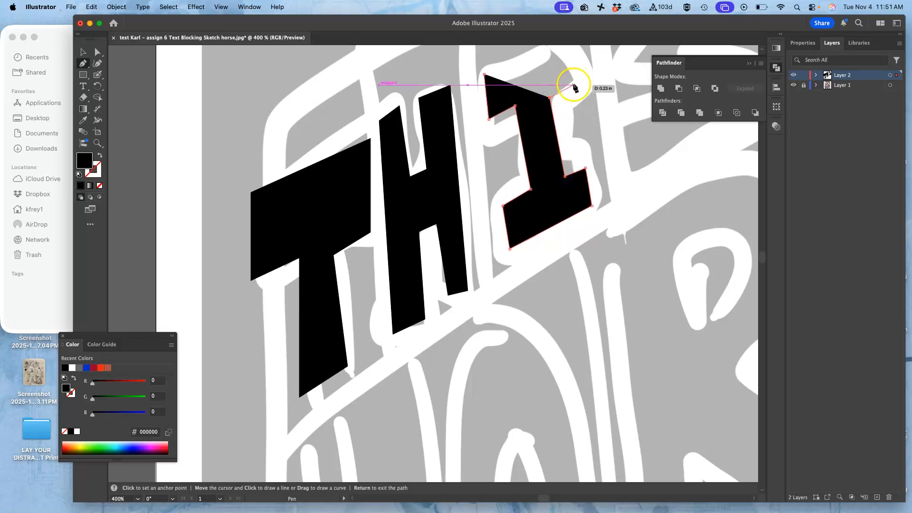
left_click(574, 84)
left_click(562, 46)
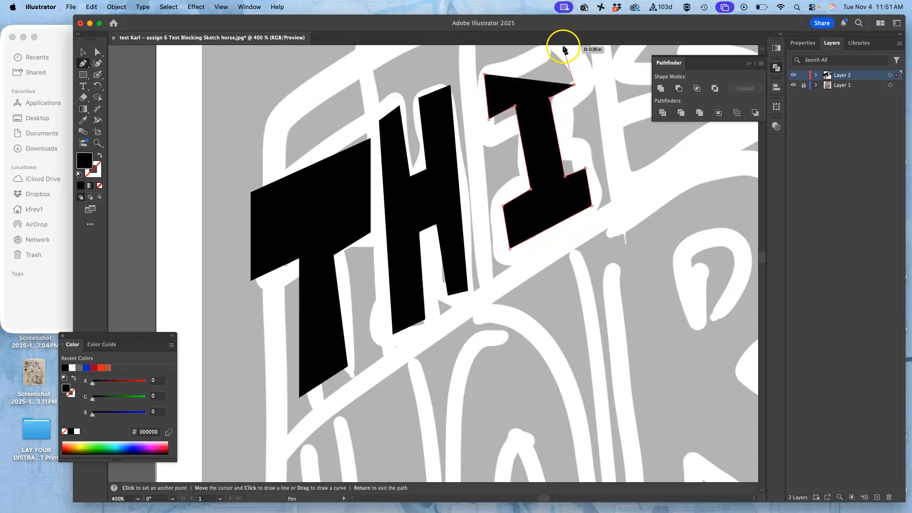
scroll(560, 52, "up", 3)
left_click(484, 146)
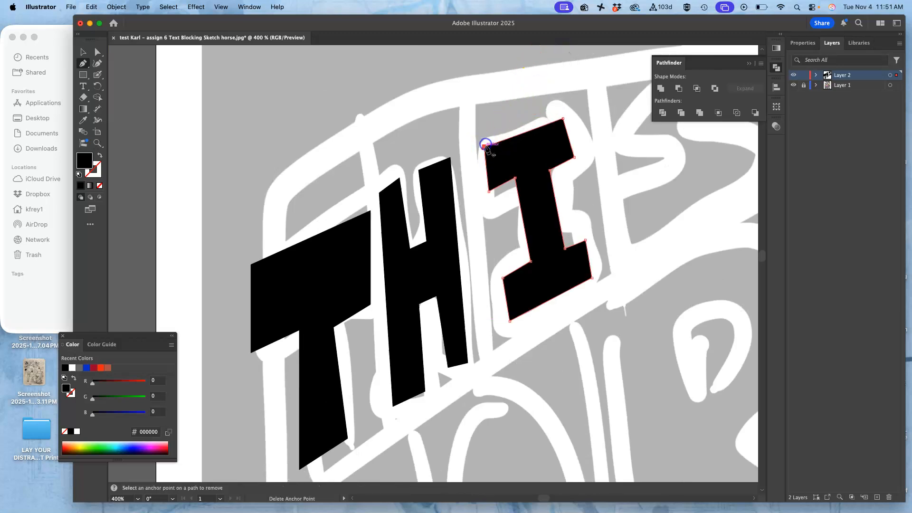
Step: Trace the block letter S of THIS beside the I as a closed black shape with the Pen tool, curving its outer bends
key("space")
left_click_drag(607, 165, 444, 197)
left_click(531, 102)
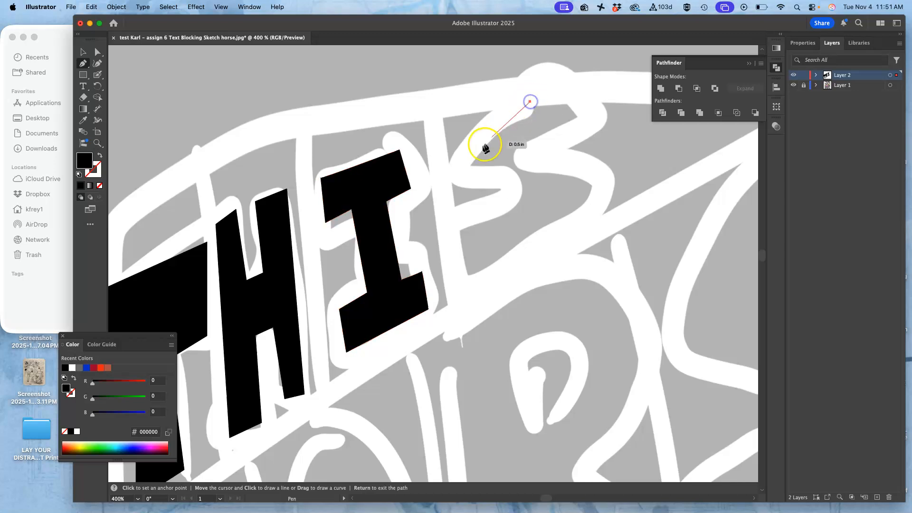
left_click(465, 160)
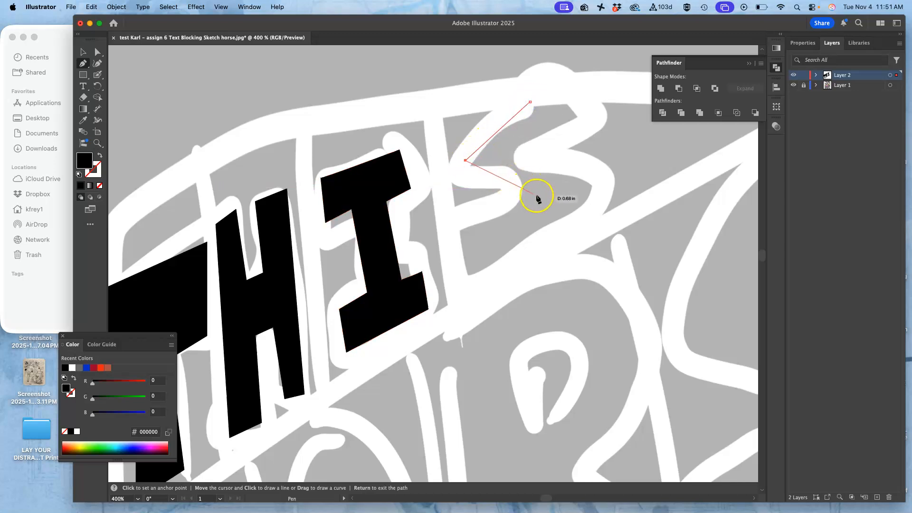
left_click(536, 195)
left_click(465, 241)
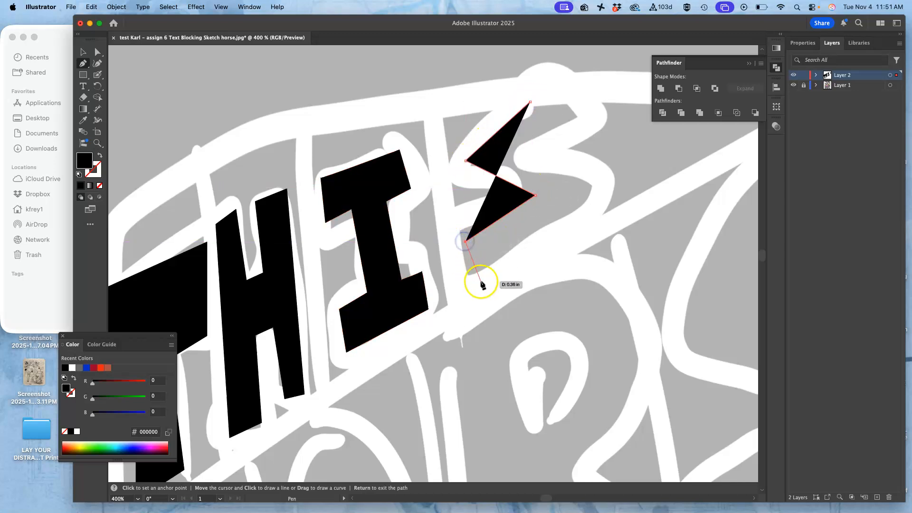
left_click(481, 281)
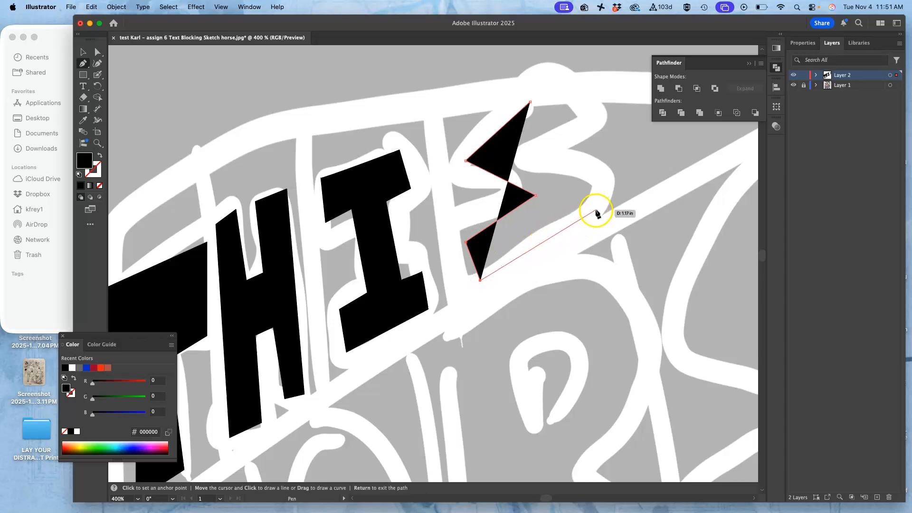
left_click(595, 210)
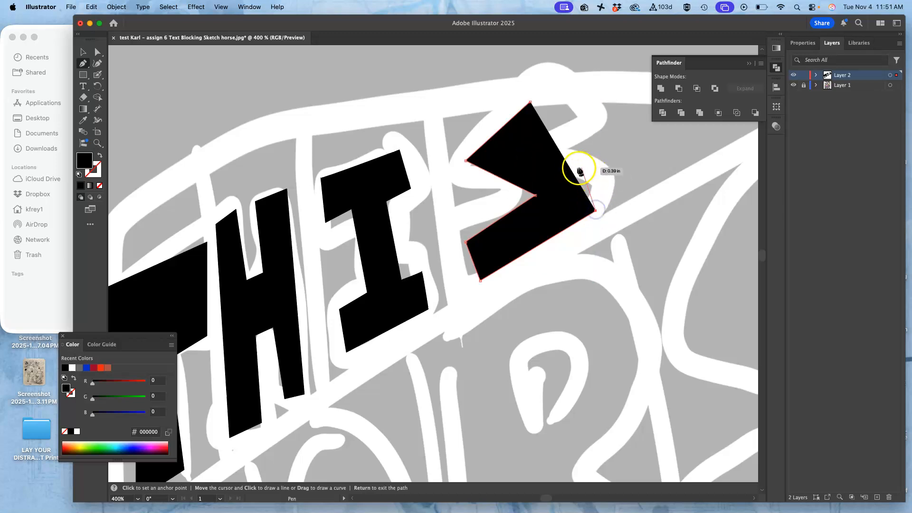
left_click_drag(594, 210, 660, 143)
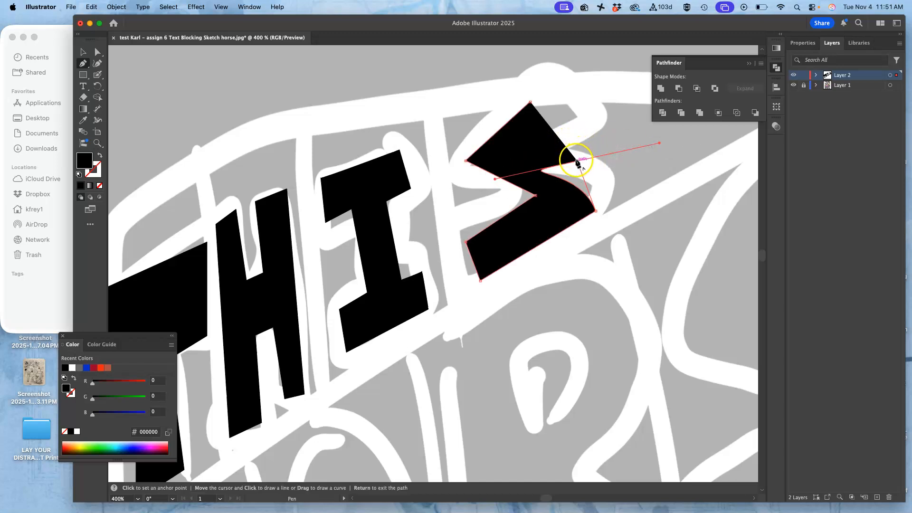
left_click_drag(576, 163, 570, 104)
left_click(570, 102)
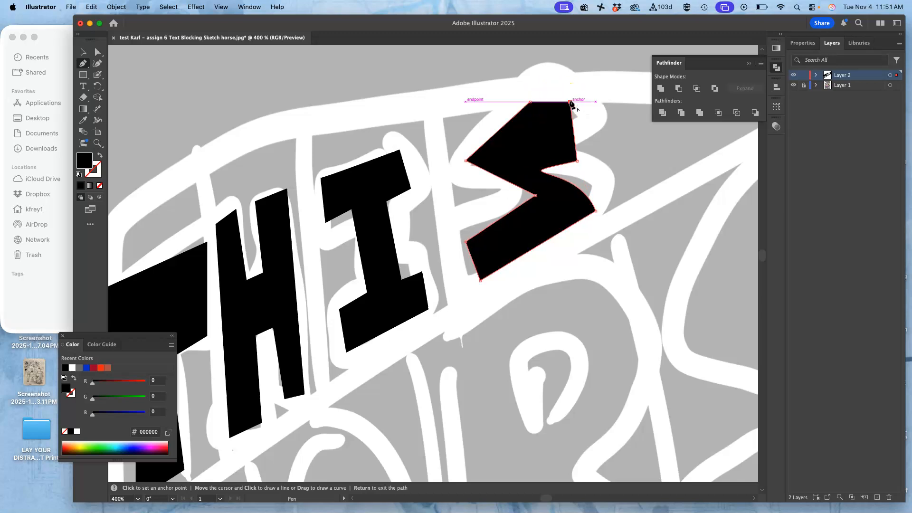
left_click_drag(569, 101, 528, 86)
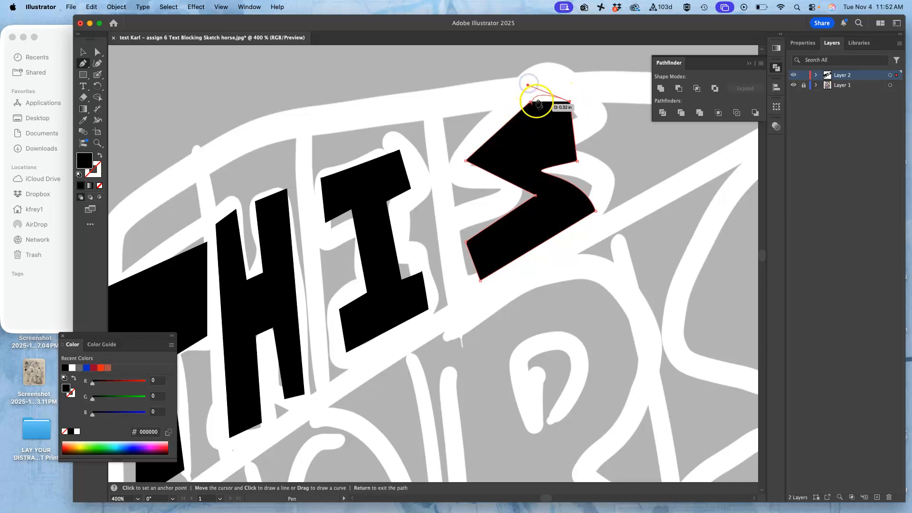
left_click(531, 101)
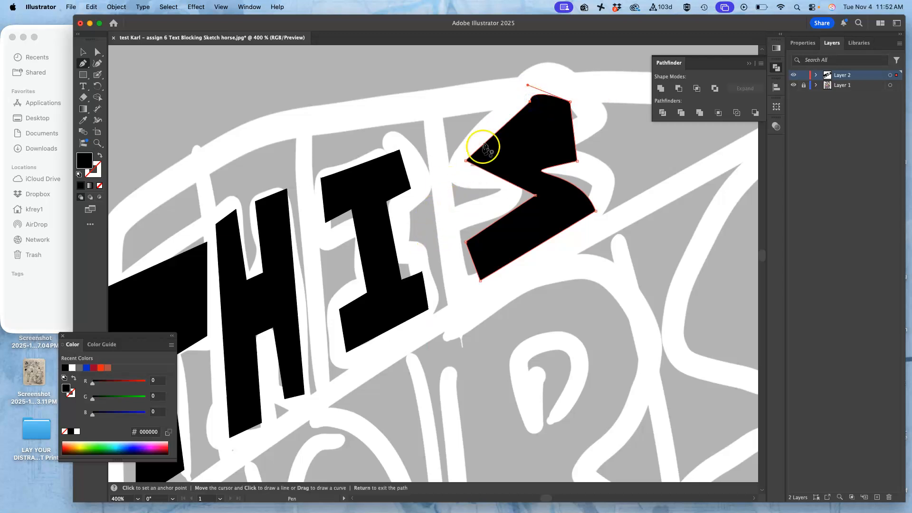
left_click_drag(540, 168, 581, 180)
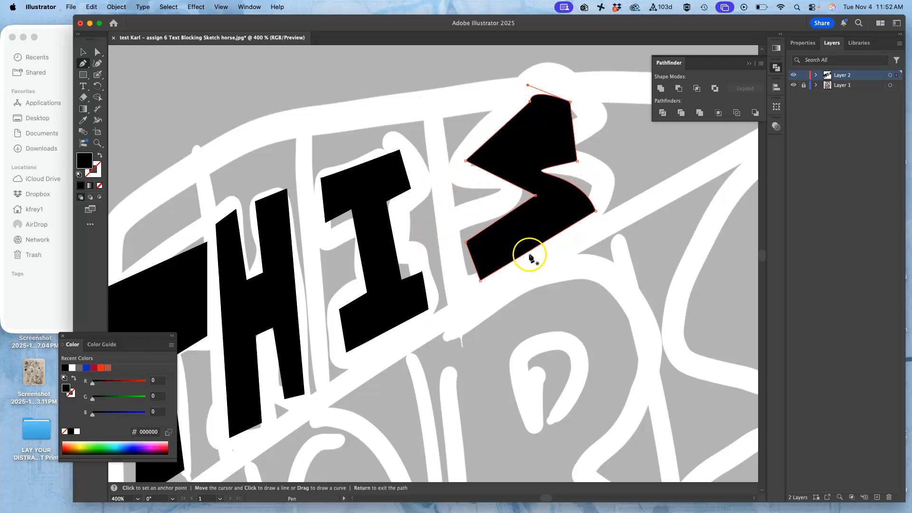
left_click(531, 103)
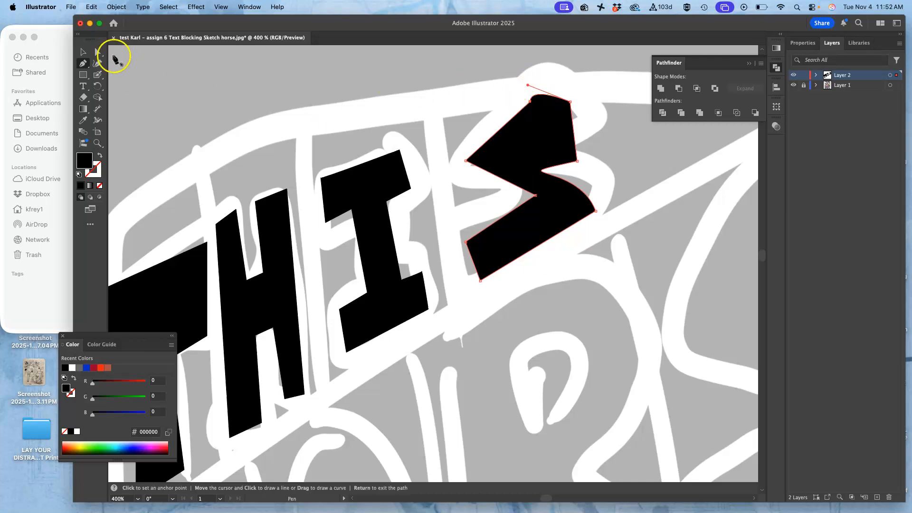
Step: Smooth the curve at the top of the S by adjusting its direction handle with Direct Selection, then deselect the letter
left_click(97, 53)
left_click(377, 76)
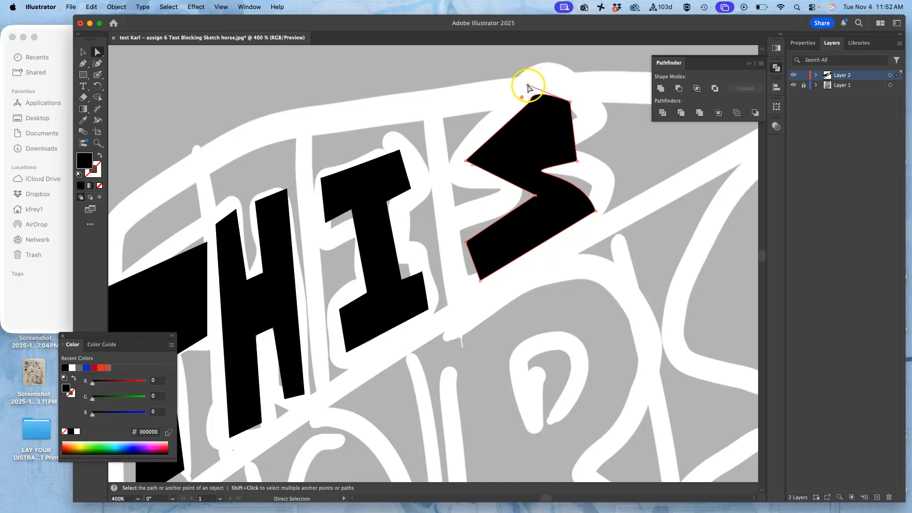
left_click_drag(531, 86, 540, 91)
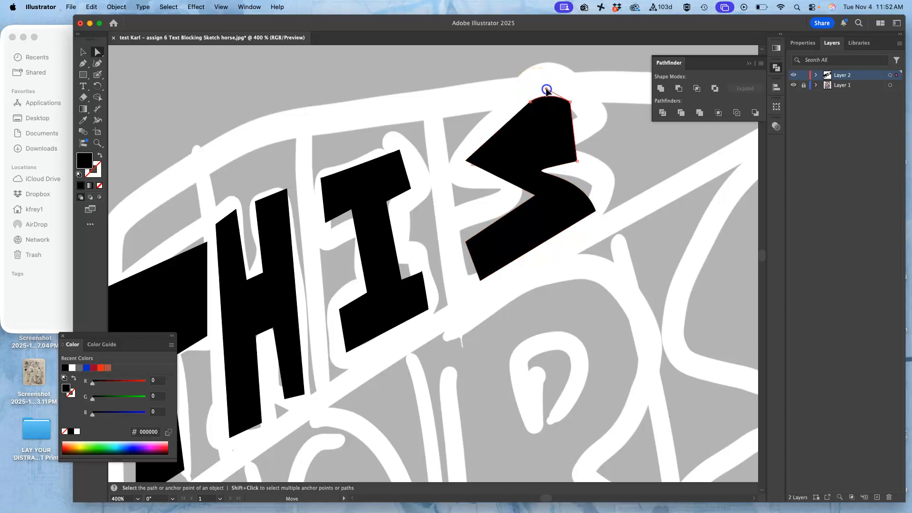
left_click(597, 142)
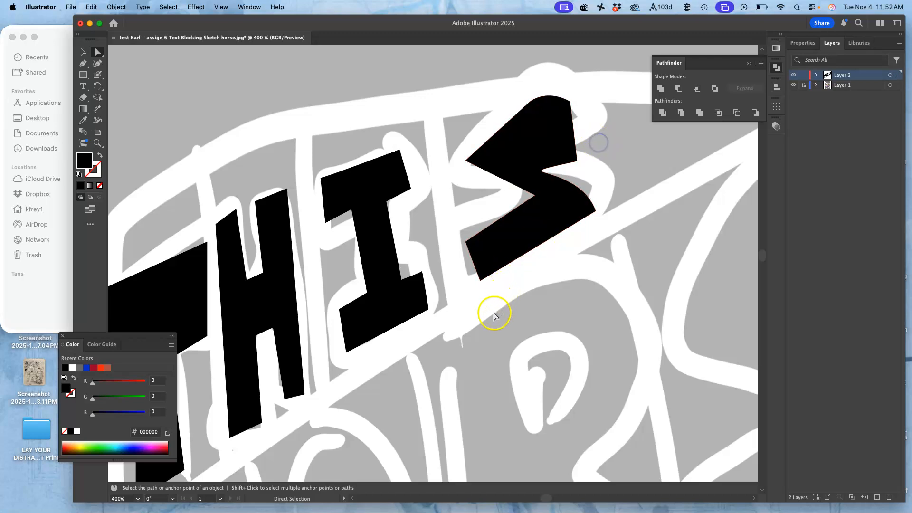
Step: Rotate the S slightly counterclockwise, enlarge it and reposition it beside the I
scroll(494, 261, "down", 5)
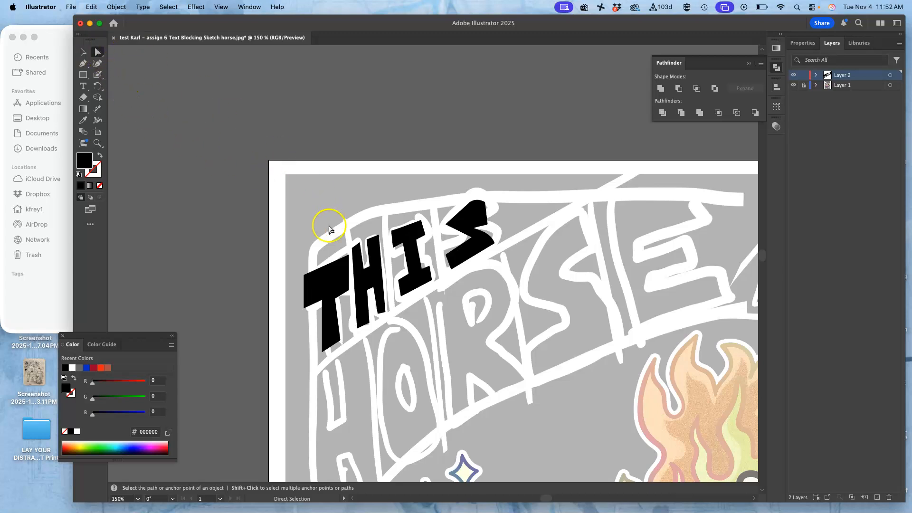
left_click(471, 220)
left_click(84, 52)
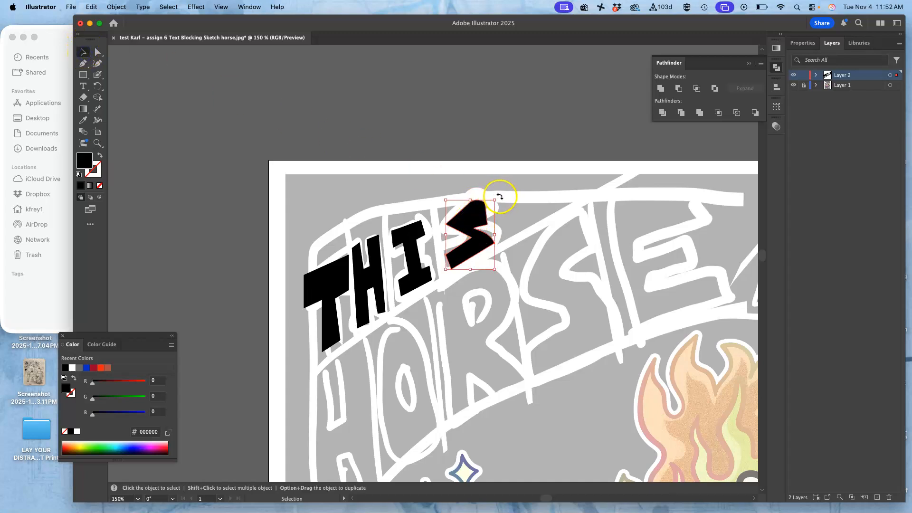
left_click_drag(499, 196, 491, 188)
mouse_move(494, 229)
left_mouse_down()
mouse_move(501, 221)
mouse_move(489, 228)
left_mouse_up()
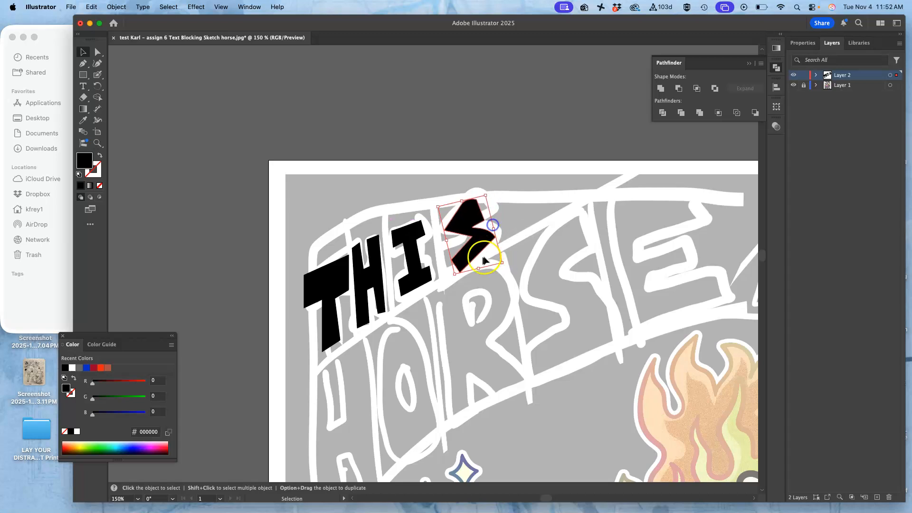
mouse_move(466, 260)
left_mouse_down()
mouse_move(474, 252)
mouse_move(454, 284)
mouse_move(473, 245)
left_mouse_up()
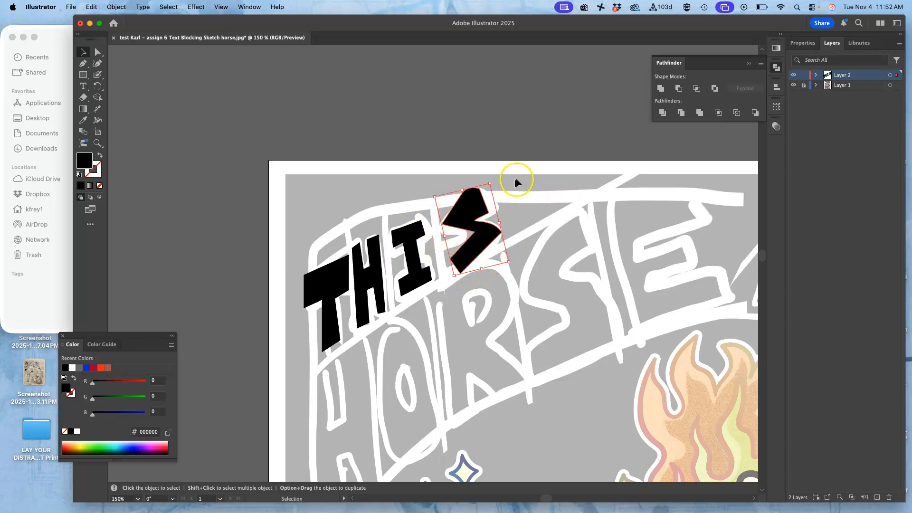
left_click_drag(489, 185, 498, 170)
mouse_move(479, 202)
left_mouse_down()
mouse_move(493, 204)
mouse_move(474, 205)
left_mouse_up()
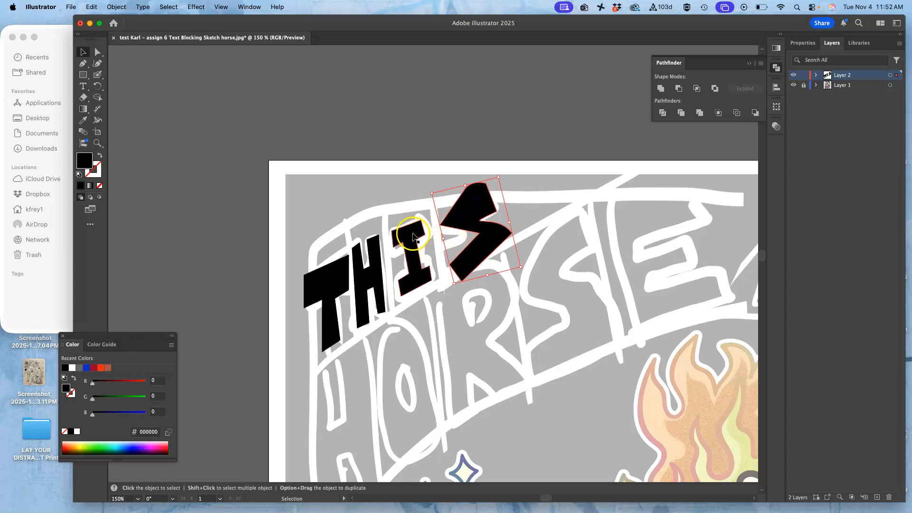
Step: Enlarge the letter I and stretch it upward to fill the space between the H and the S
left_click(97, 52)
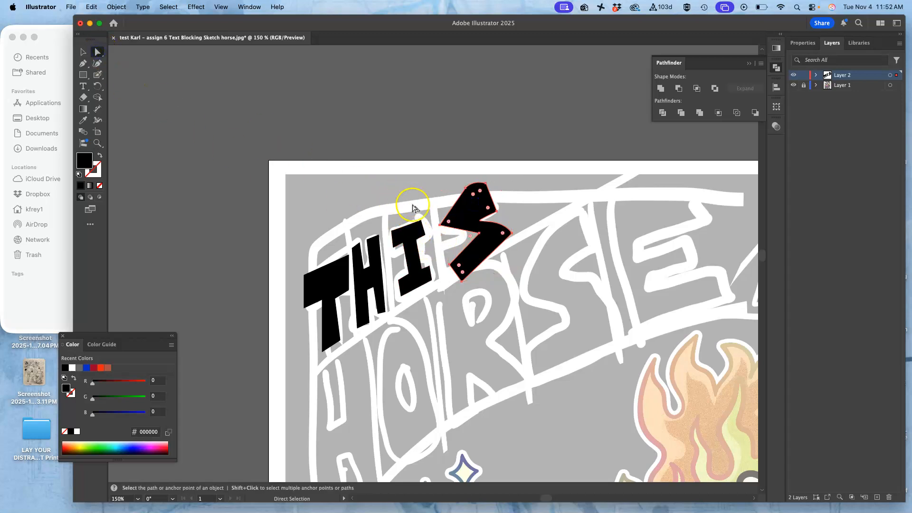
left_click(407, 236)
left_click(84, 53)
mouse_move(432, 295)
left_mouse_down()
mouse_move(452, 302)
mouse_move(444, 309)
left_mouse_up()
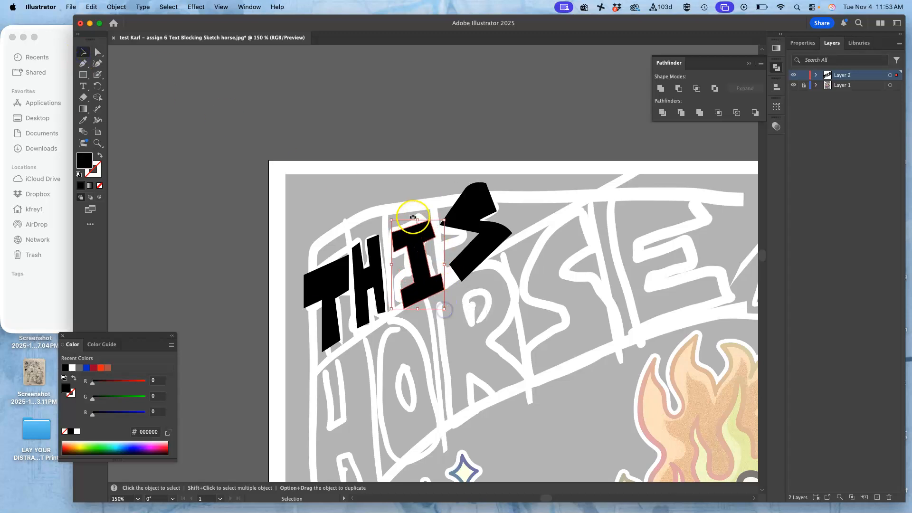
left_click_drag(418, 220, 408, 199)
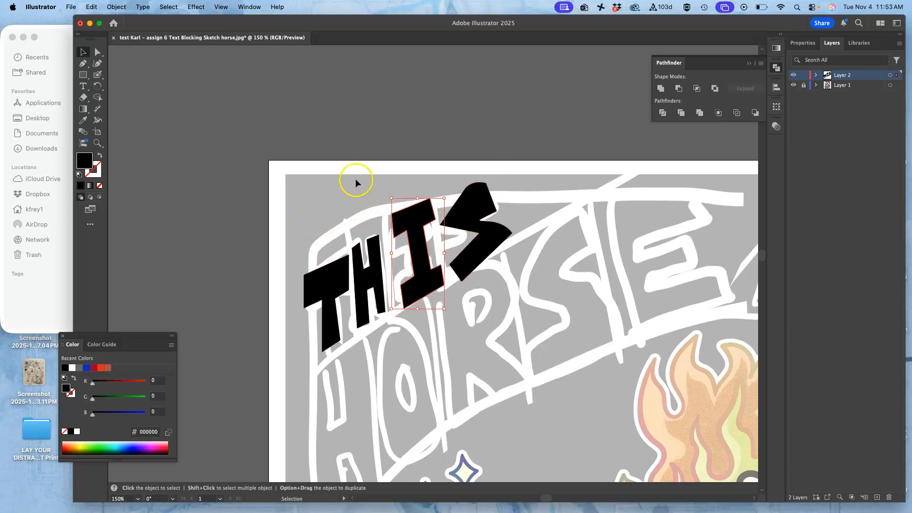
Step: Enlarge the letter H and reposition it to fit snugly between the T and the I
left_click(97, 51)
left_click(368, 274)
left_click(83, 51)
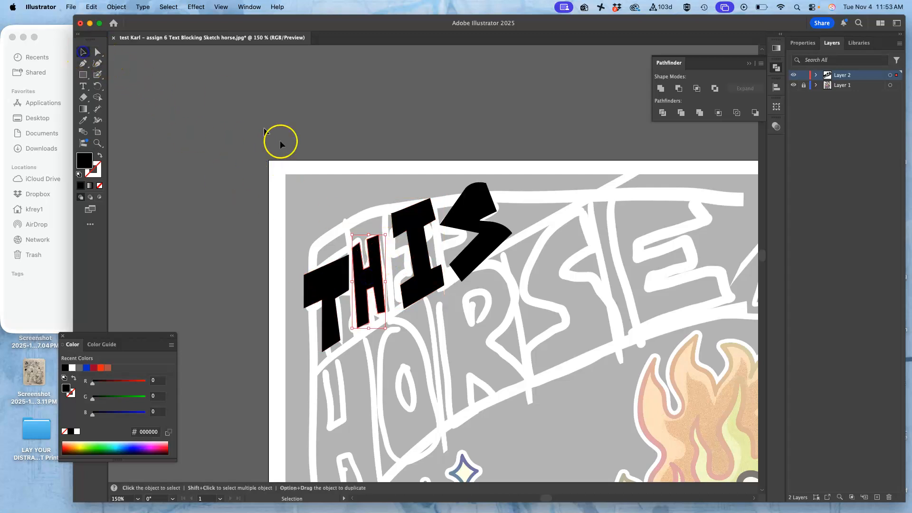
left_click_drag(386, 234, 398, 208)
left_click_drag(369, 265, 366, 276)
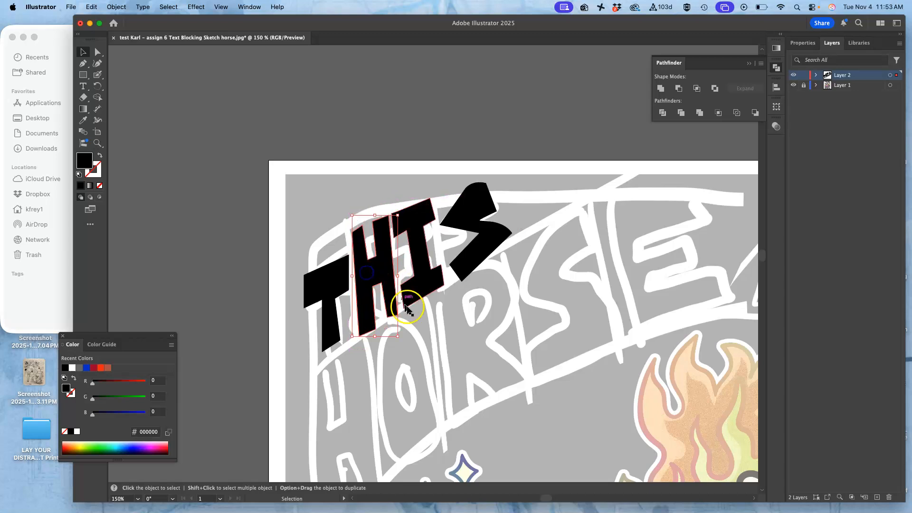
left_click_drag(400, 339, 403, 339)
Step: Stretch the letter T taller and tilt it slightly counterclockwise to match the height of the H
left_click(332, 271)
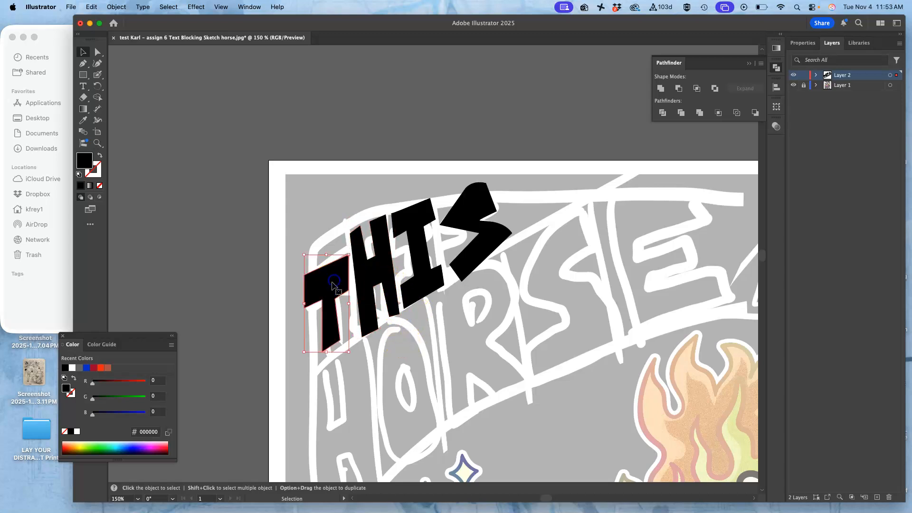
left_click(98, 51)
left_click(338, 293)
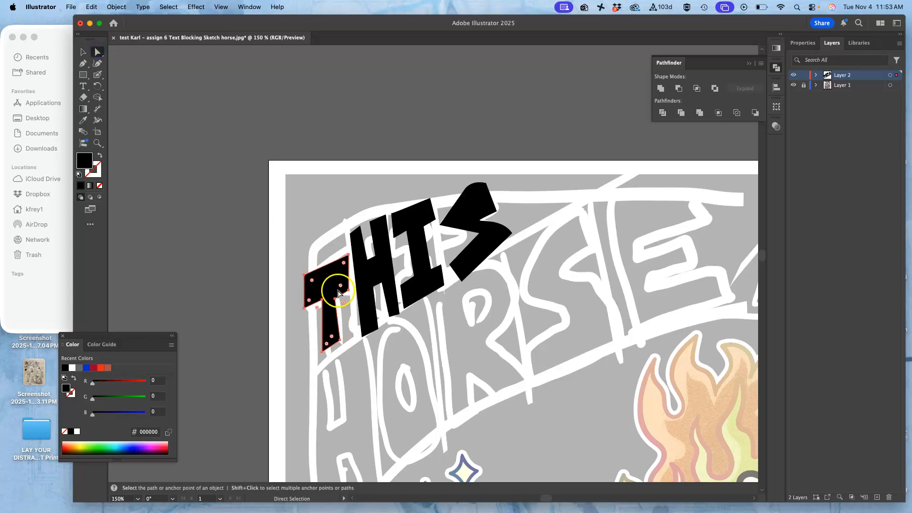
left_click(348, 257)
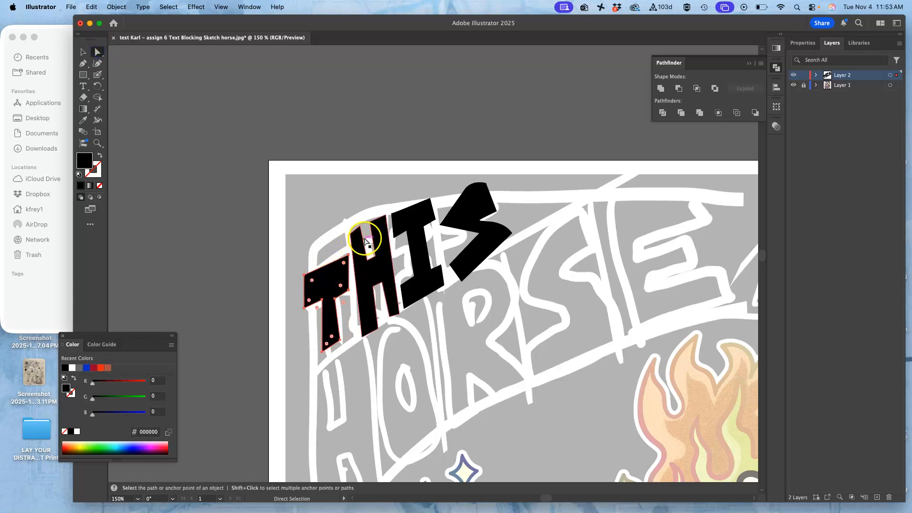
left_click(83, 51)
left_click_drag(325, 255, 347, 218)
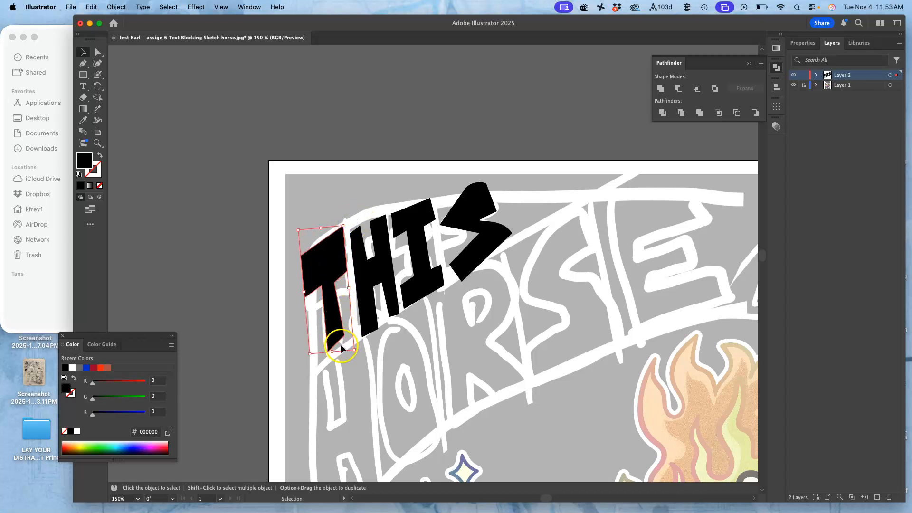
left_click_drag(334, 349, 339, 358)
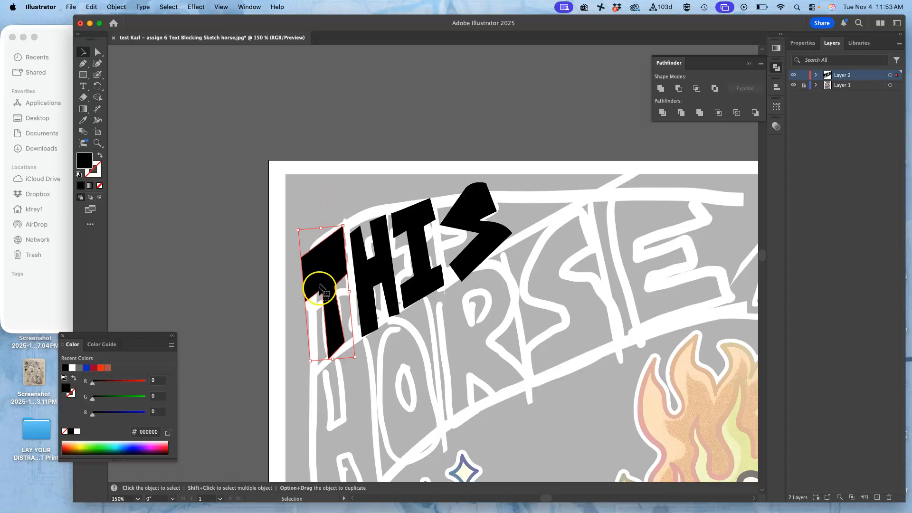
left_click(330, 211)
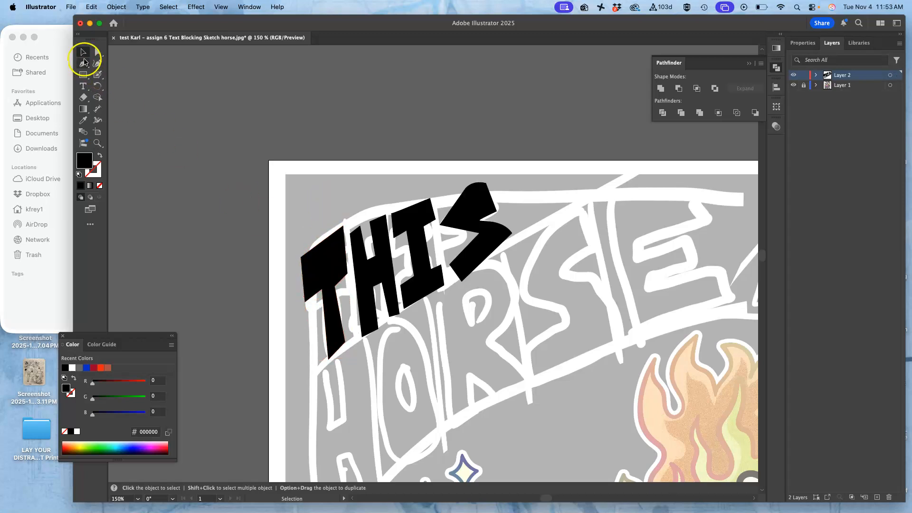
Step: Reshape the letter T by moving the inner anchor point where its crossbar meets the stem with Direct Selection
left_click(97, 53)
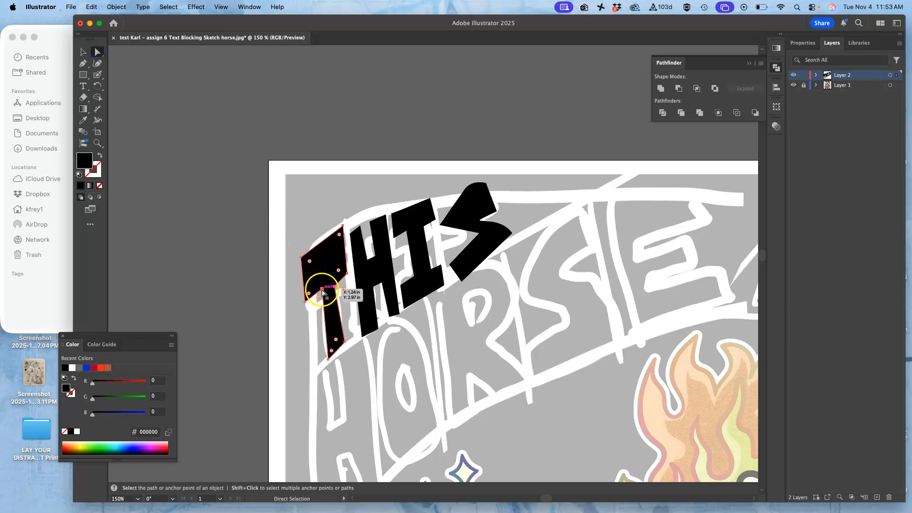
mouse_move(321, 289)
left_mouse_down()
mouse_move(344, 305)
mouse_move(335, 281)
left_mouse_up()
left_click(270, 317)
left_click(322, 297)
left_click(300, 339)
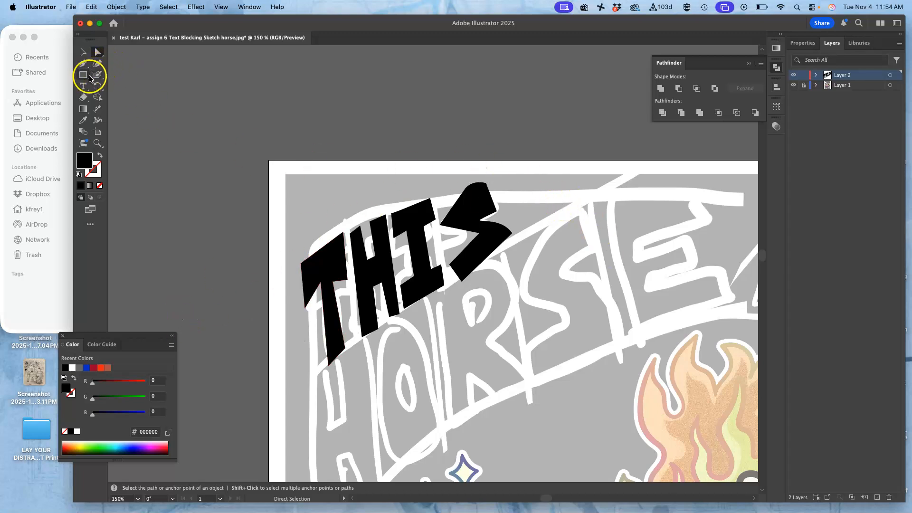
Step: Draw a closed black shape with a curved upper edge across the bottoms of the THIS letters with the Pen tool
left_click(83, 63)
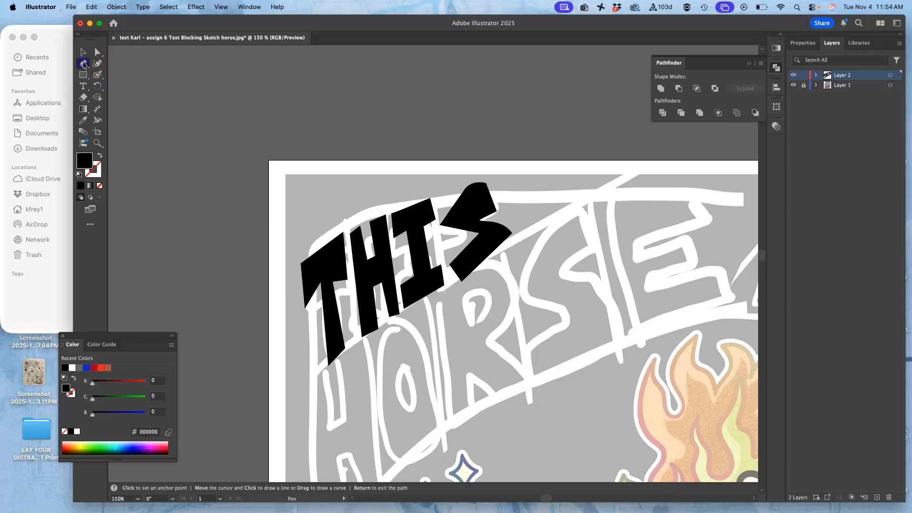
left_click(305, 377)
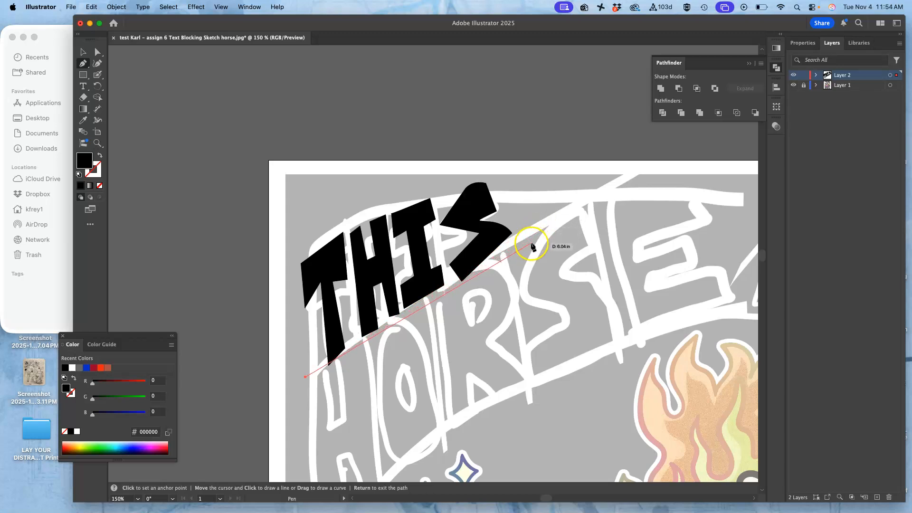
left_click_drag(531, 243, 629, 224)
left_click_drag(365, 384, 305, 380)
left_click(305, 378)
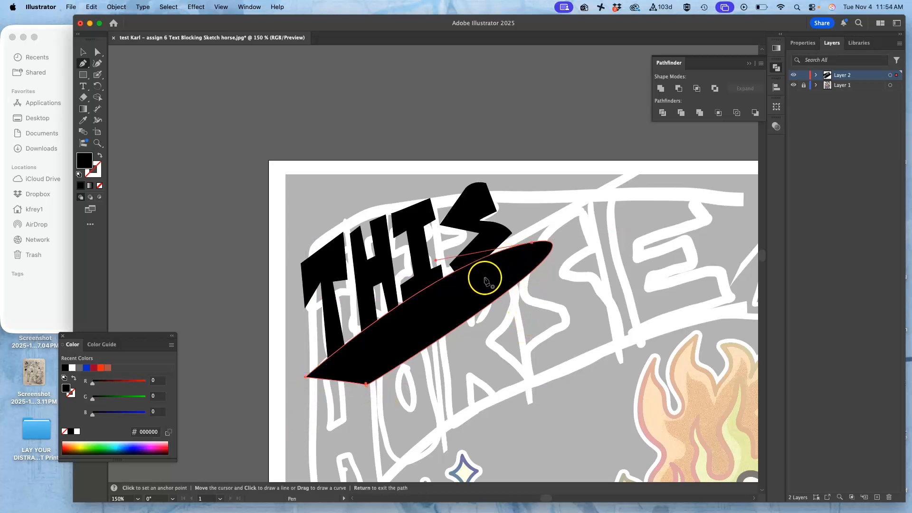
Step: Fill the curved shape with white and combine the black THIS letters into one group with Unite
left_click(73, 368)
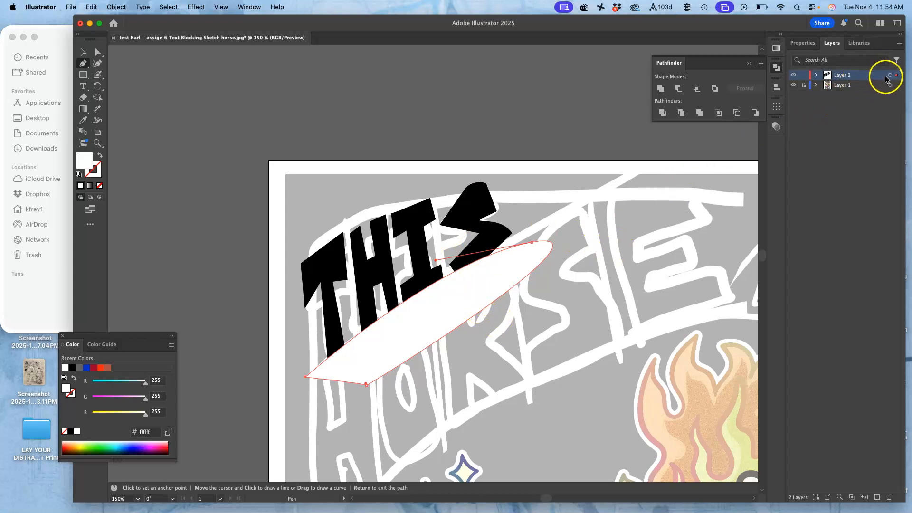
left_click(817, 75)
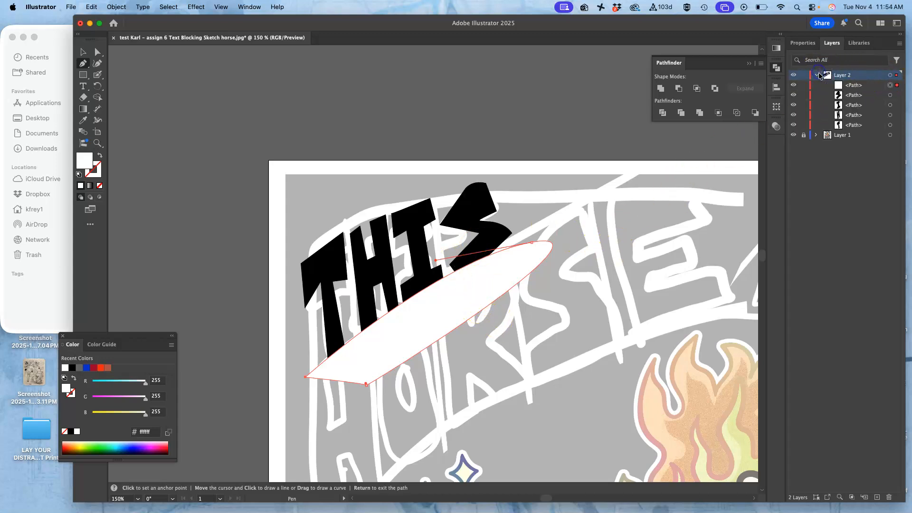
left_click(891, 96)
left_click(891, 125, "shift")
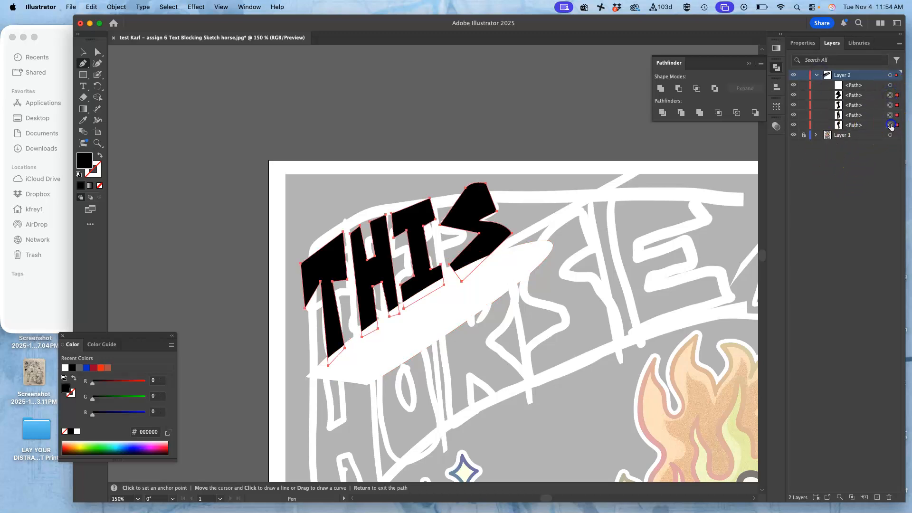
left_click(661, 88)
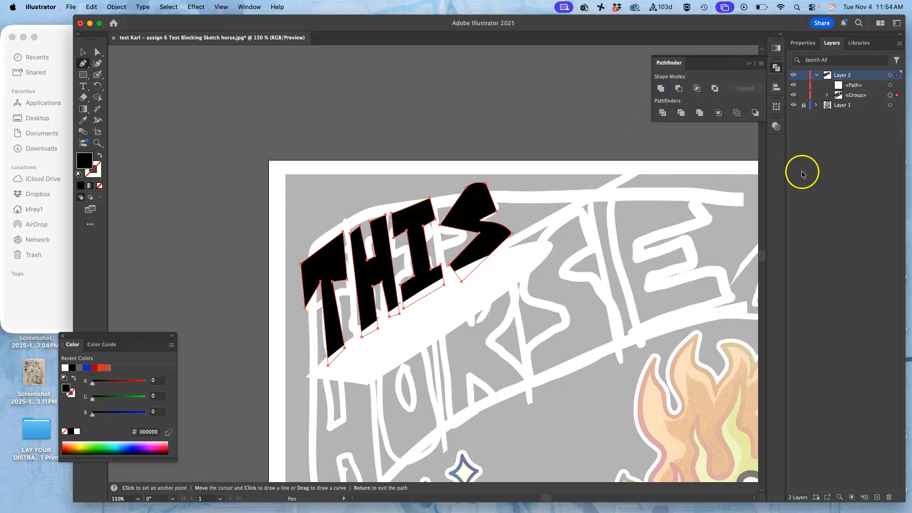
Step: Try to subtract the white curved shape from the grouped THIS letters with Minus Front, and undo the attempts
left_click(890, 86, "shift")
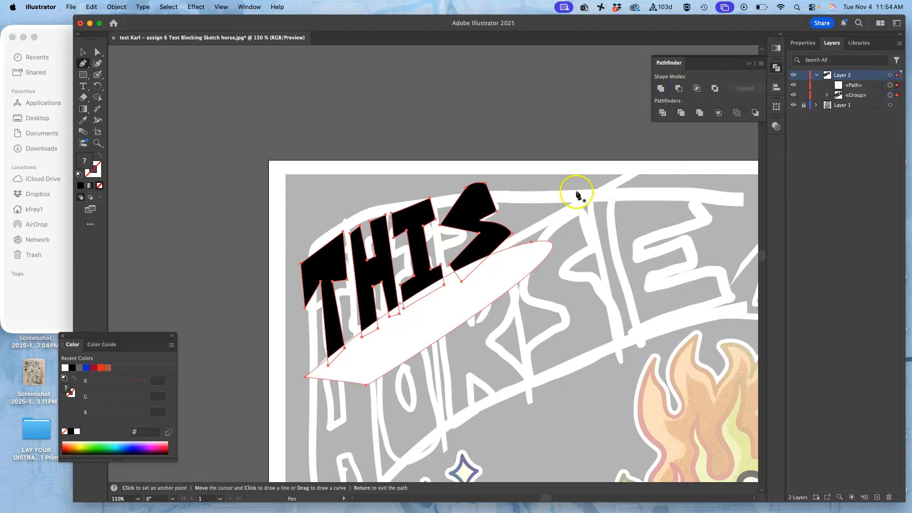
left_click(679, 90)
key("cmd+z")
left_click(867, 96)
left_click(891, 95)
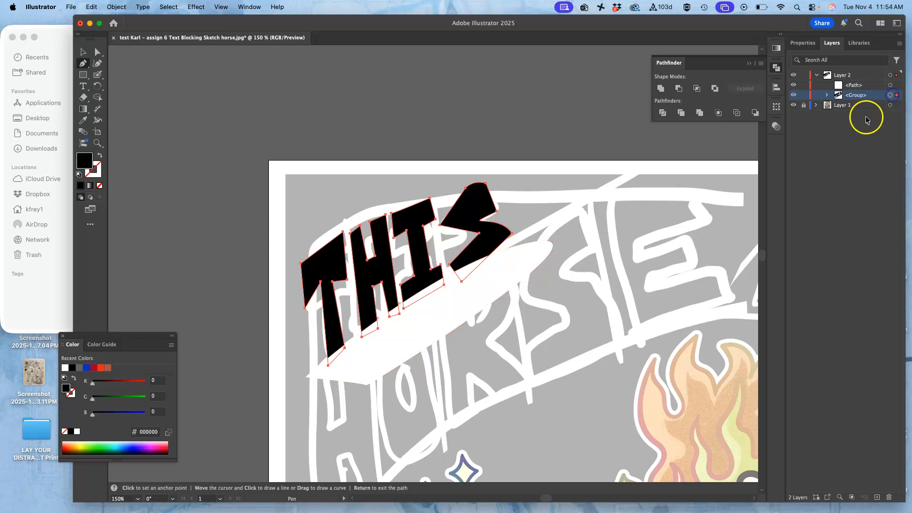
left_click(890, 86, "shift")
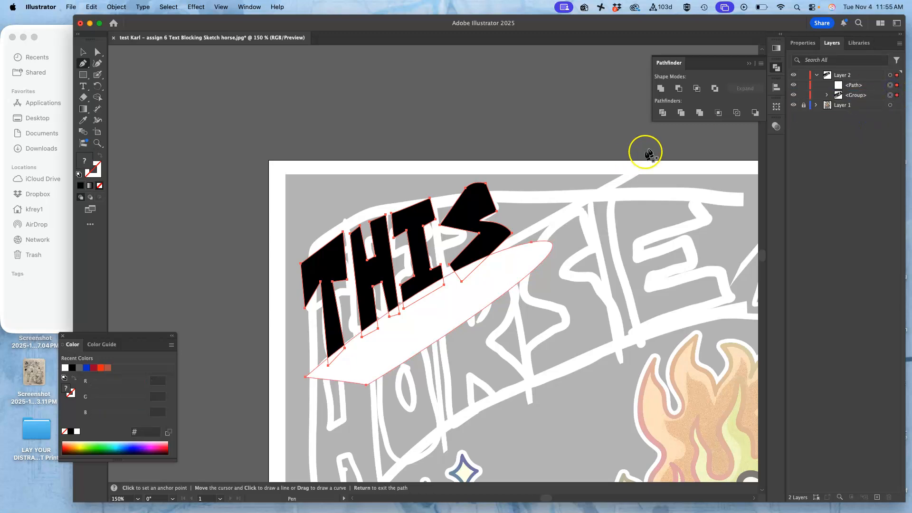
left_click(681, 90)
key("super+z")
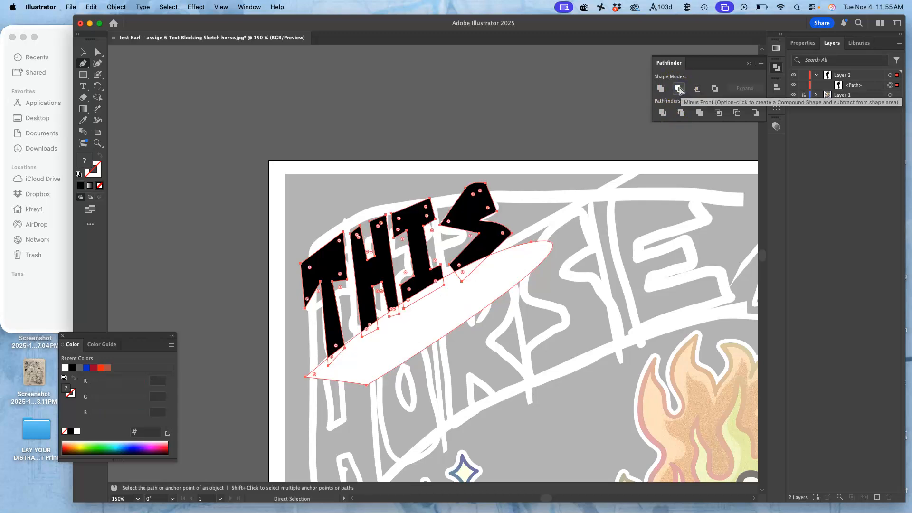
Step: Create a new layer above Layer 2 and move the white curved shape's path into it
left_click(827, 95)
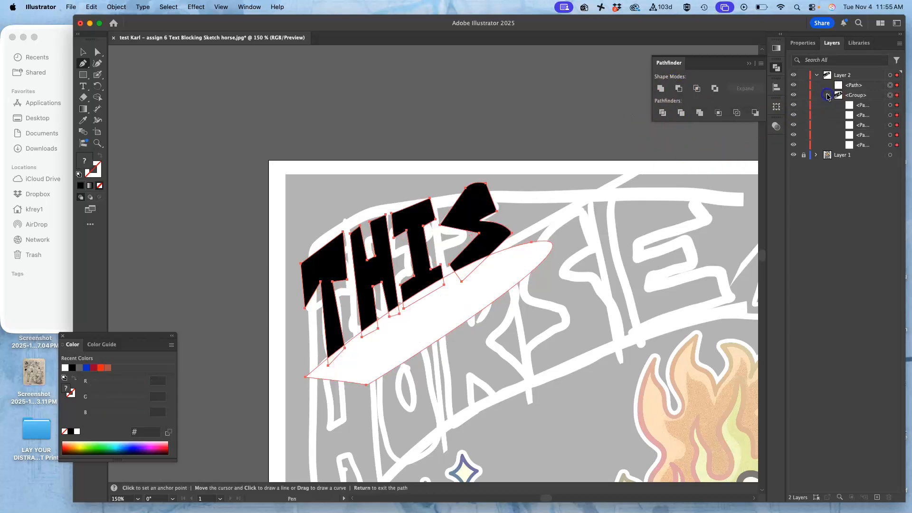
left_click(891, 107)
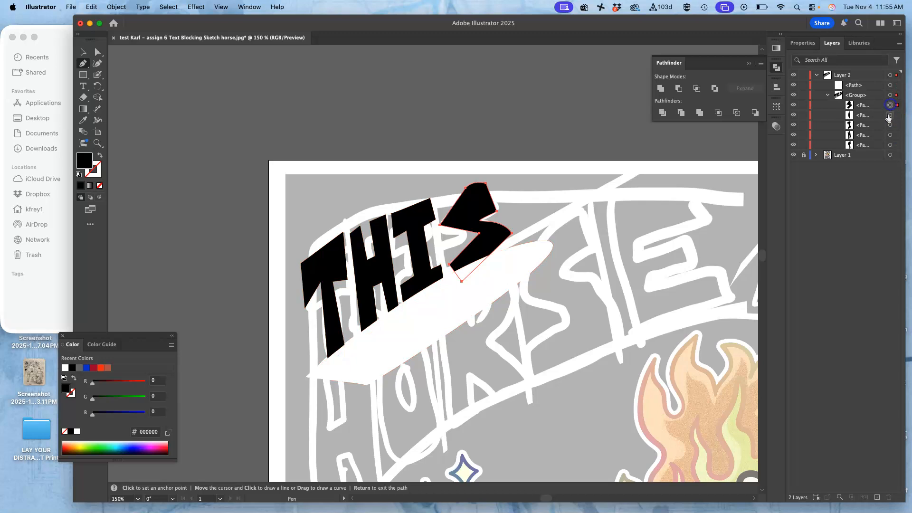
left_click(890, 145, "shift")
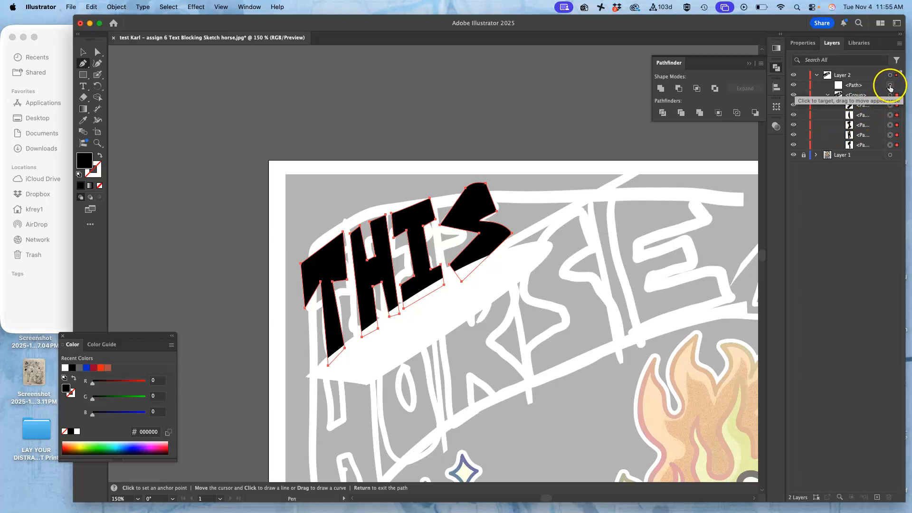
left_click(865, 98)
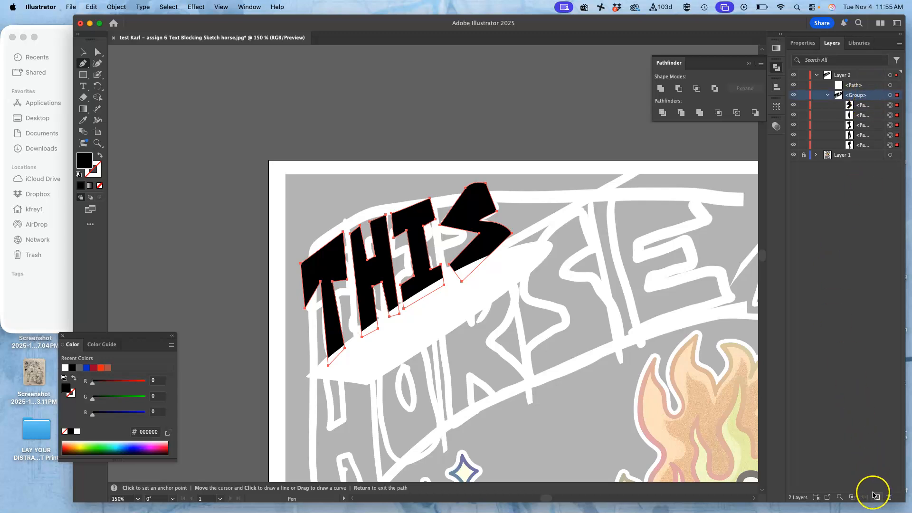
left_click(855, 76)
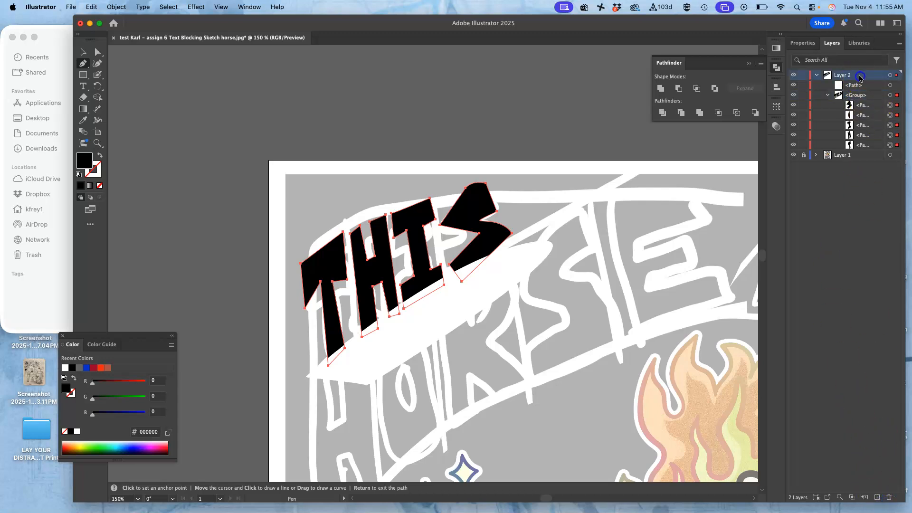
left_click(877, 497)
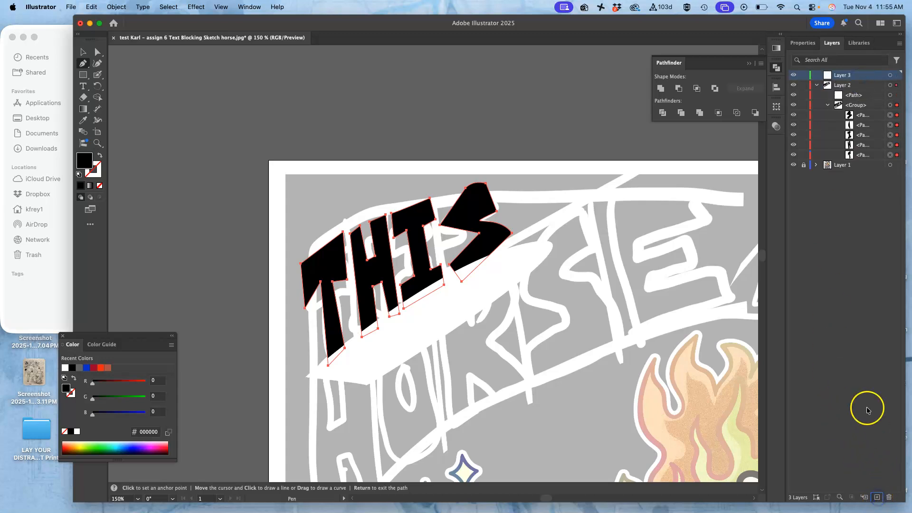
left_click_drag(864, 80, 863, 76)
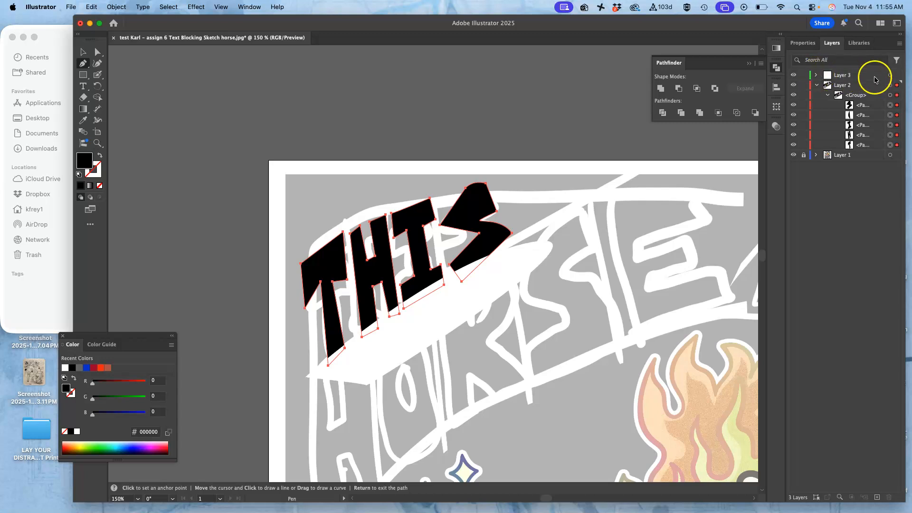
Step: Duplicate the THIS letters in place onto a new layer between Layers 3 and 2, with Layer 2 locked and hidden
left_click(890, 75)
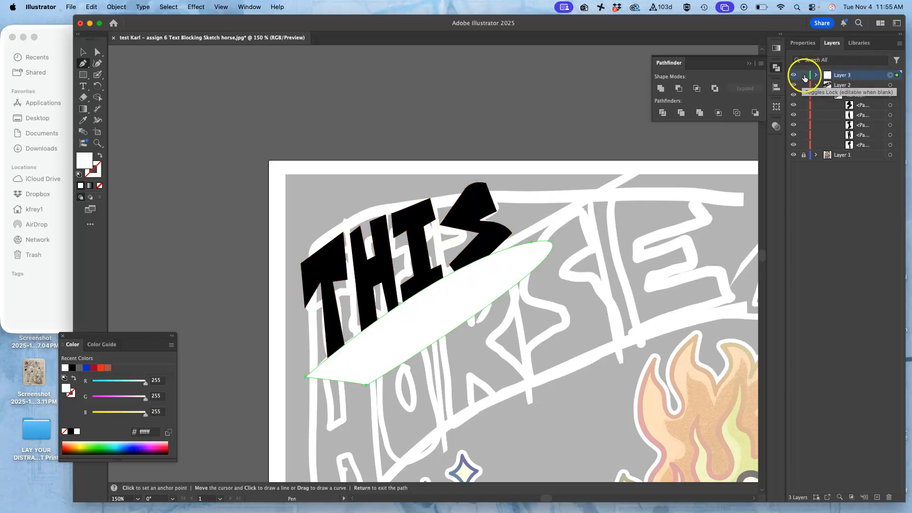
left_click(890, 86)
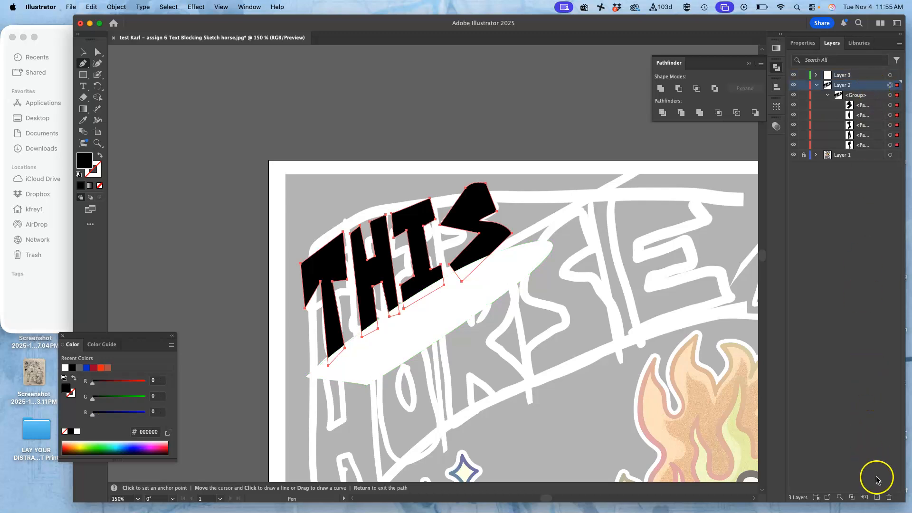
left_click(878, 497)
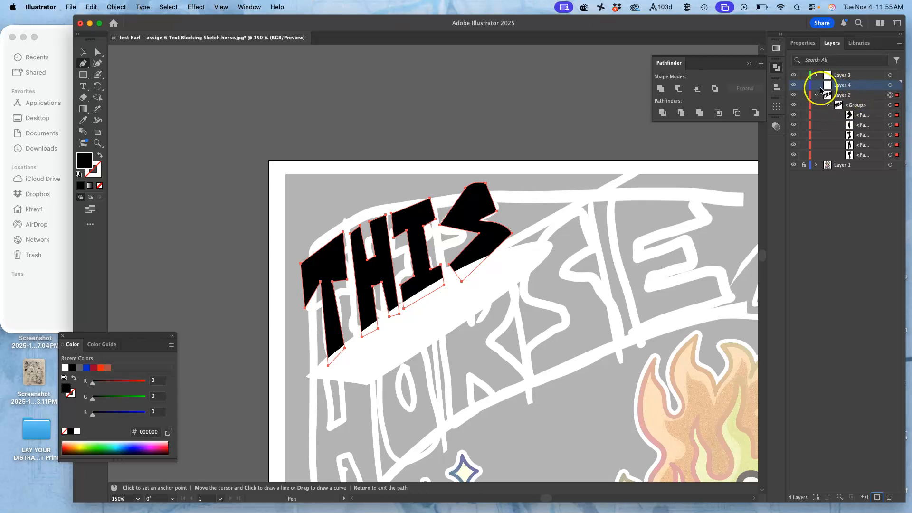
left_click(803, 95)
left_click(794, 95)
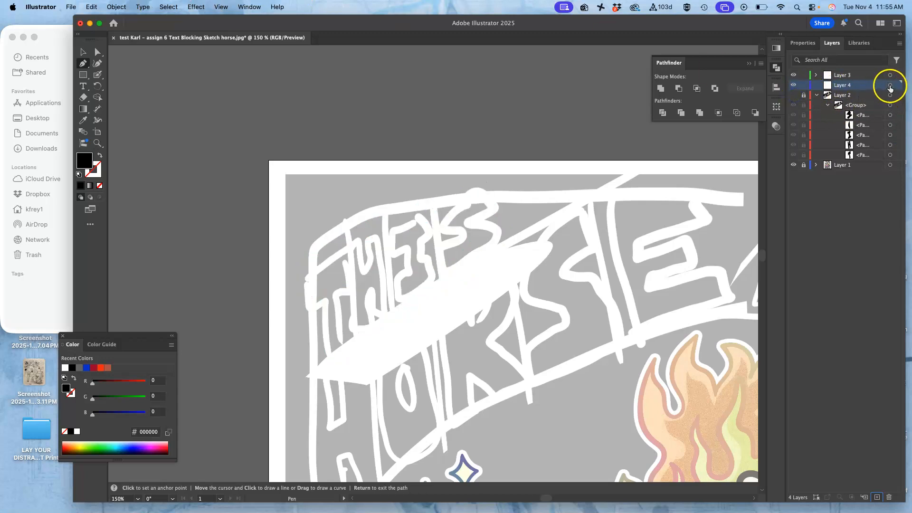
left_click(92, 7)
left_click(120, 107)
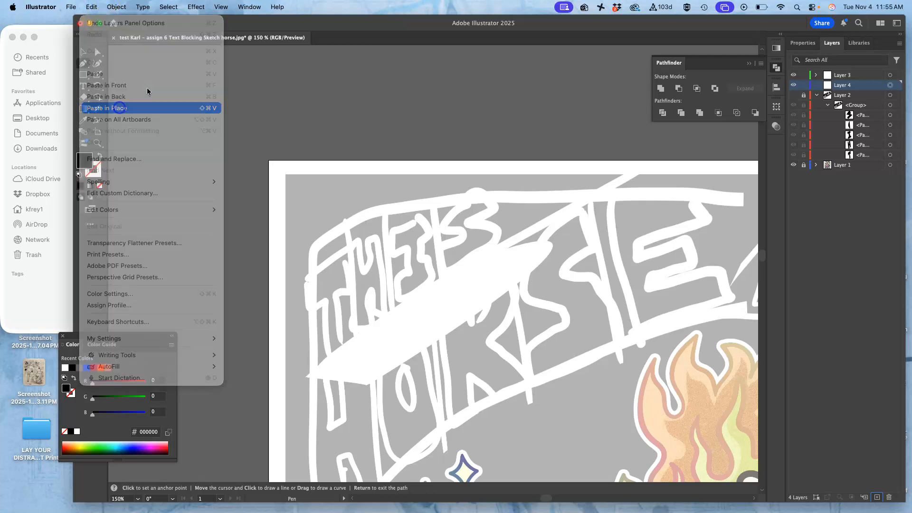
Step: Try Minus Front on the Layer 4 letters and the white shape in Layer 3, and undo it
left_click(890, 75, "shift")
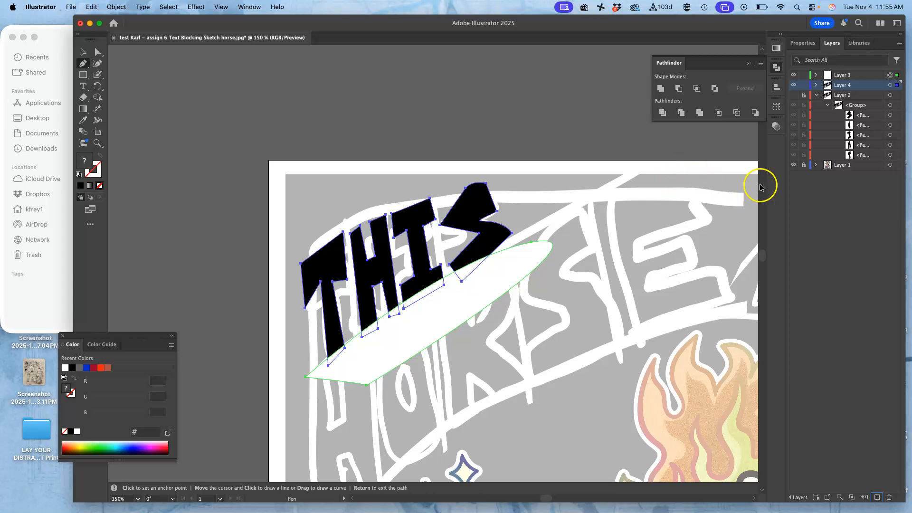
left_click(679, 89)
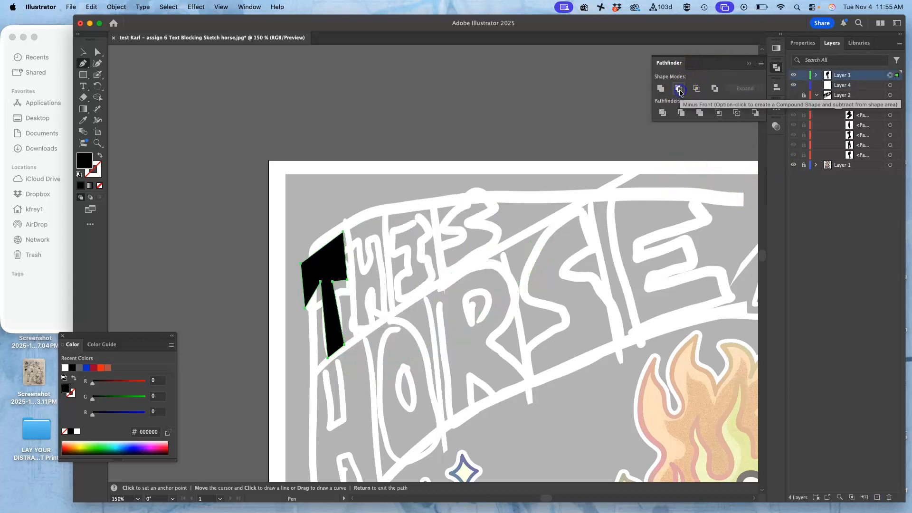
key("super+z")
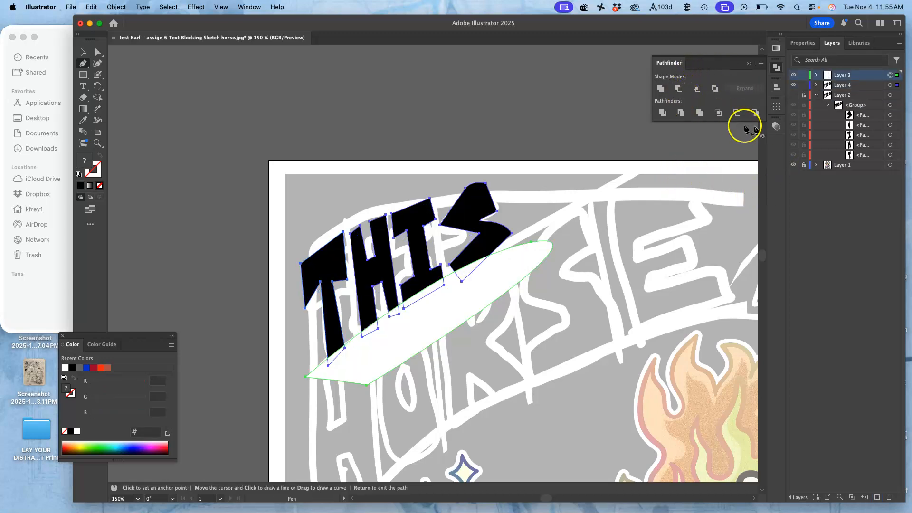
Step: Unite the copied THIS letter paths in Layer 4
left_click(817, 86)
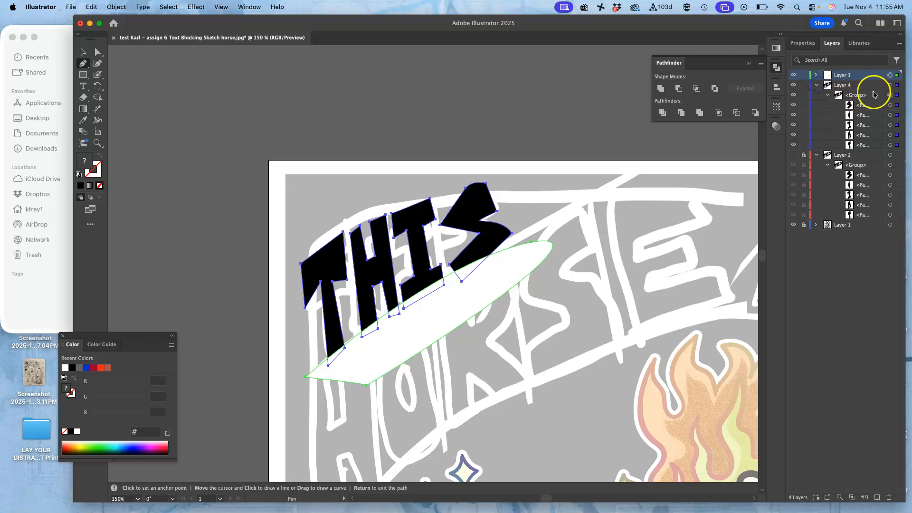
left_click(888, 86)
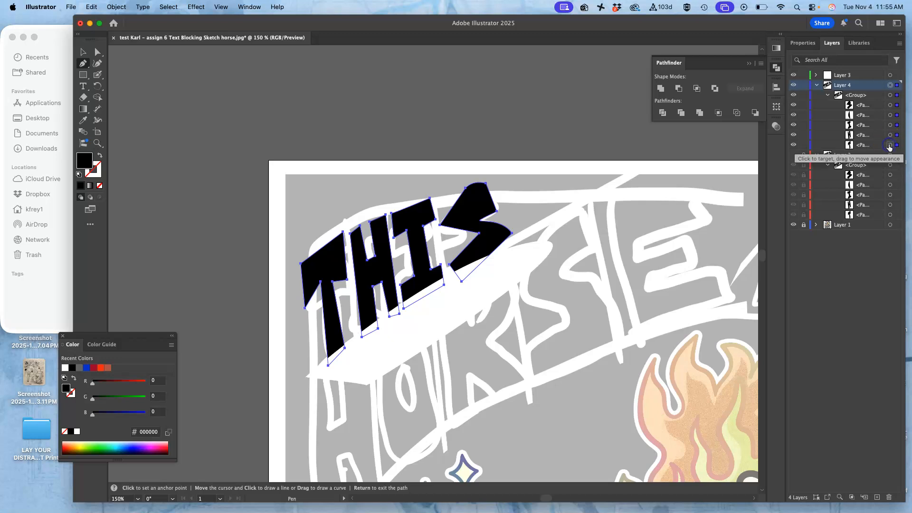
left_click(660, 89)
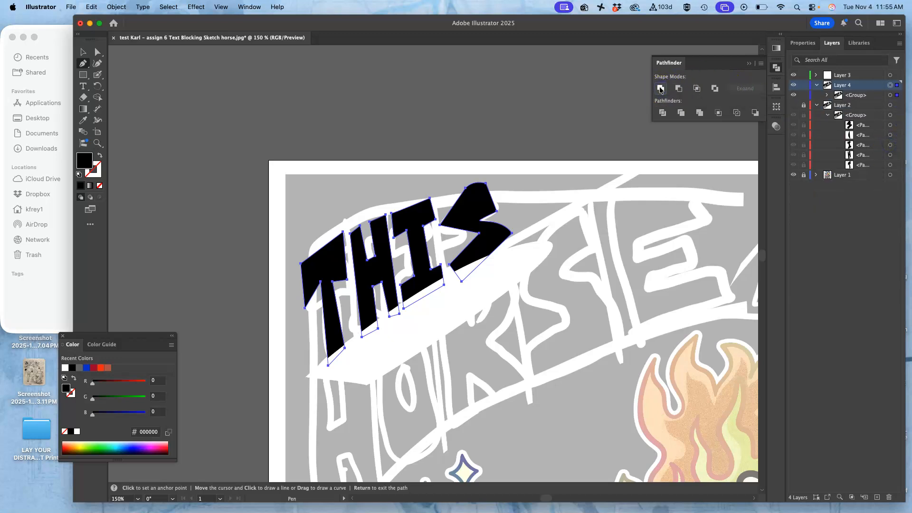
left_click(890, 95)
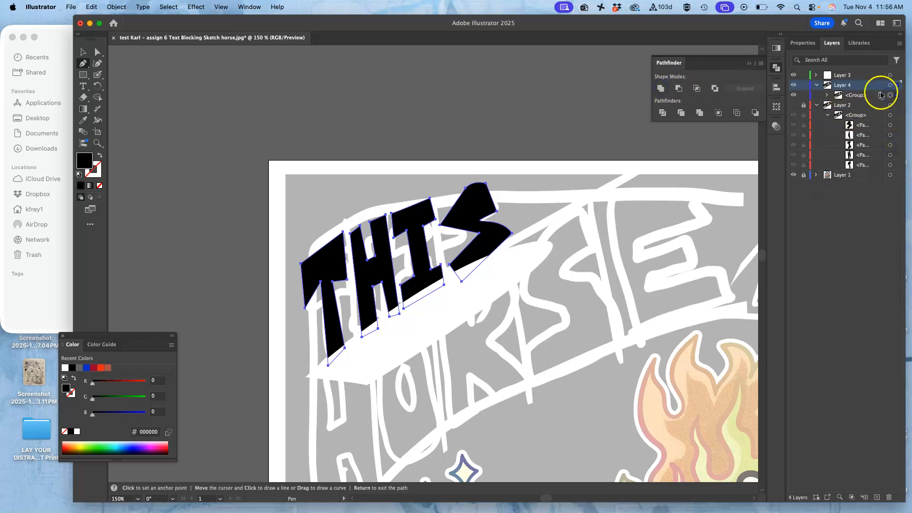
Step: Try to cut the united Layer 4 letter group with the white shape using Minus Front, and undo it
left_click(891, 76)
left_click(890, 96)
left_click(891, 76, "shift")
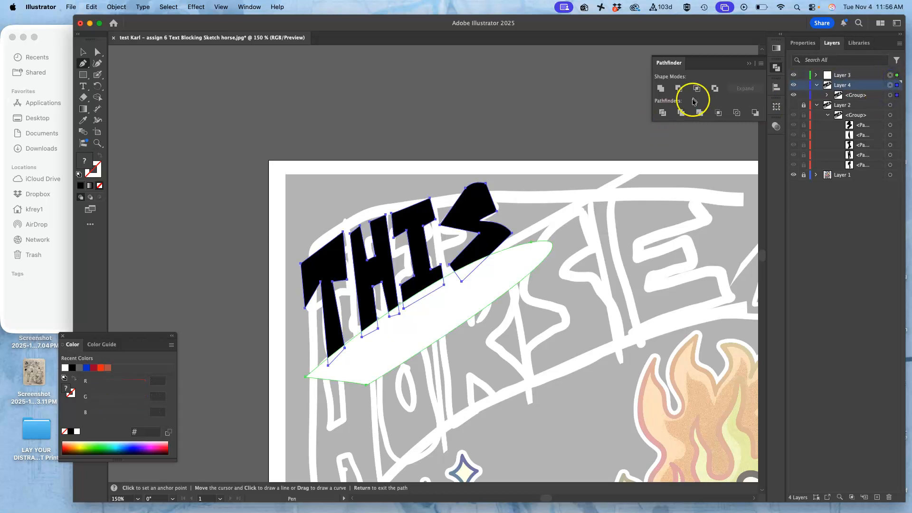
left_click(681, 88)
key("super+z")
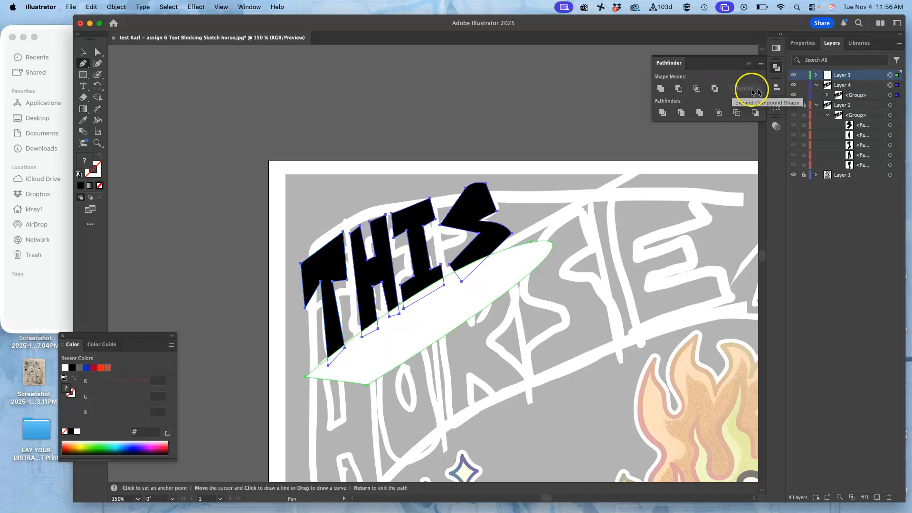
Step: Copy the white curved shape in Layer 3 and paste three duplicates of it in place
left_click(890, 75)
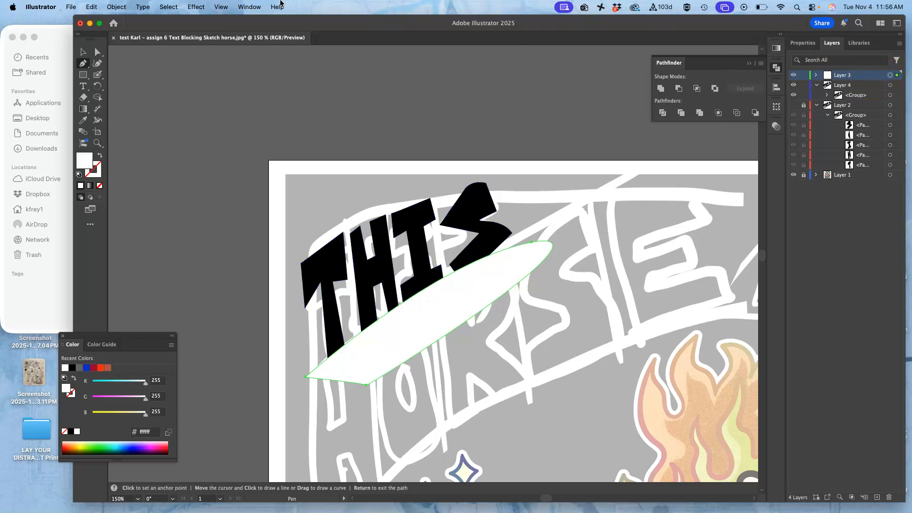
left_click(91, 7)
left_click(107, 107)
left_click(91, 7)
left_click(95, 108)
left_click(92, 6)
left_click(97, 108)
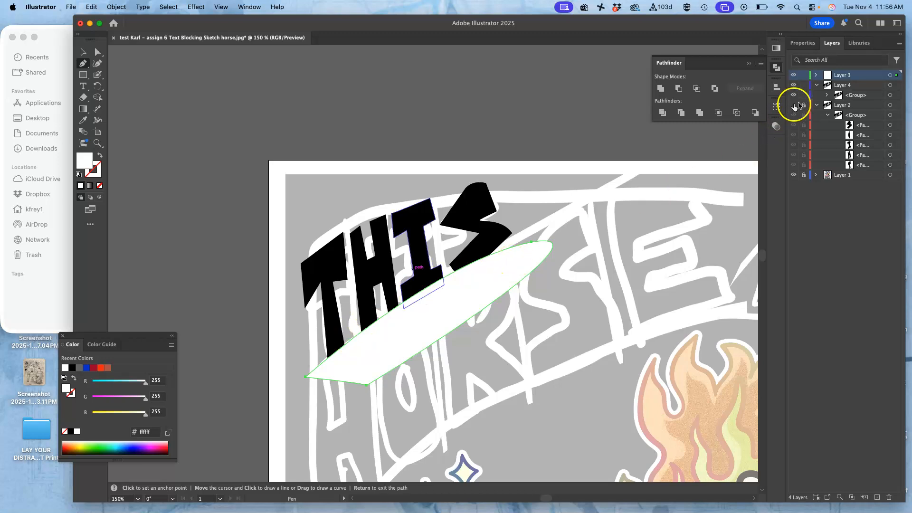
Step: Trim the bottom of the letter T in Layer 4 with the lowest white shape in Layer 3 using Minus Front
left_click(816, 77)
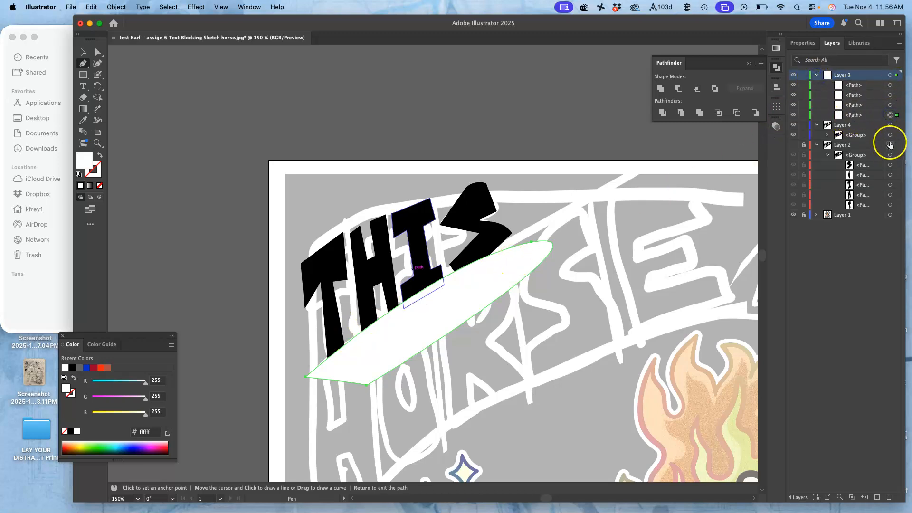
left_click(826, 135)
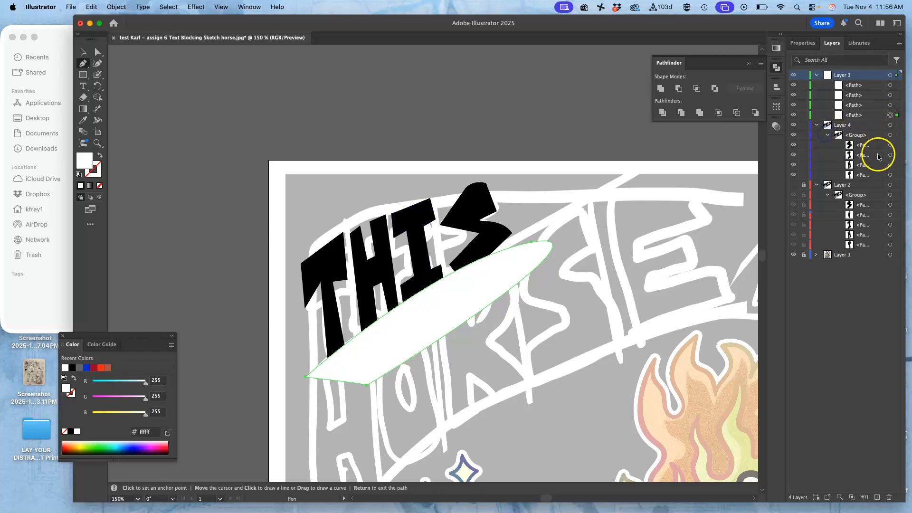
left_click(892, 175)
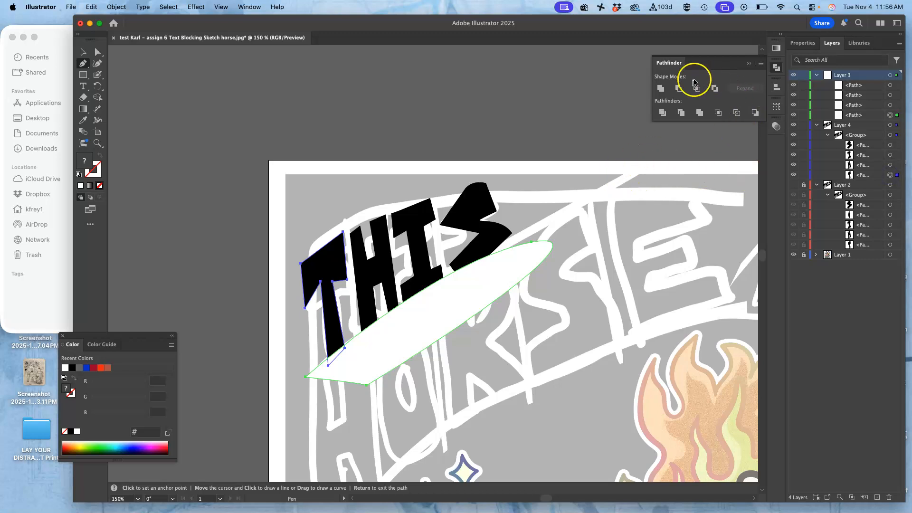
left_click(678, 88)
Step: Trim the bottom of the letter H with the next white shape in Layer 3 using Minus Front
left_click(891, 165)
left_click(890, 105, "shift")
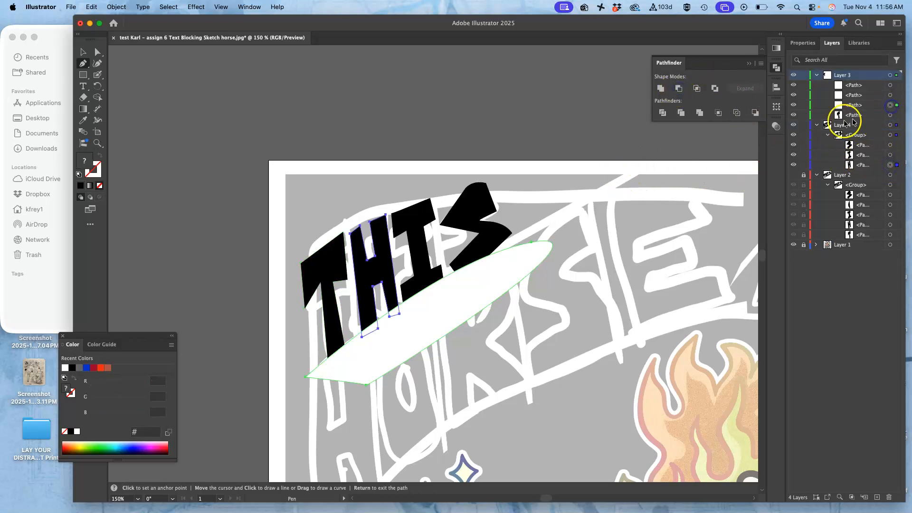
left_click(680, 89)
Step: Apply Minus Front to the letter I together with the lowest path in Layer 3
left_click(890, 155)
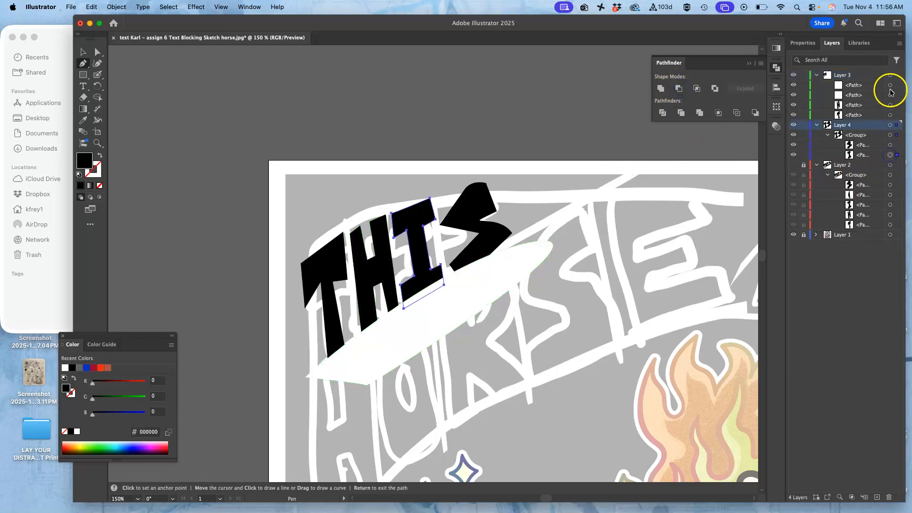
left_click(890, 115, "shift")
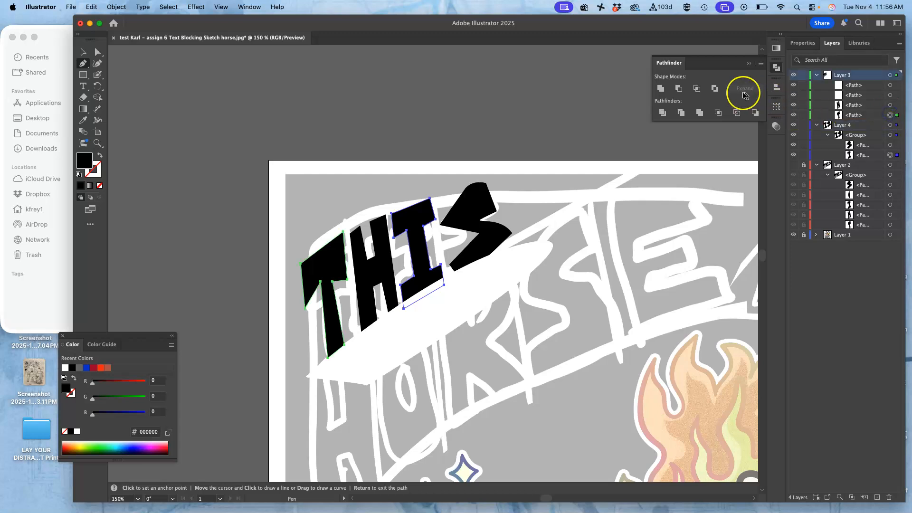
left_click(679, 89)
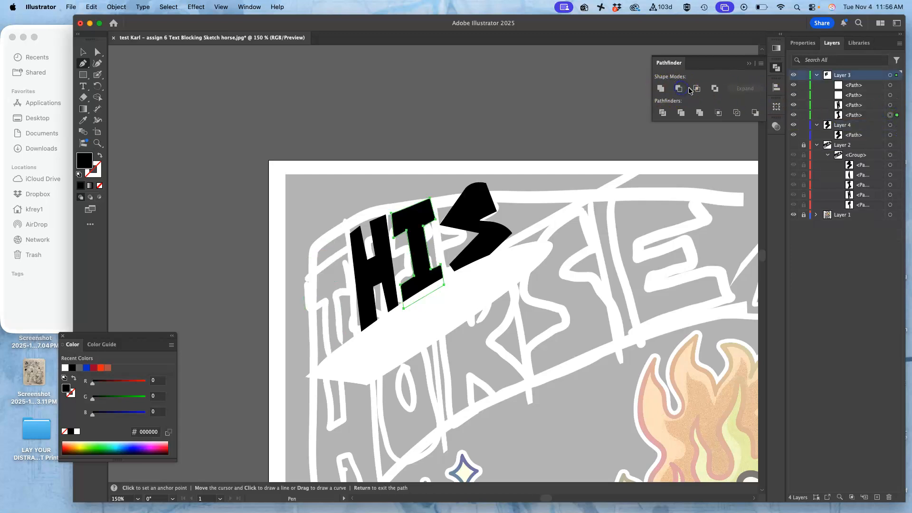